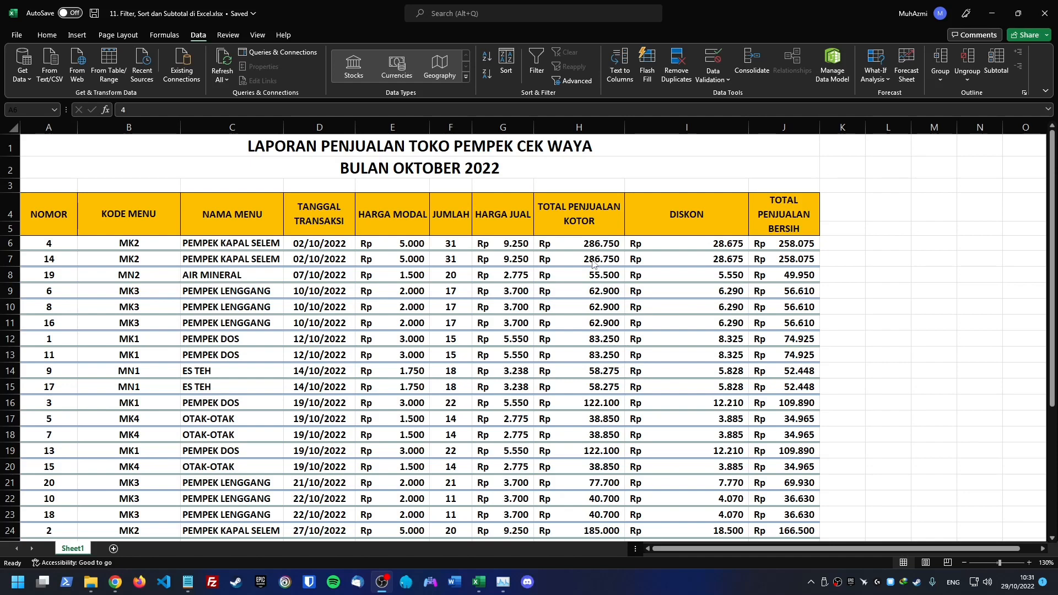
Examine the October 2022 sales table, from its column headings to the last transaction row and the order of the NOMOR values.
drag(49, 218, 787, 593)
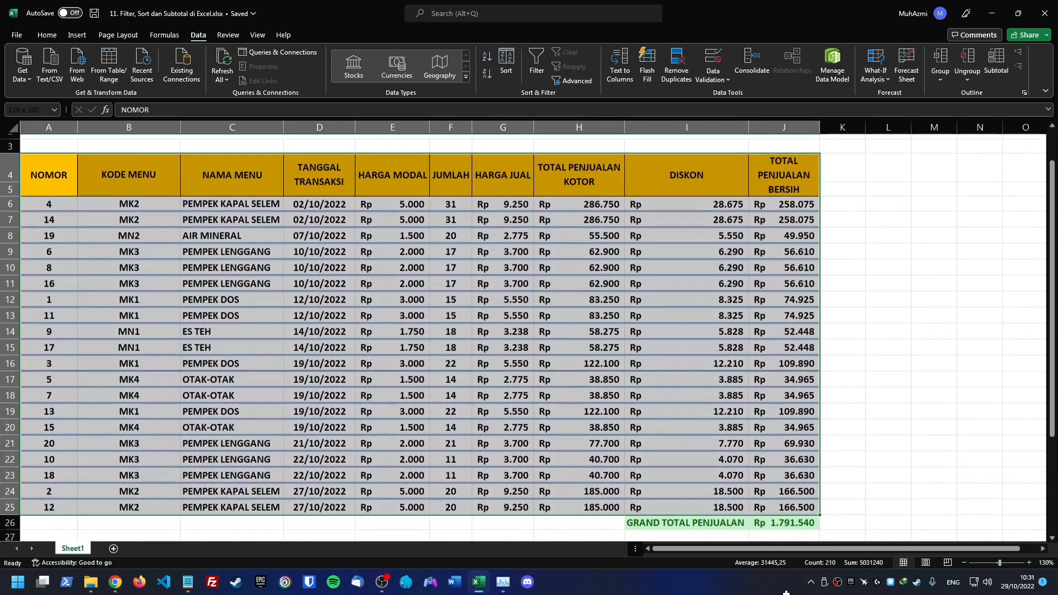
click(320, 294)
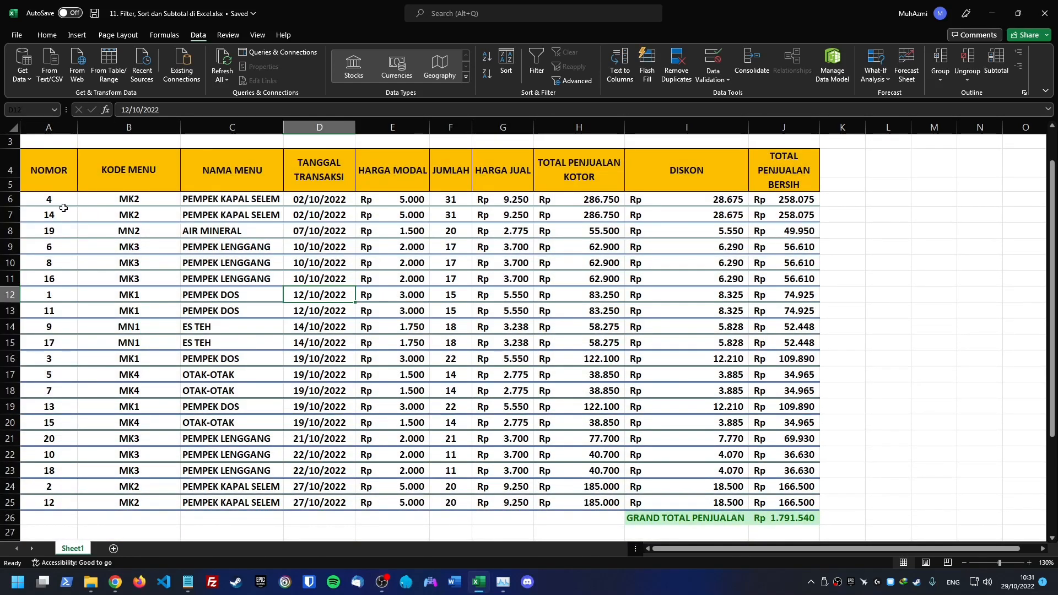
drag(62, 201, 593, 499)
click(392, 423)
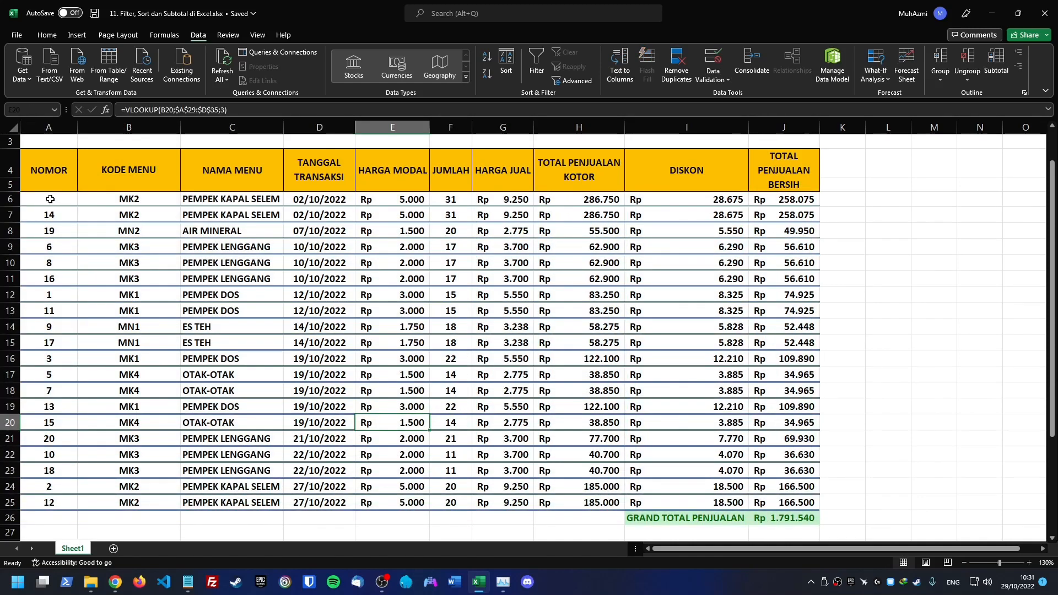
drag(50, 199, 69, 498)
click(245, 316)
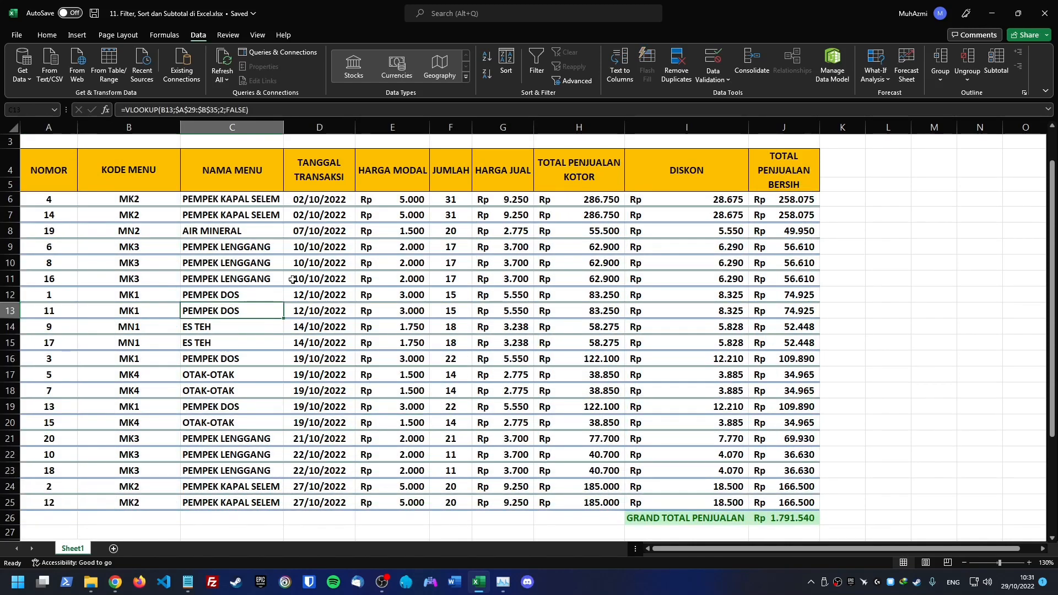
scroll(480, 331, up, 1)
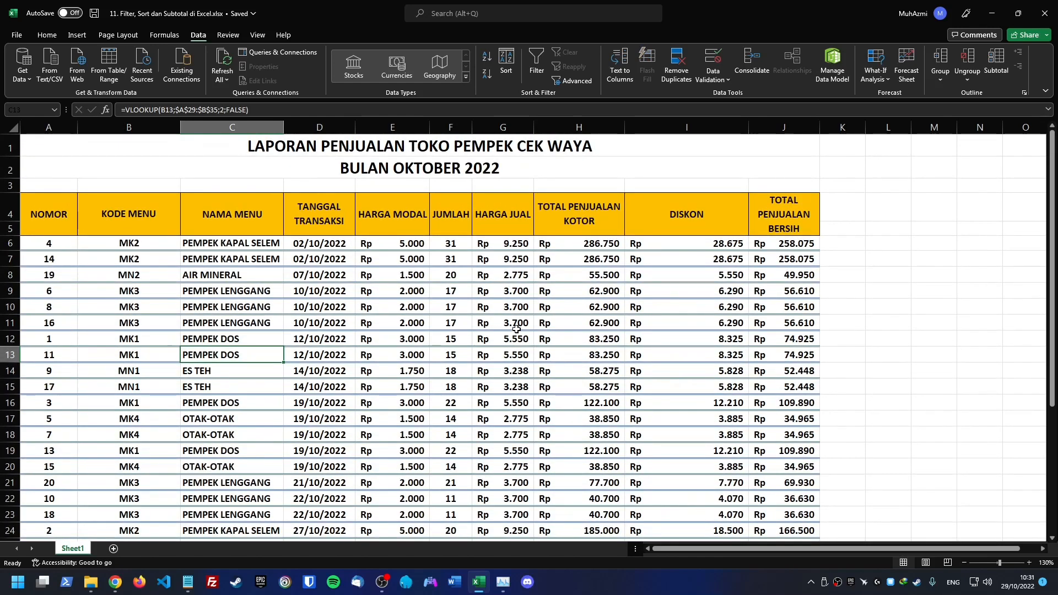
Try to sort the sales table in ascending order starting from the merged NOMOR heading cell.
click(49, 35)
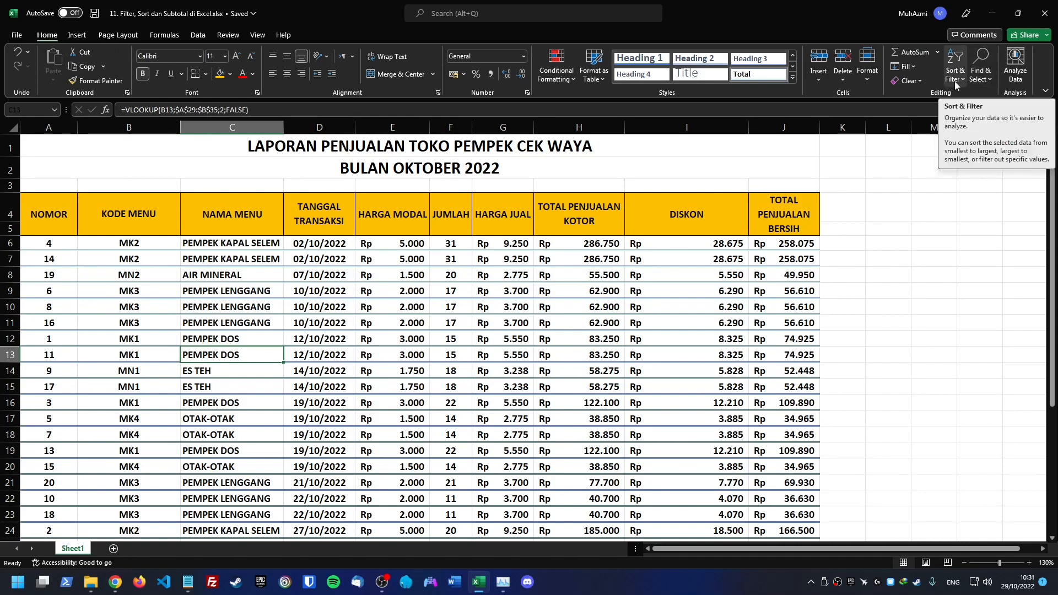
click(60, 208)
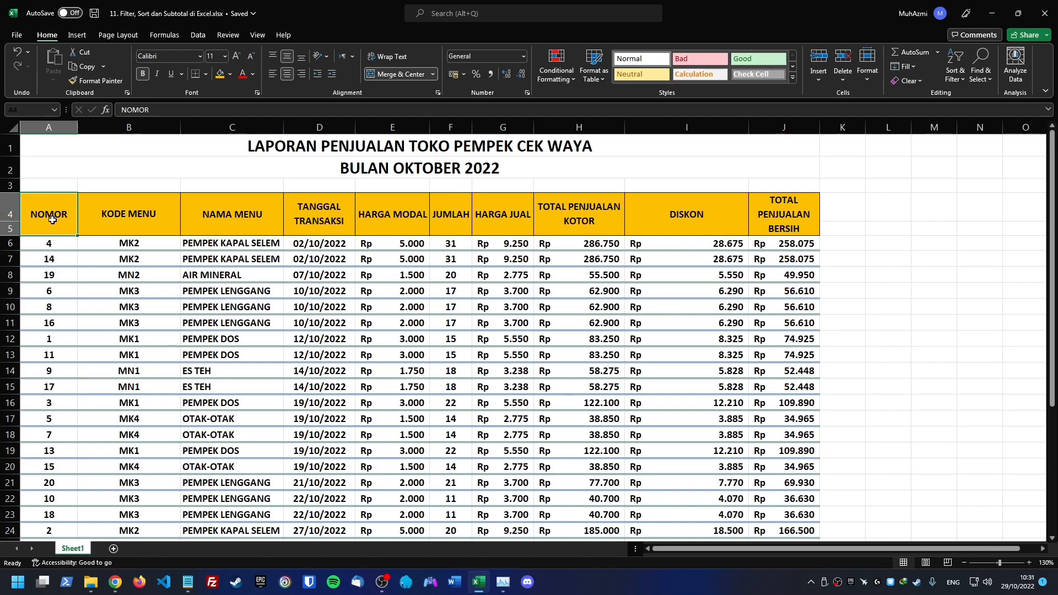
click(960, 82)
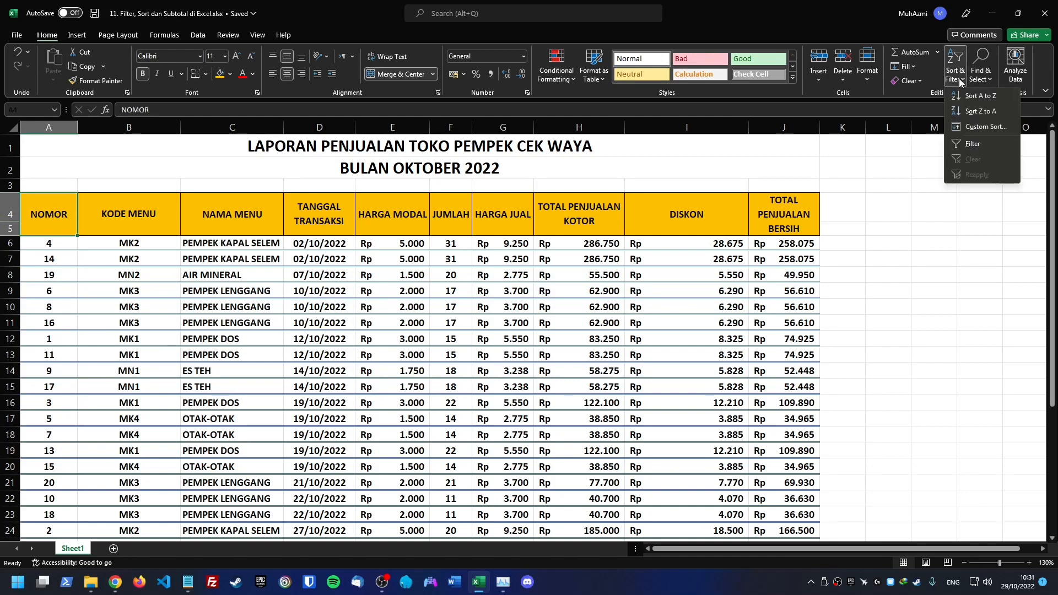
click(1002, 99)
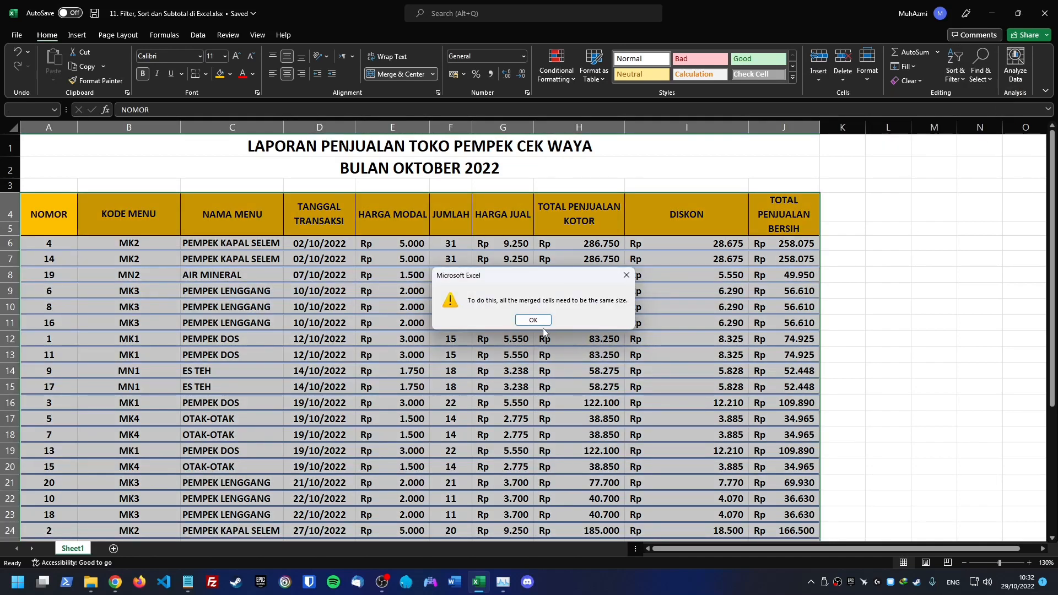
click(537, 324)
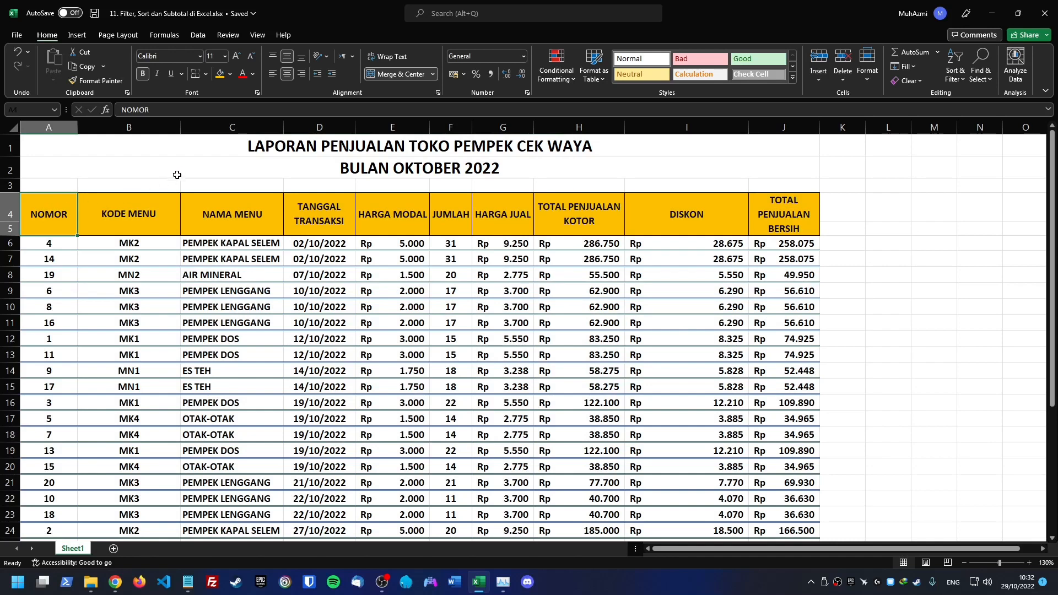
click(5, 151)
click(7, 169)
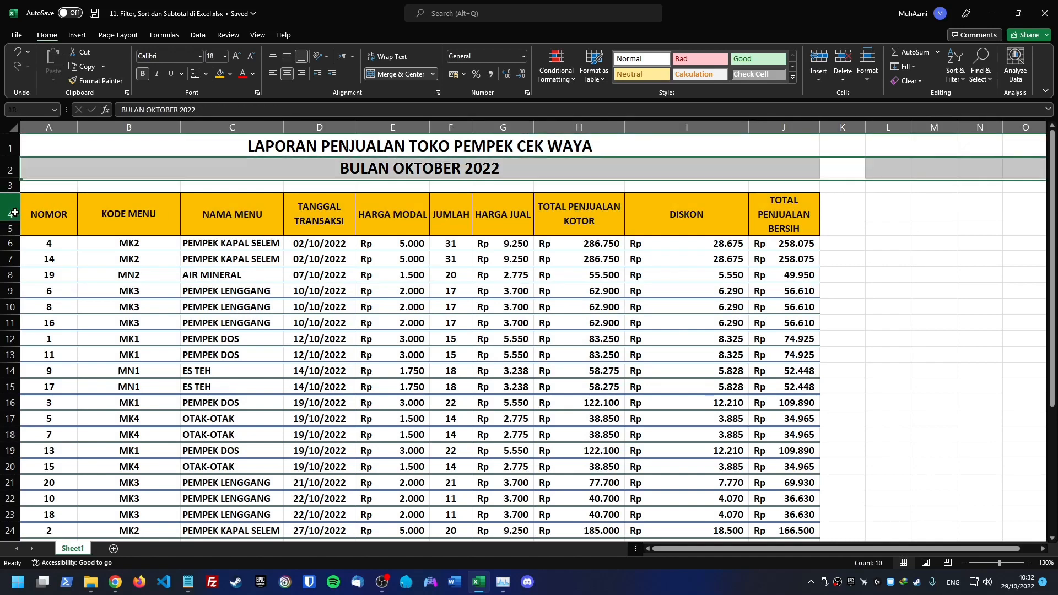
click(10, 213)
click(12, 222)
click(62, 241)
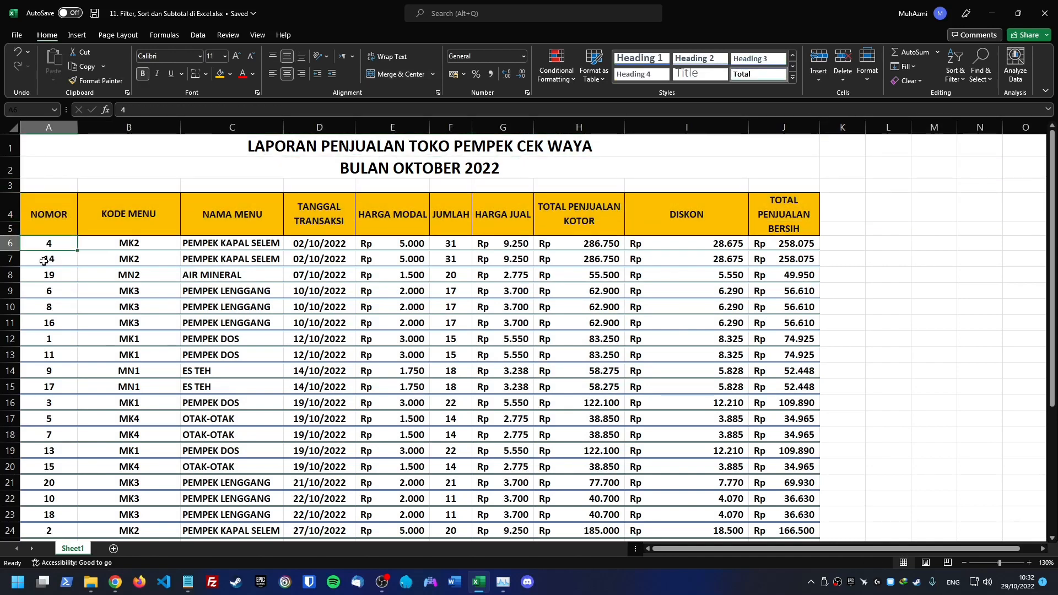
Try to sort the whole column A in ascending order, expanding the selection to the adjacent data.
click(61, 126)
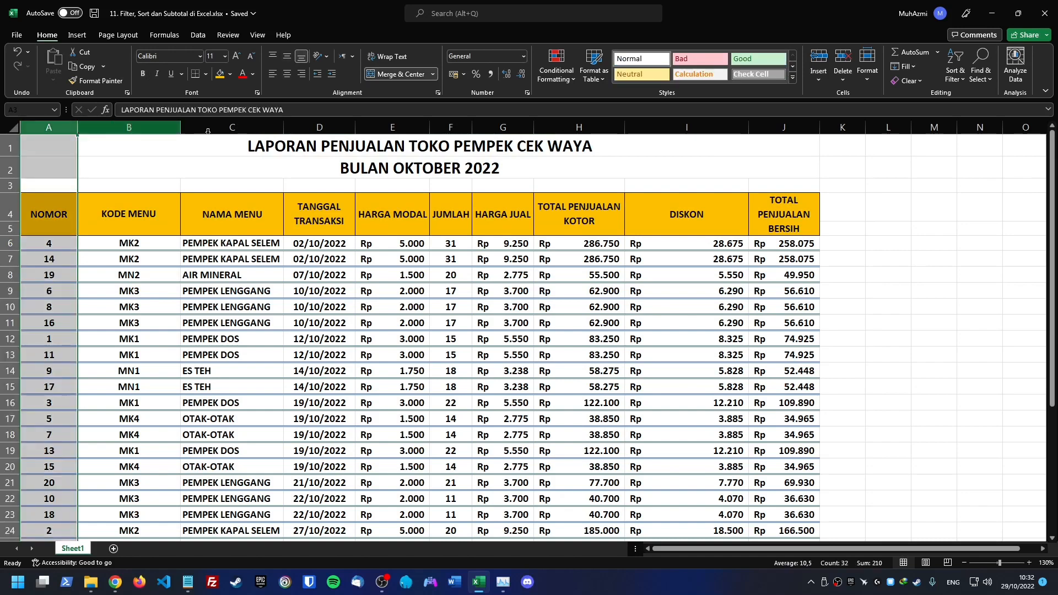
click(956, 66)
click(958, 97)
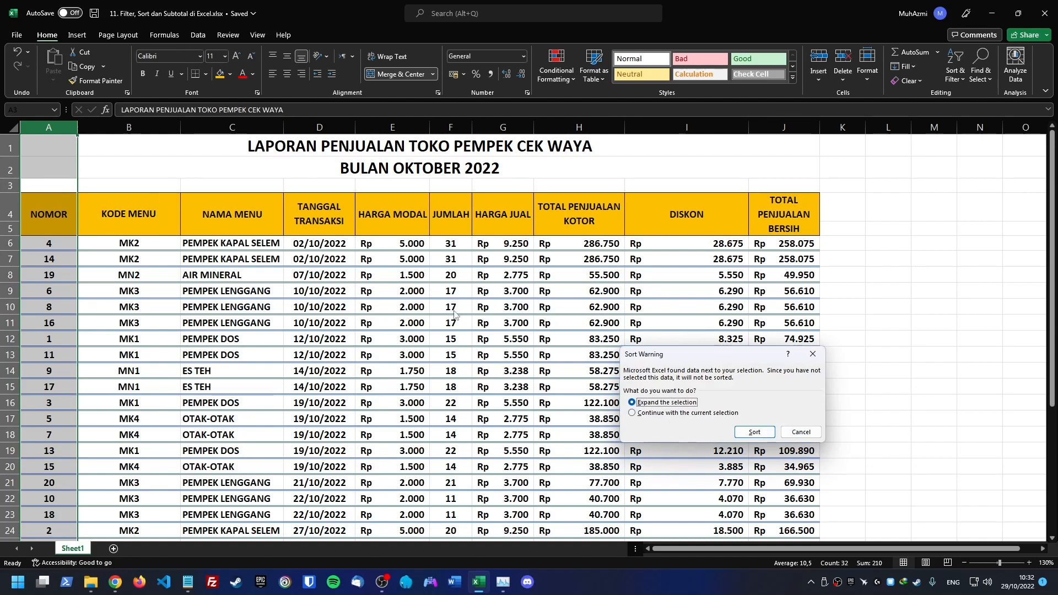
click(755, 433)
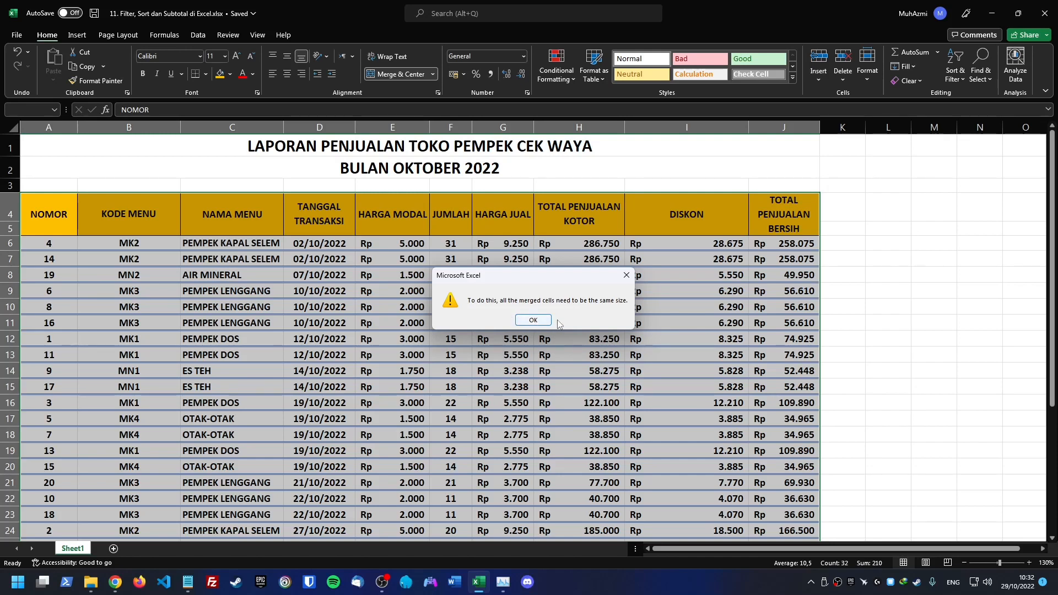
click(531, 318)
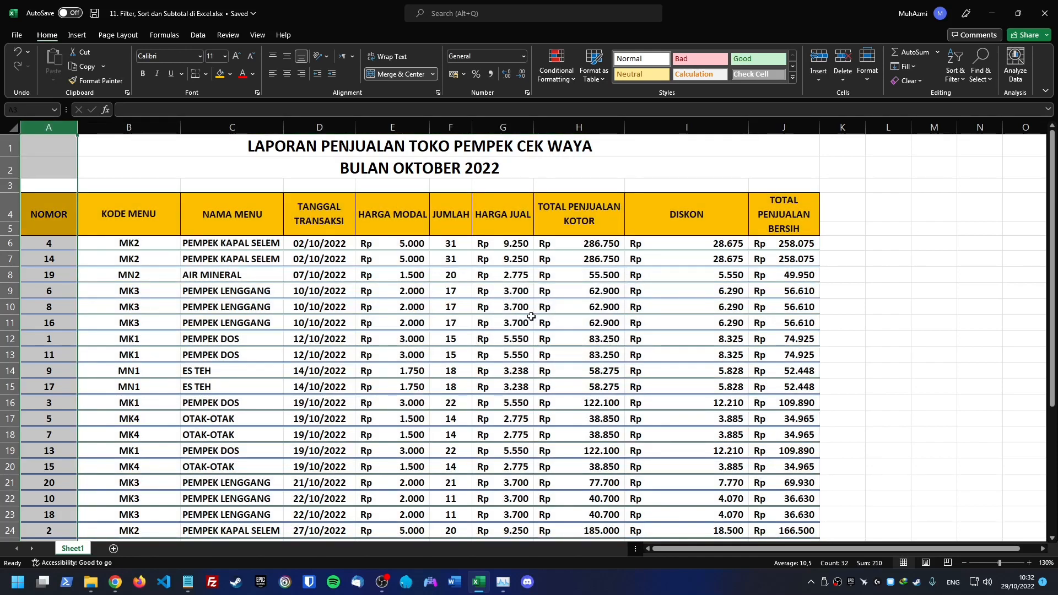
Select the table from the NOMOR heading through row 25 of TOTAL PENJUALAN BERSIH and turn on filtering.
click(243, 243)
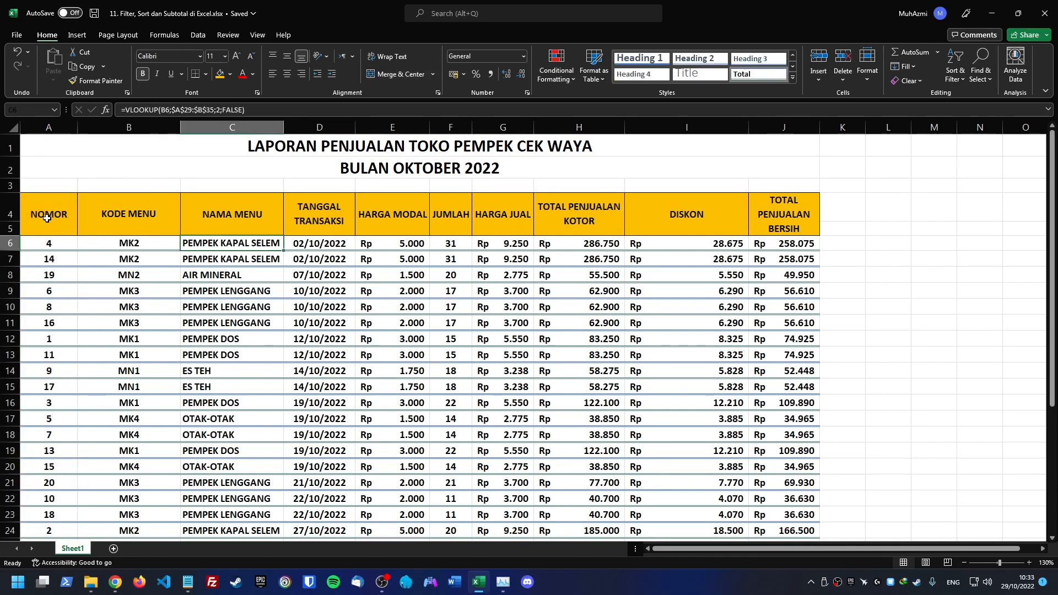
drag(47, 218, 804, 515)
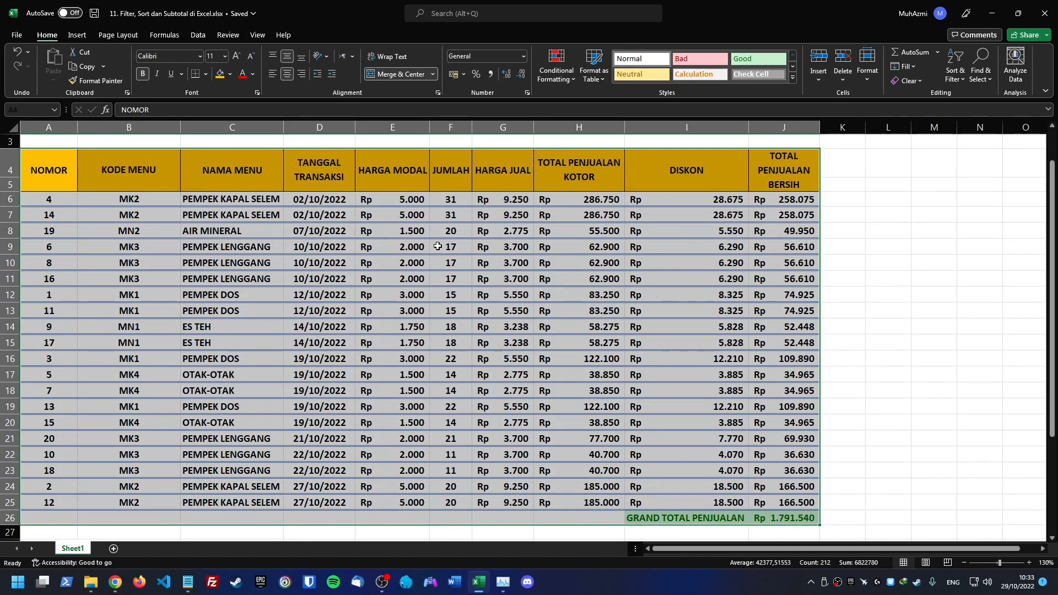
drag(49, 170, 770, 507)
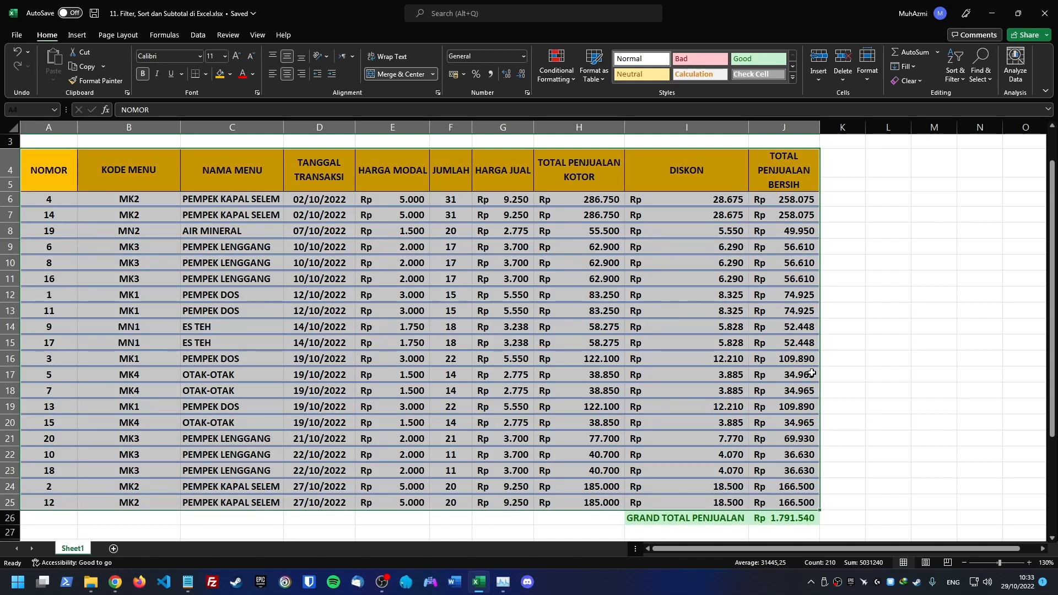
key(ctrl+shift+l)
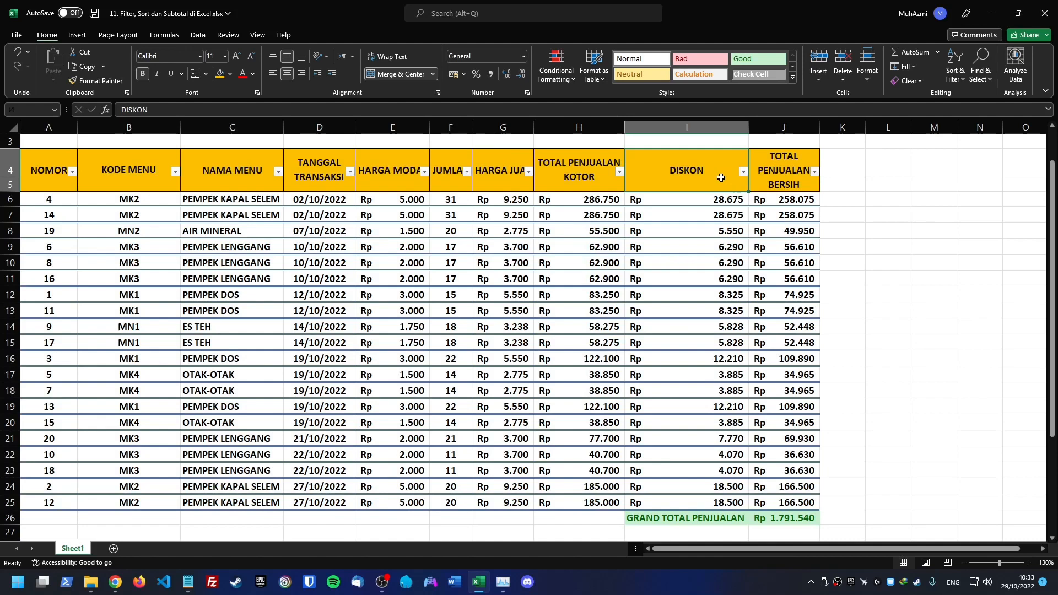
Remove the filter from the sales table's heading row.
click(696, 187)
click(744, 172)
click(748, 174)
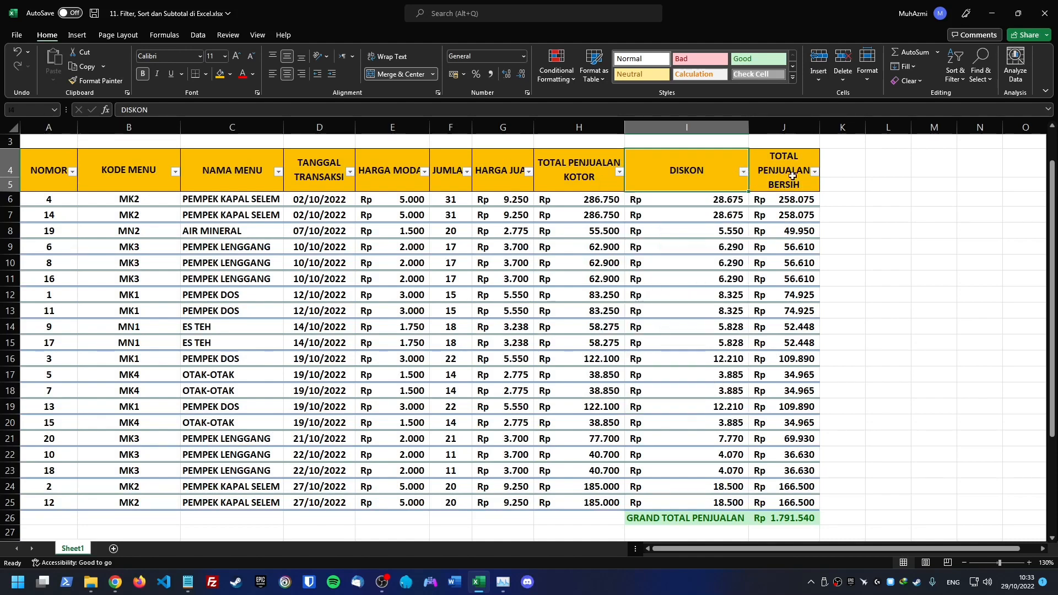
click(744, 172)
click(988, 263)
key(ctrl+z)
click(60, 174)
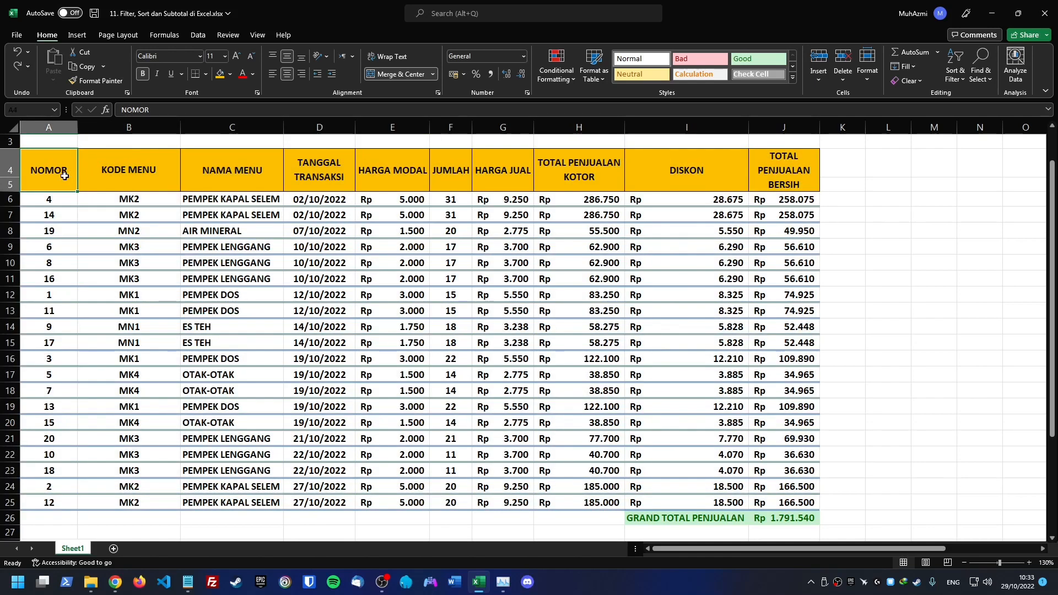
Apply a filter to the sales table range A4:J25, leaving out the GRAND TOTAL PENJUALAN row.
drag(46, 170, 788, 502)
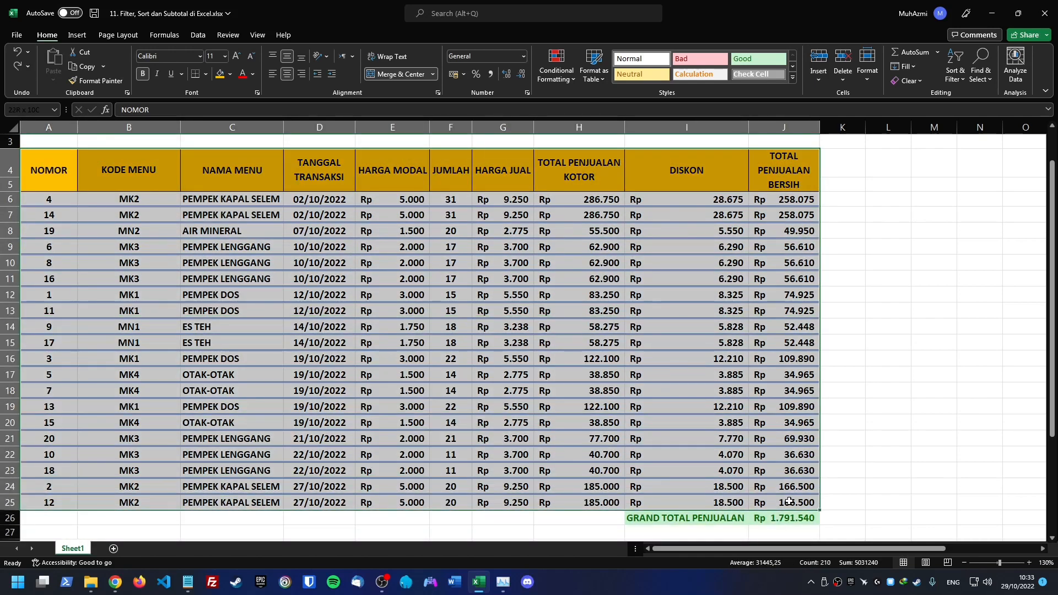
click(200, 35)
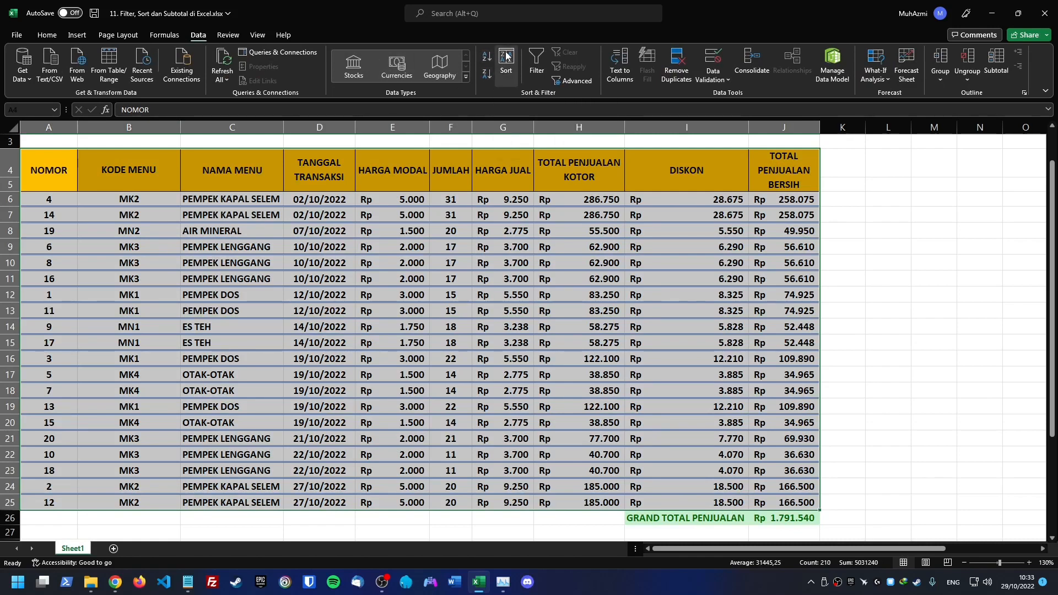
click(508, 76)
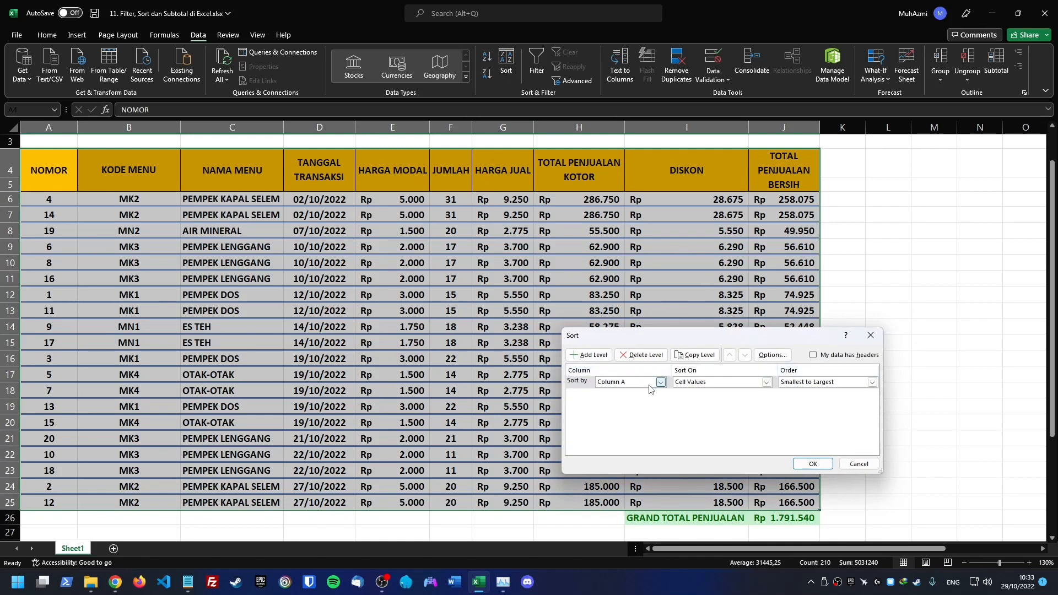
click(869, 336)
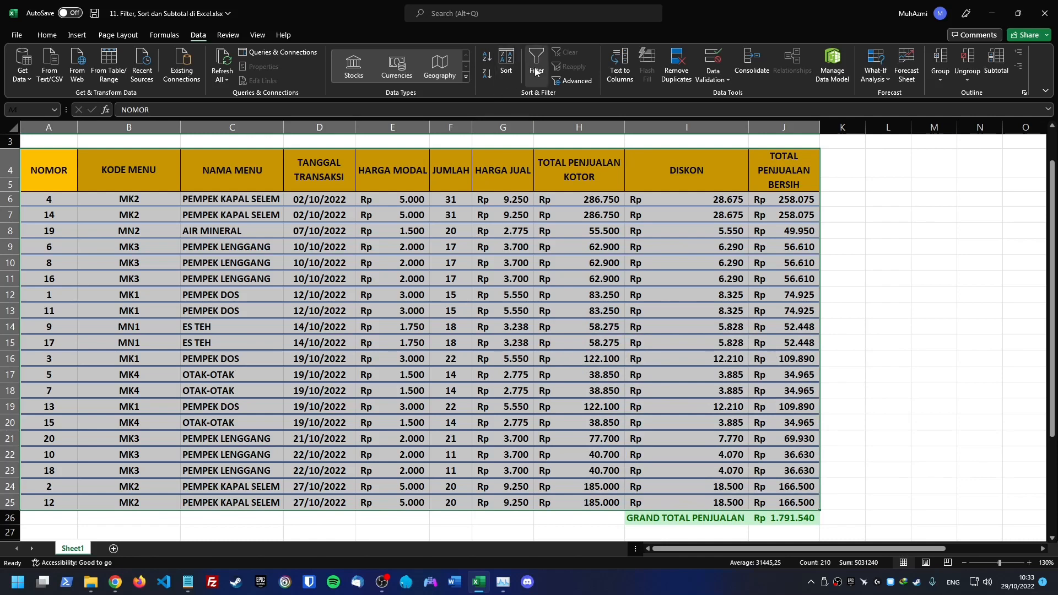
click(537, 72)
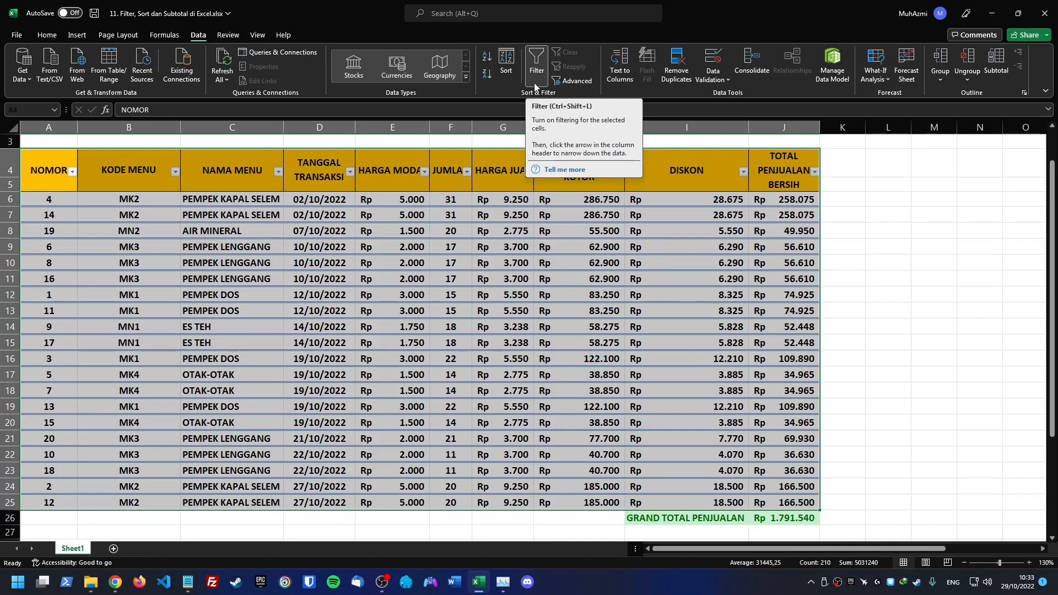
click(867, 201)
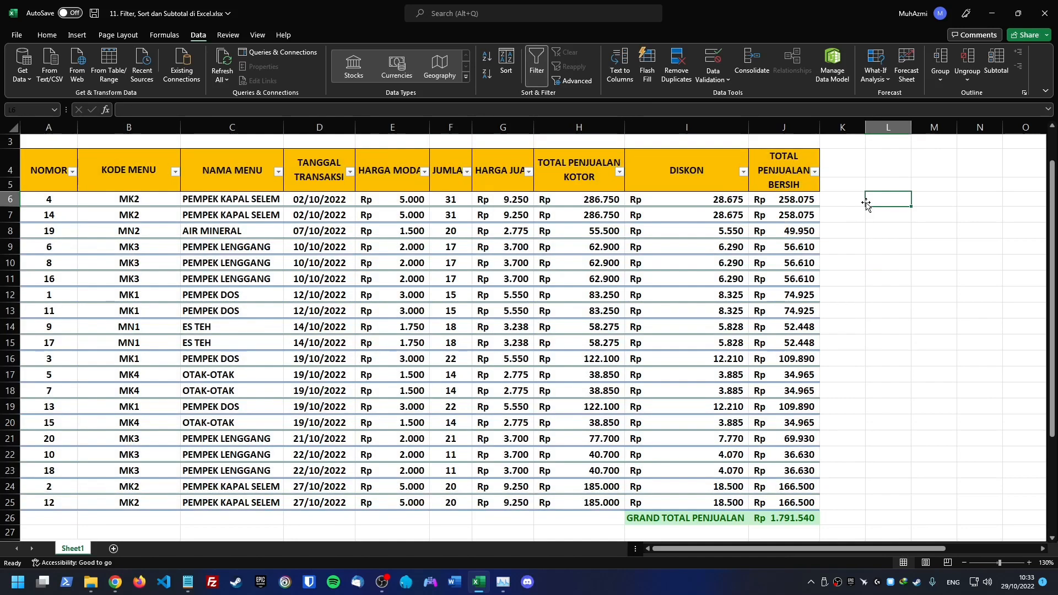
Sort the filtered table by the NOMOR column from smallest to largest.
click(256, 220)
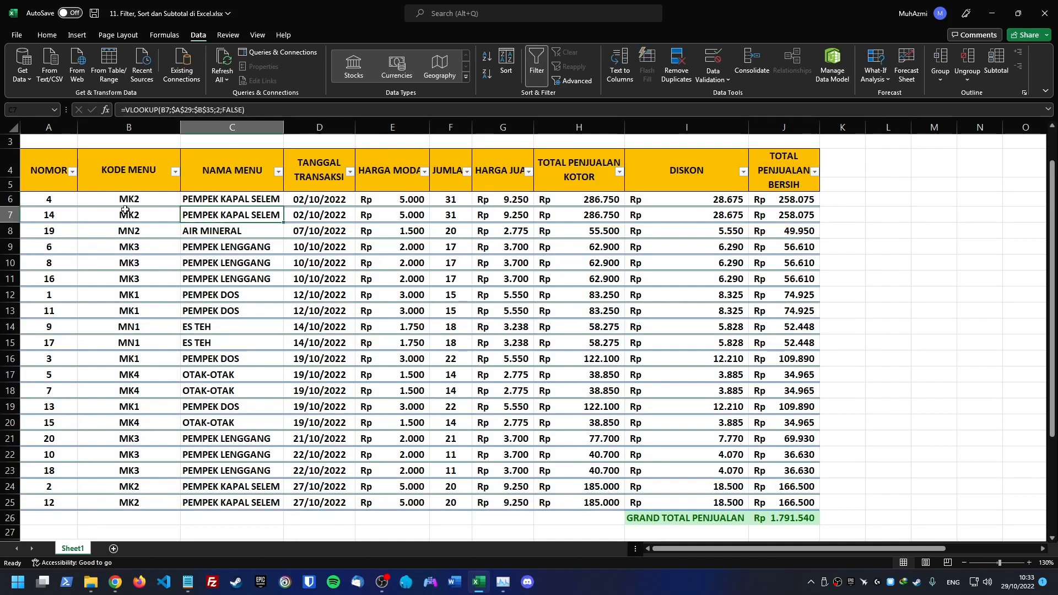
click(71, 172)
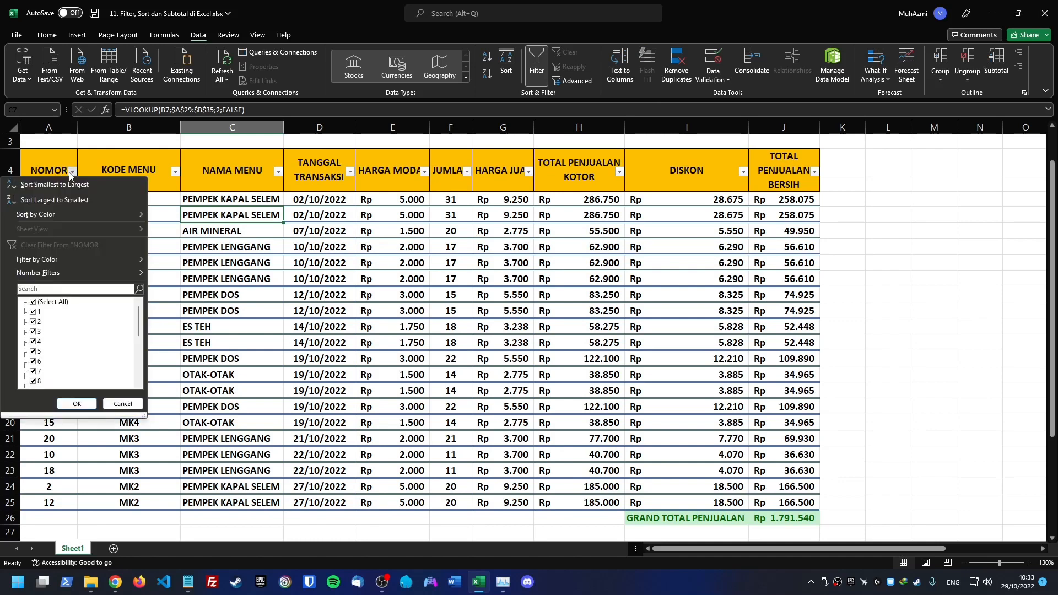
click(102, 184)
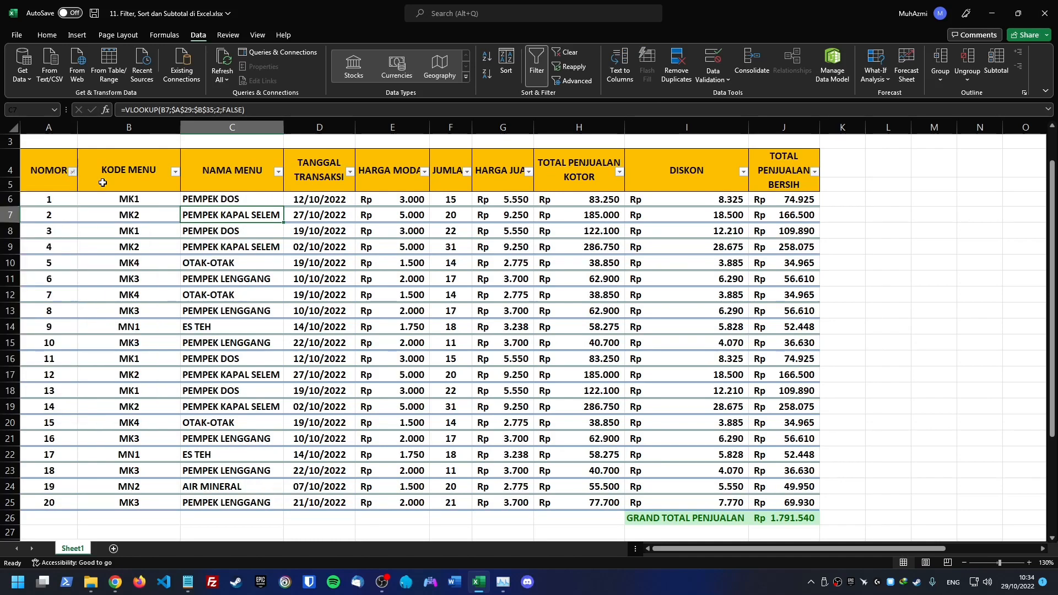
click(53, 201)
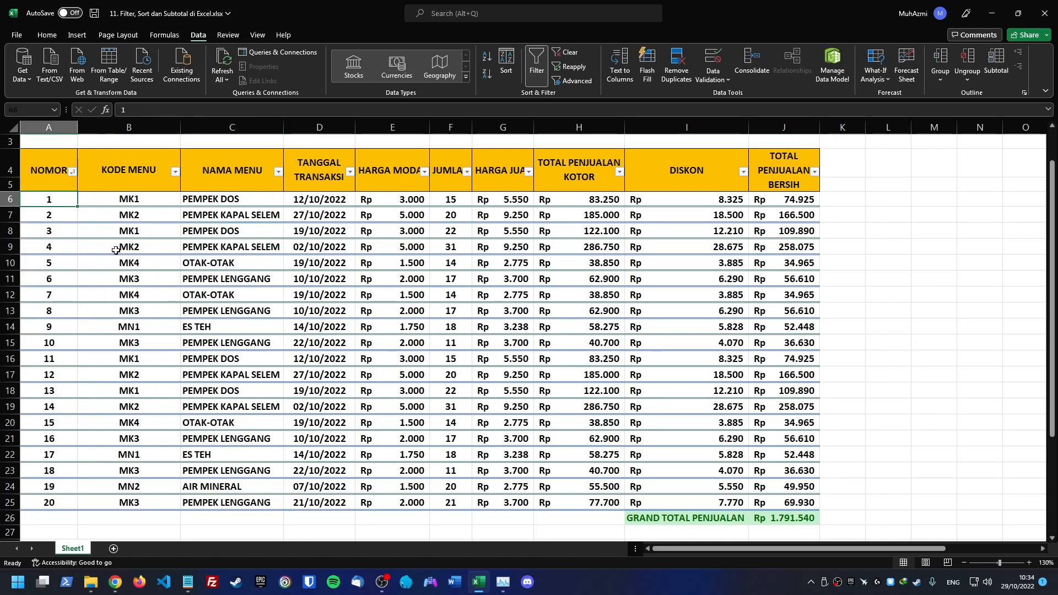
drag(88, 199, 783, 518)
click(581, 406)
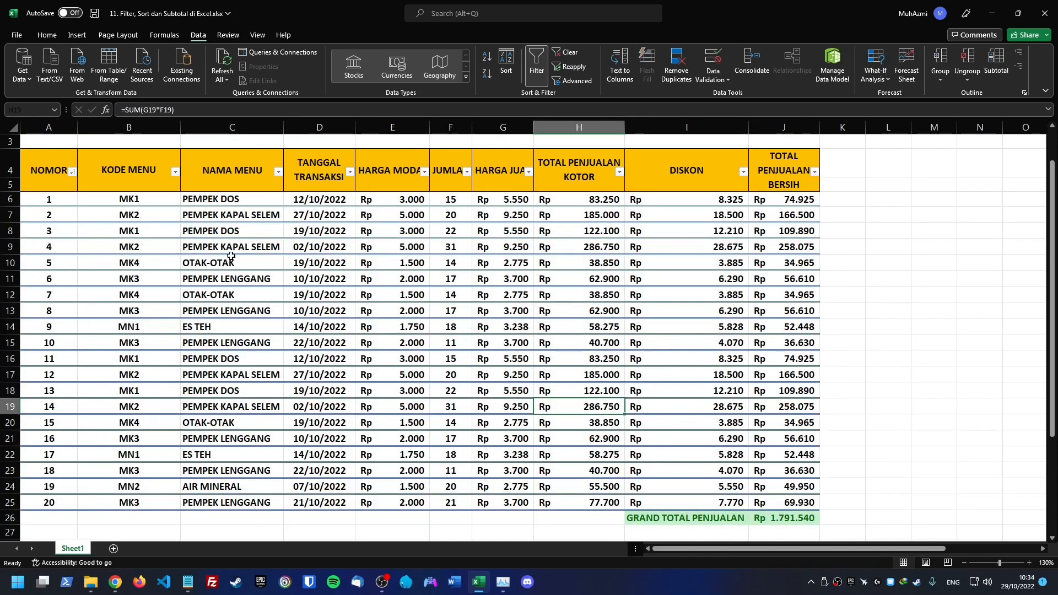
click(133, 210)
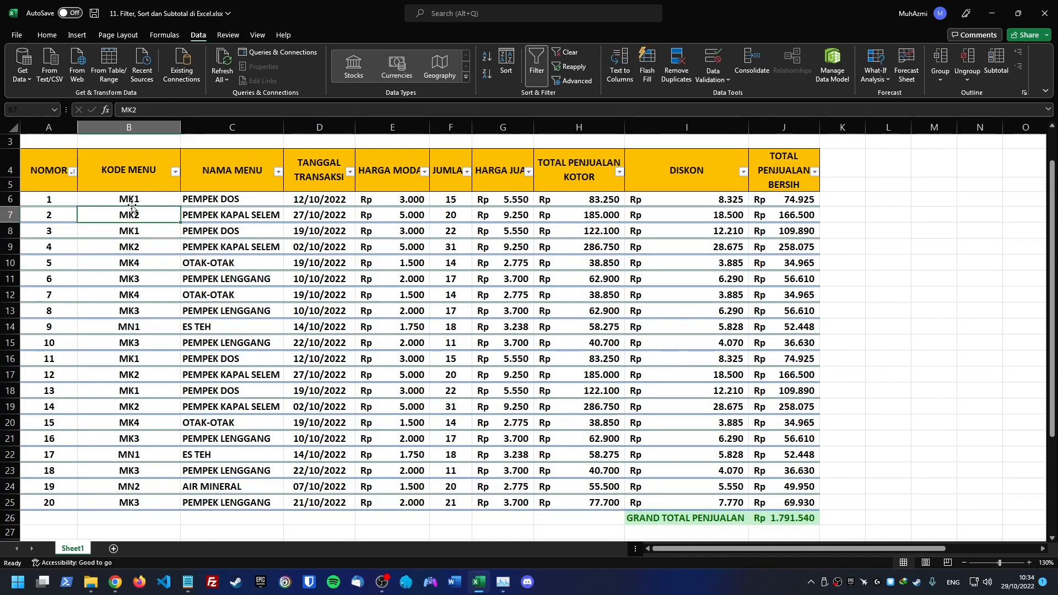
click(52, 199)
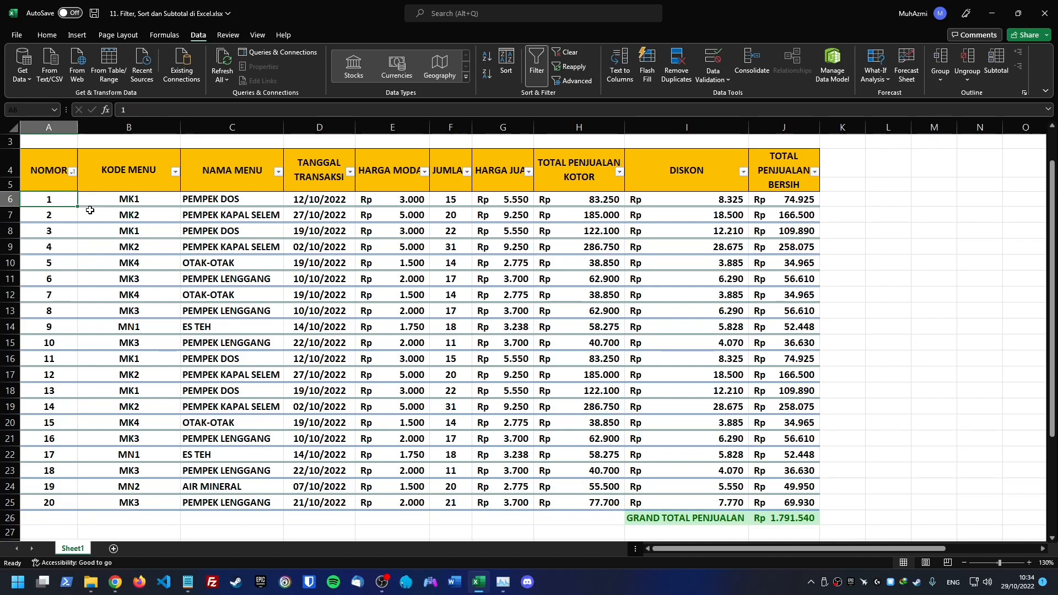
Sort the sales table by the KODE MENU column from A to Z.
click(175, 171)
click(138, 184)
drag(152, 202, 137, 486)
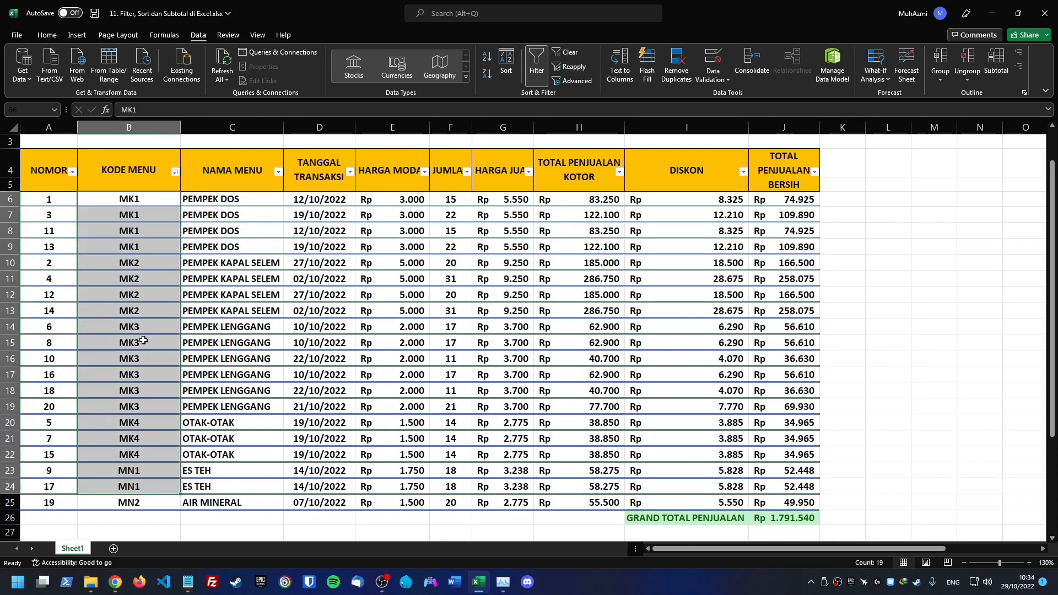
click(263, 211)
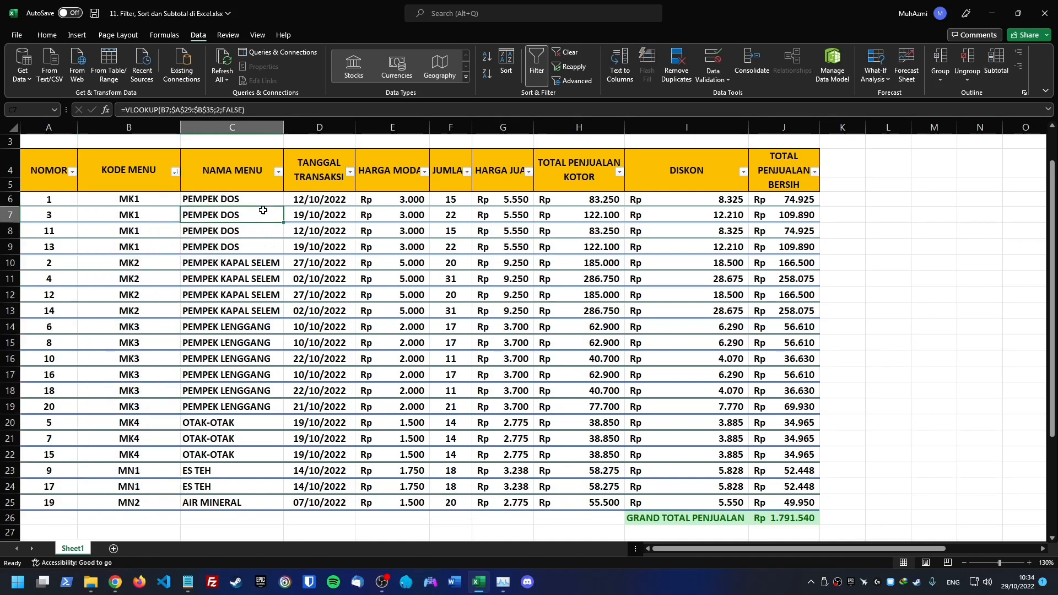
Sort the sales table by the JUMLAH column from largest to smallest.
click(467, 172)
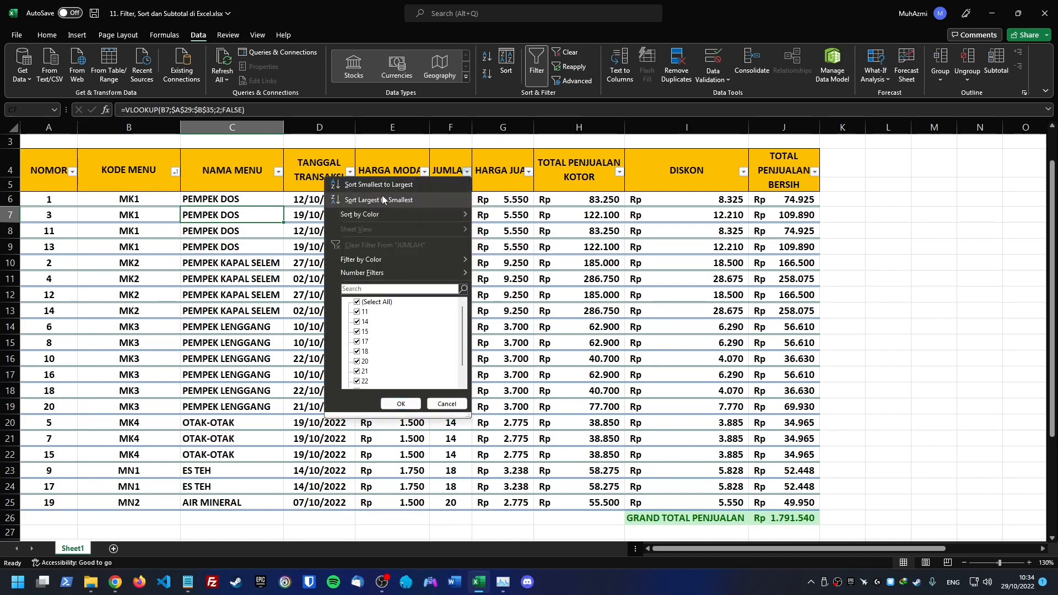
click(419, 195)
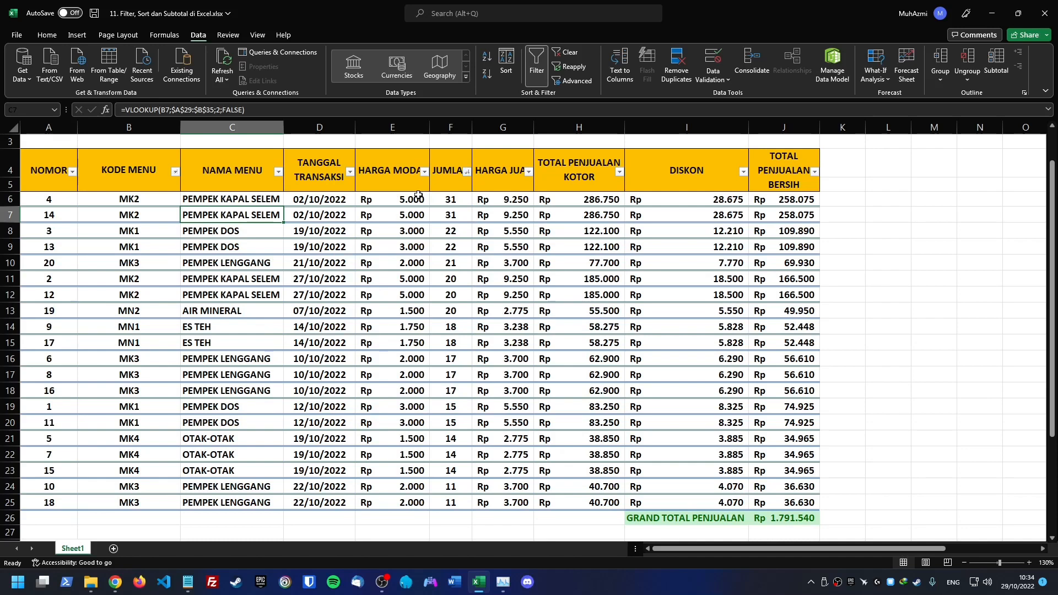
click(453, 200)
click(468, 173)
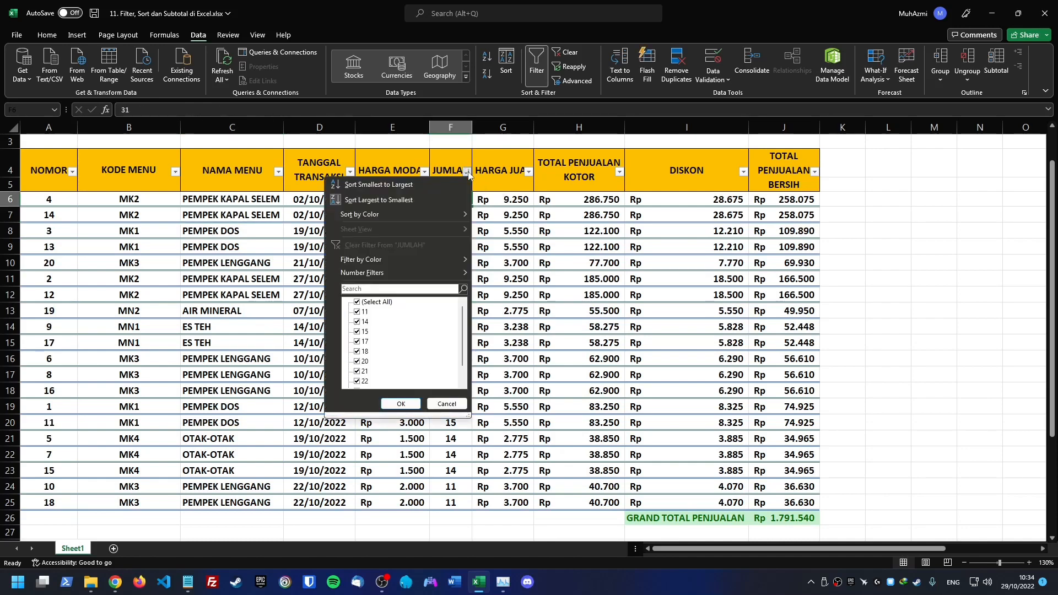
click(505, 208)
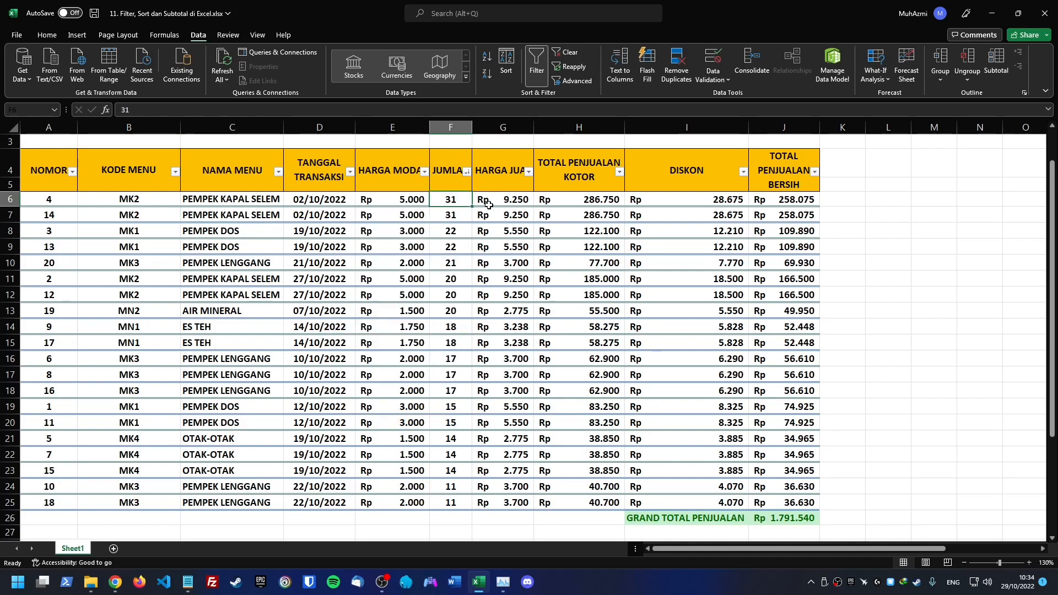
Filter the TANGGAL TRANSAKSI column to show only transactions dated 10 October 2022.
click(350, 175)
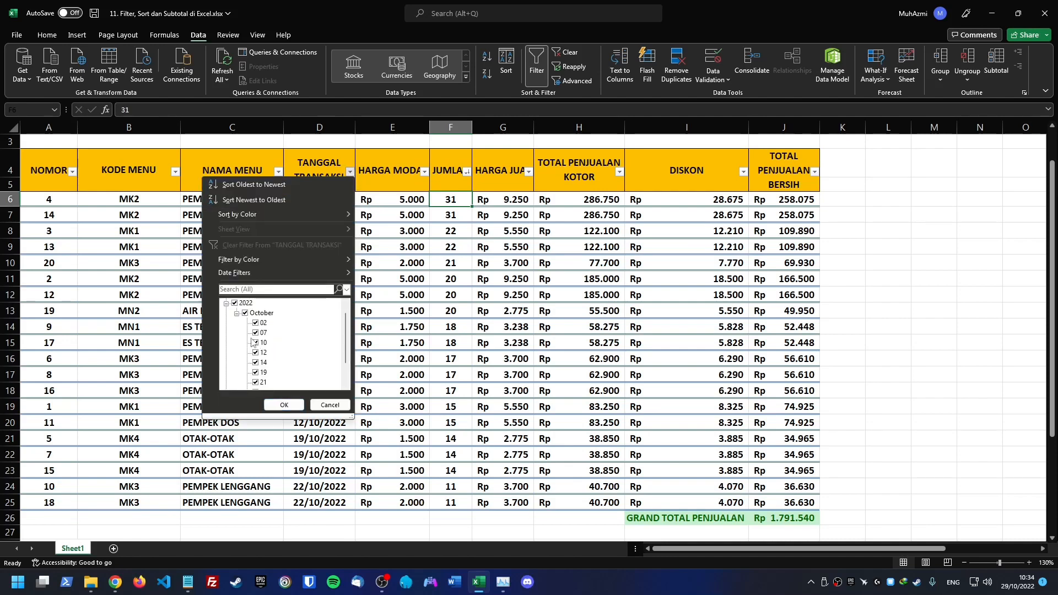
click(402, 251)
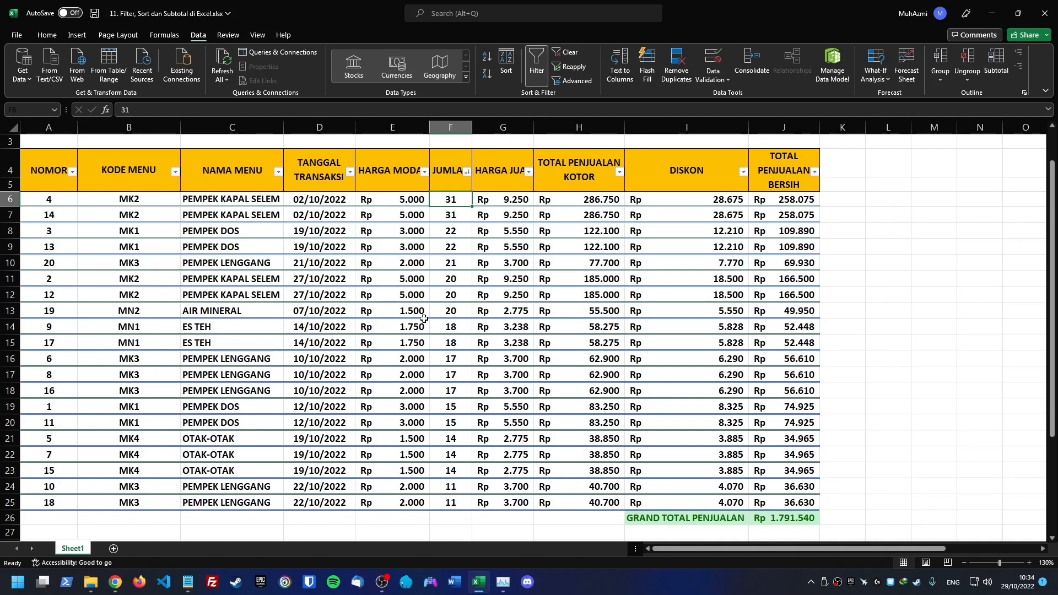
click(351, 172)
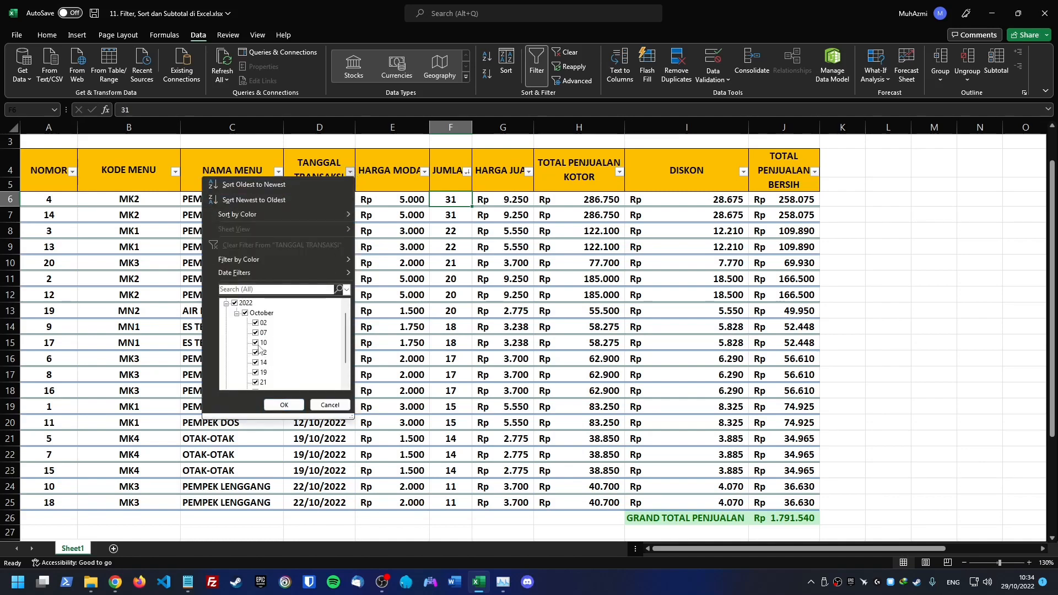
click(233, 304)
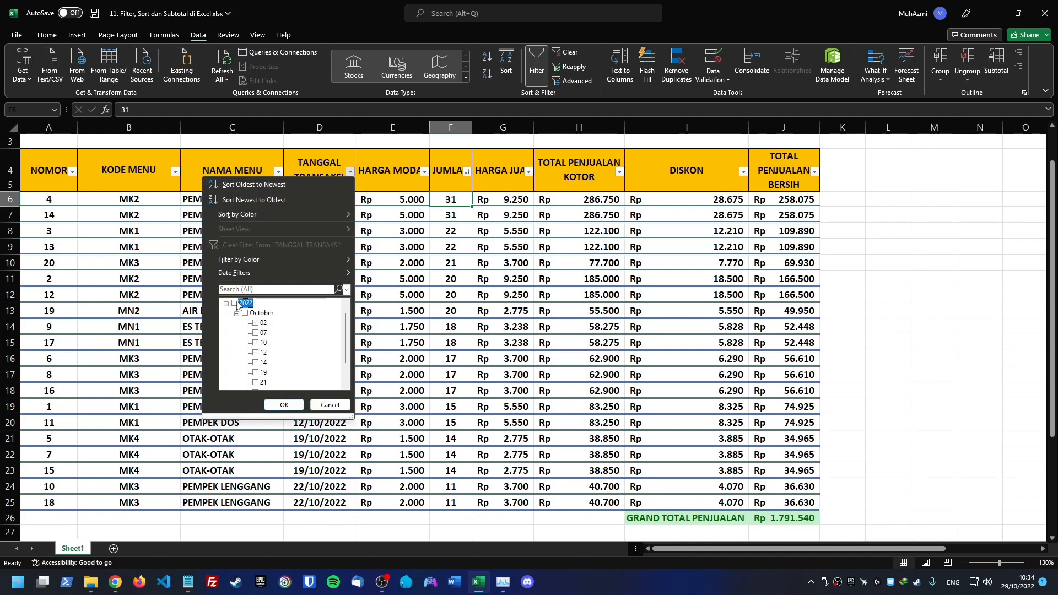
click(255, 343)
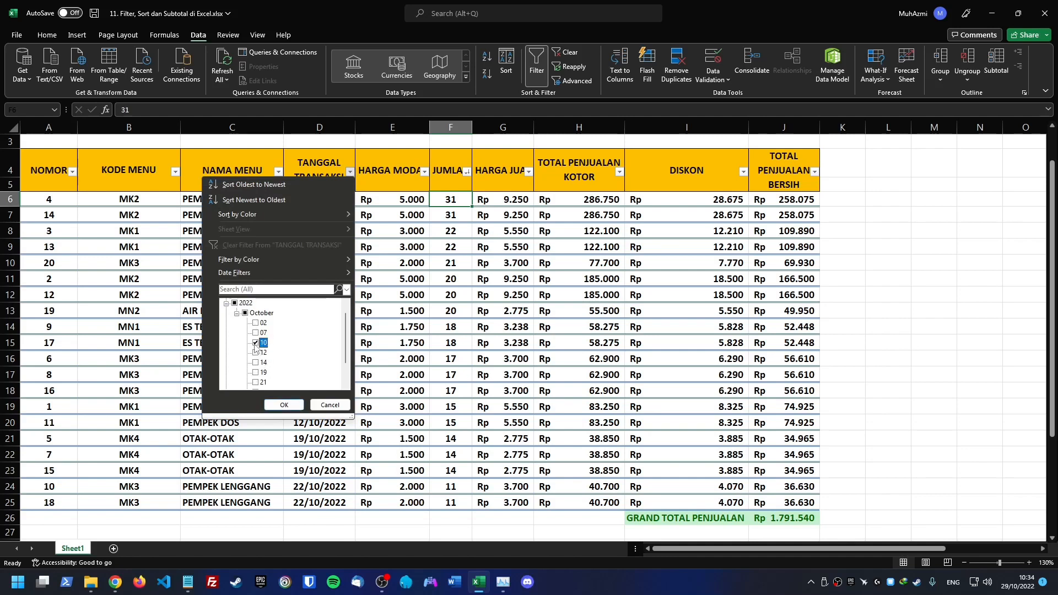
click(285, 406)
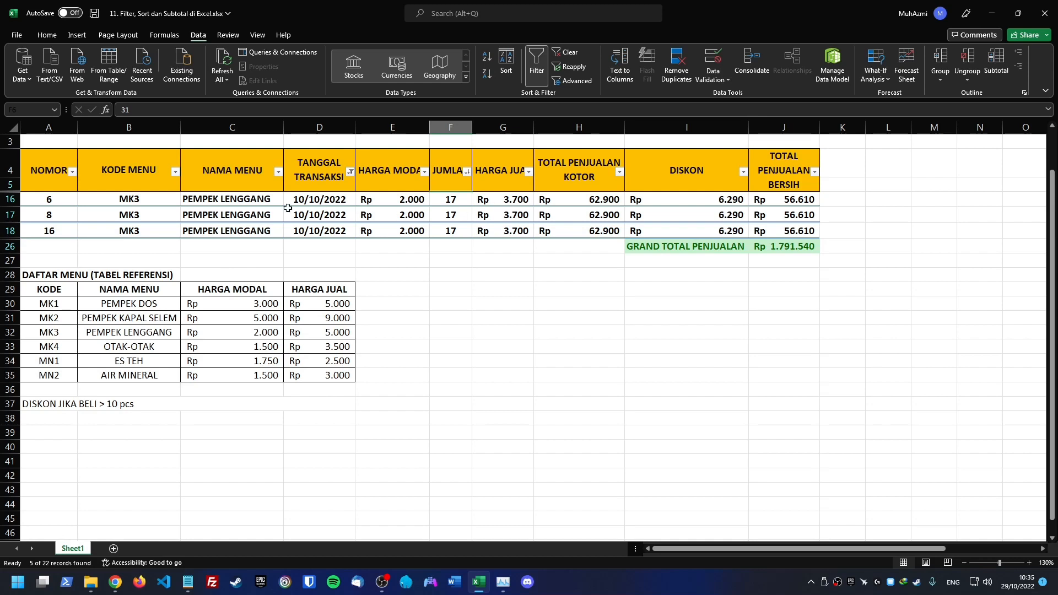
Sort the filtered transactions by the NOMOR column from largest to smallest.
click(72, 172)
click(76, 201)
click(71, 171)
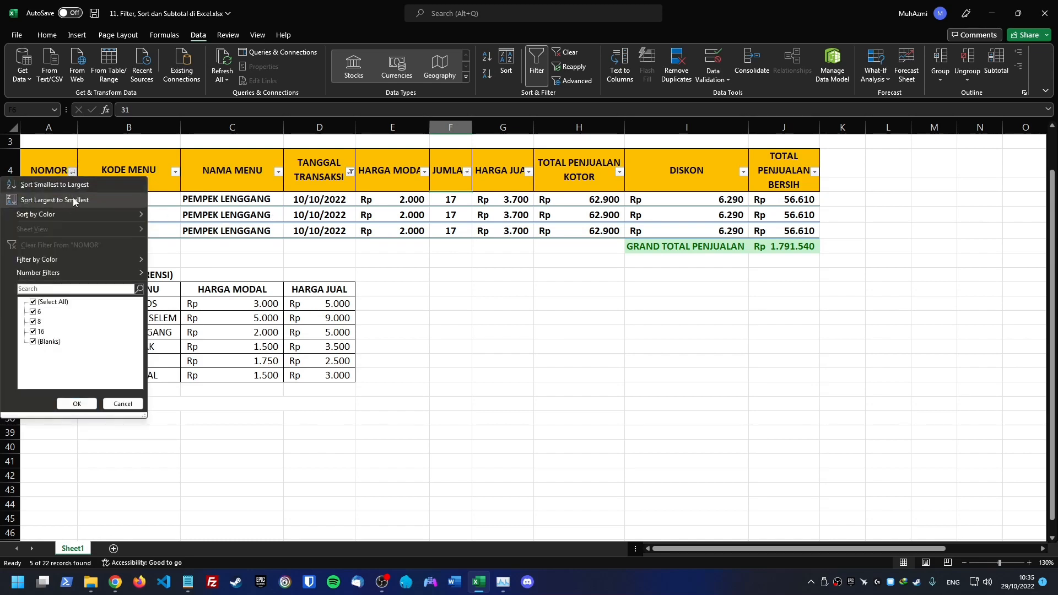
click(75, 200)
Sort the filtered transactions by the NOMOR column from smallest to largest.
click(72, 176)
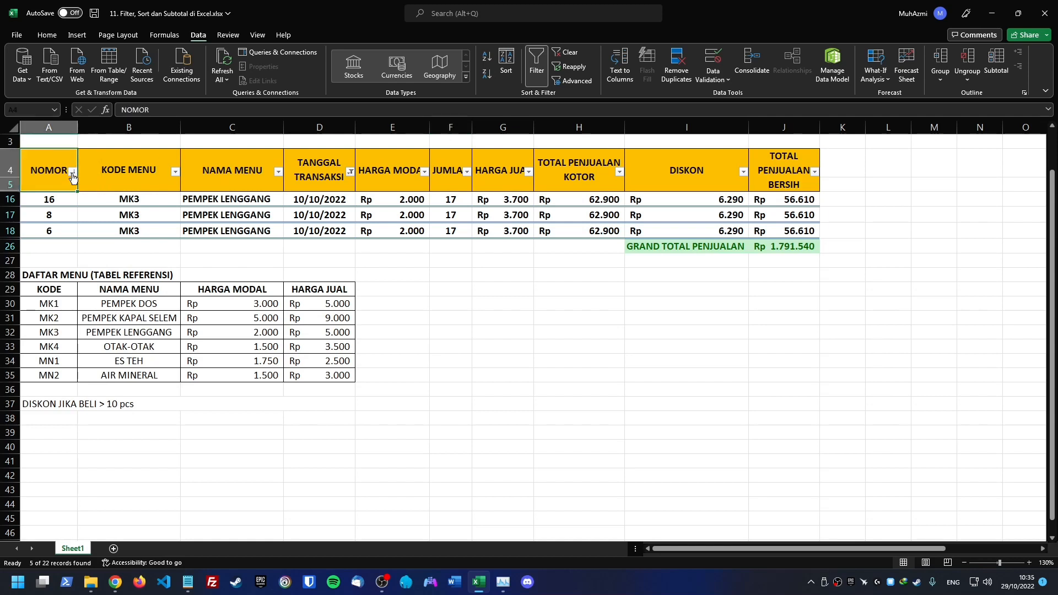
click(72, 176)
click(60, 179)
click(422, 201)
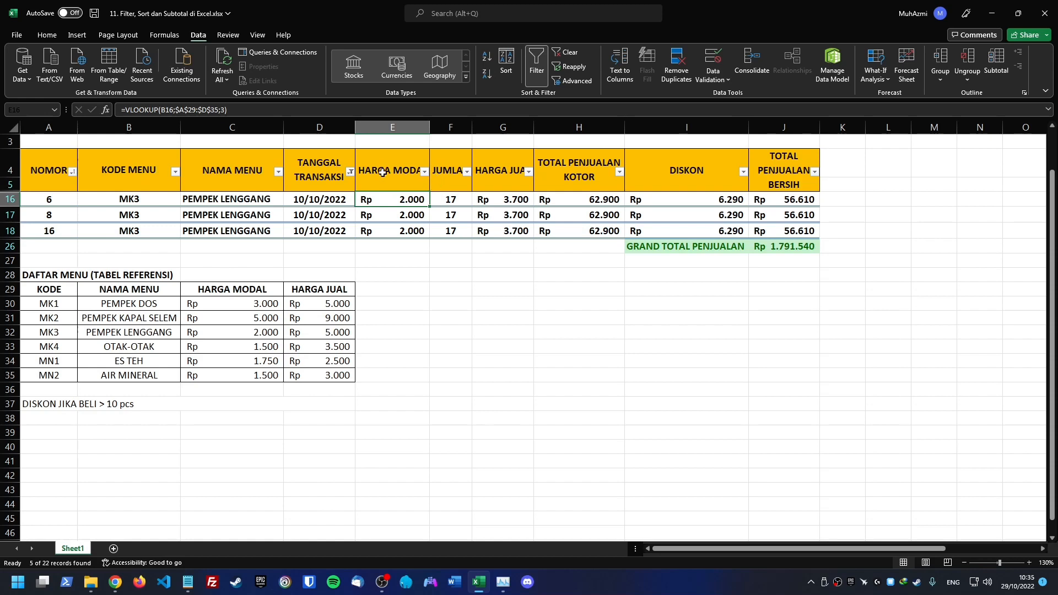
Clear the date filter from the TANGGAL TRANSAKSI column.
click(350, 172)
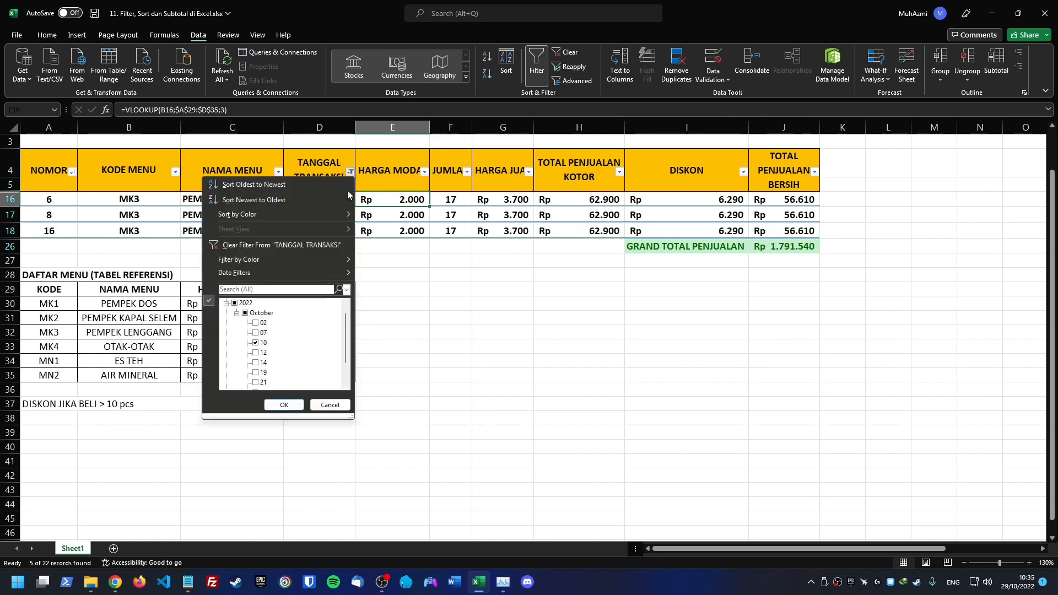
click(234, 303)
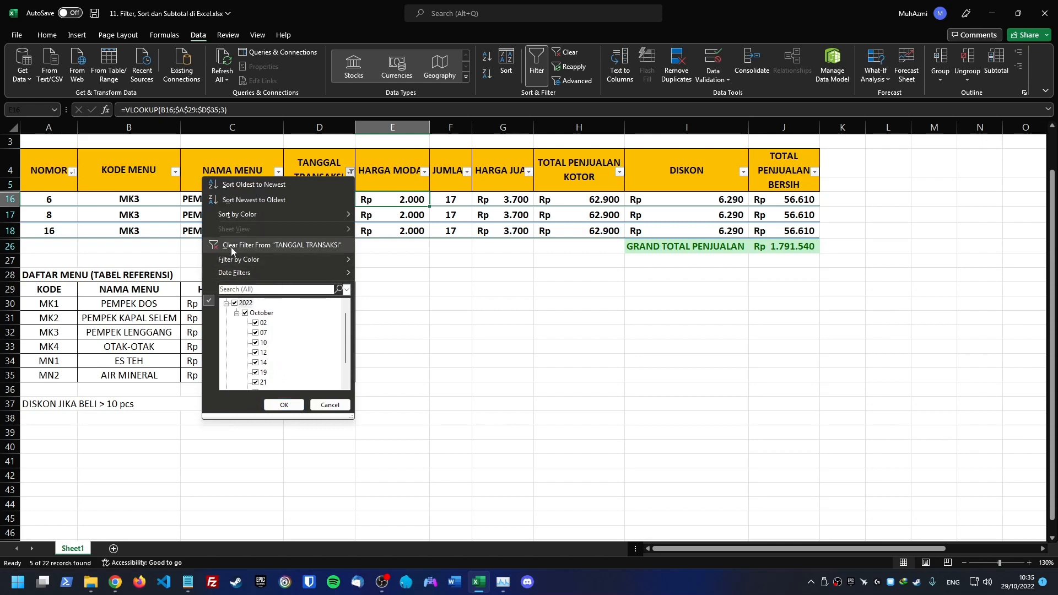
click(292, 245)
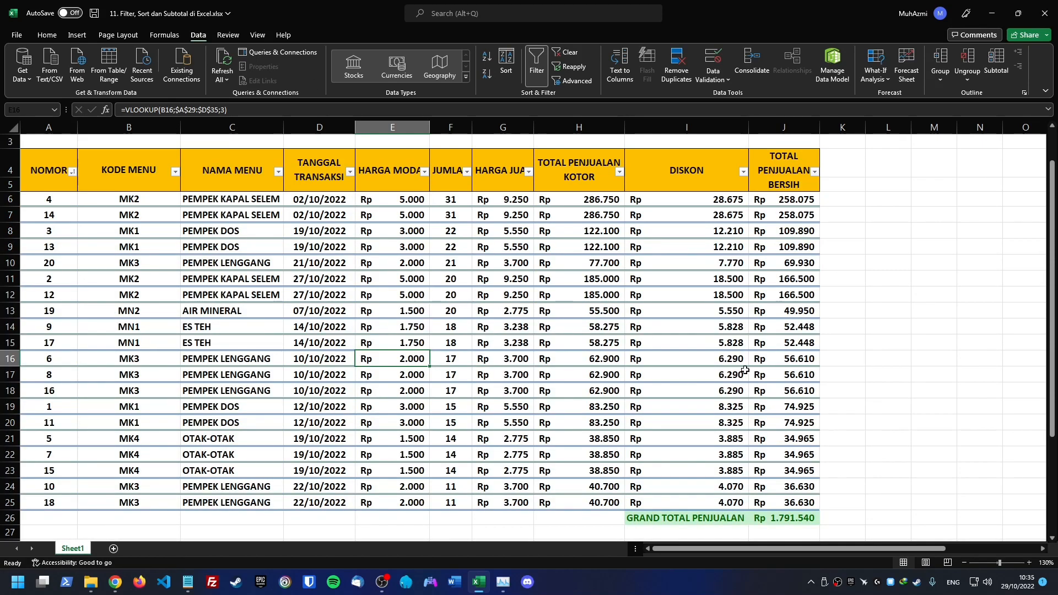
click(542, 263)
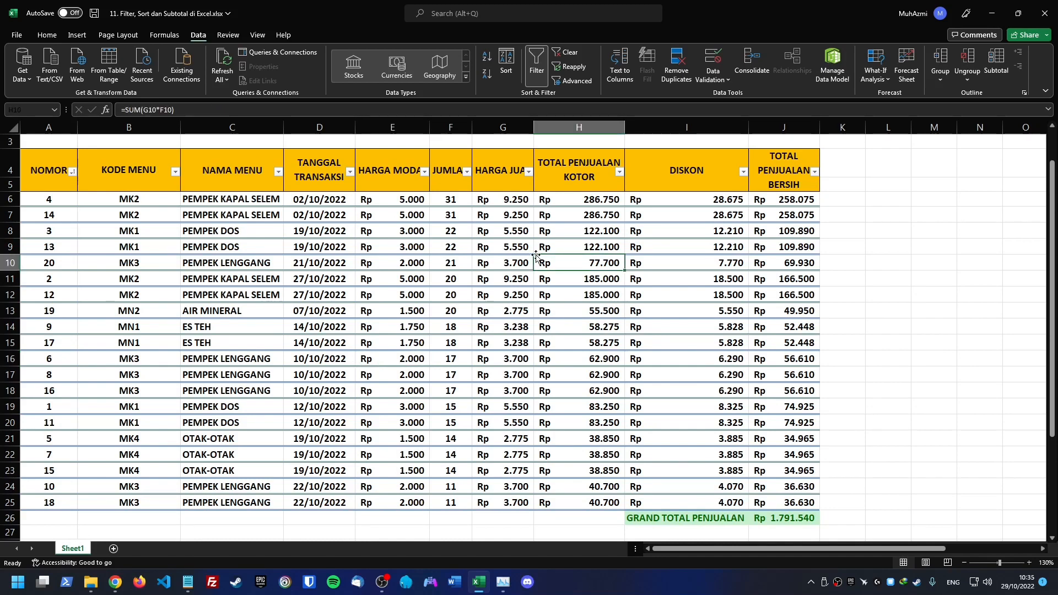
Enter the label "Advanced Filter" in cell L1.
scroll(560, 257, up, 1)
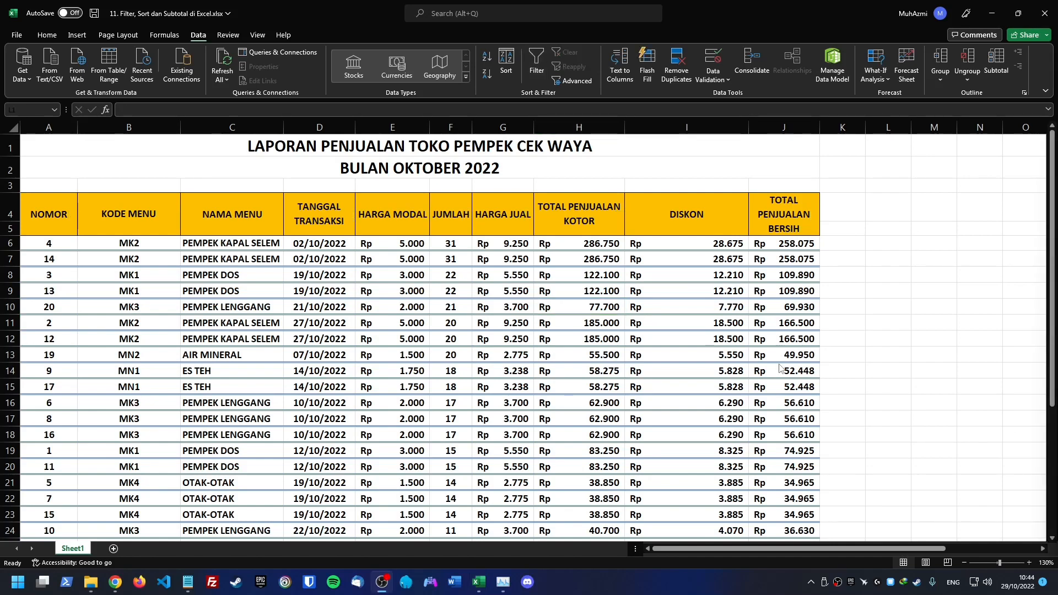
click(878, 147)
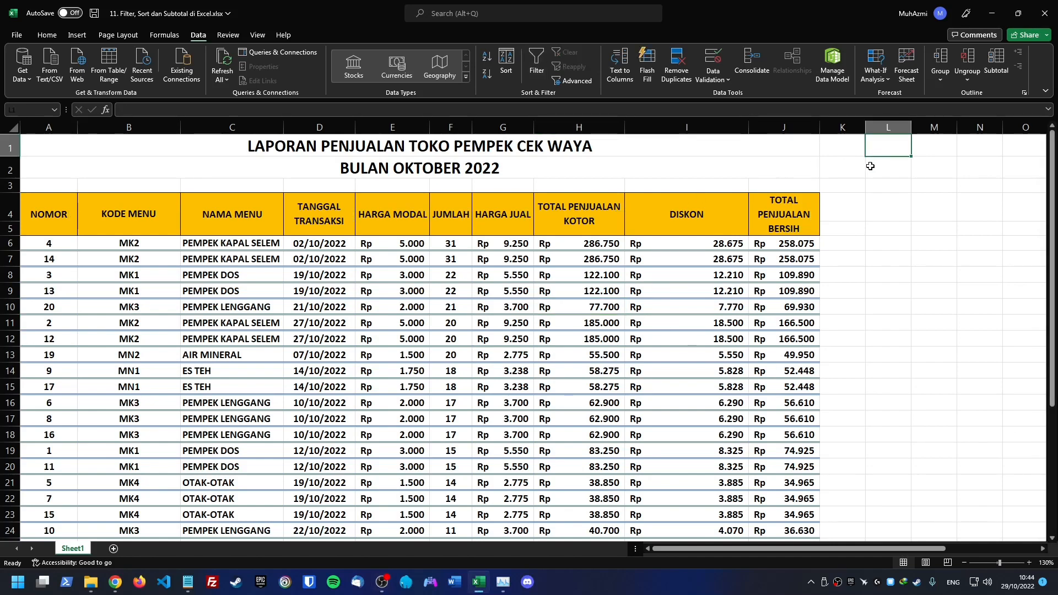
text(A)
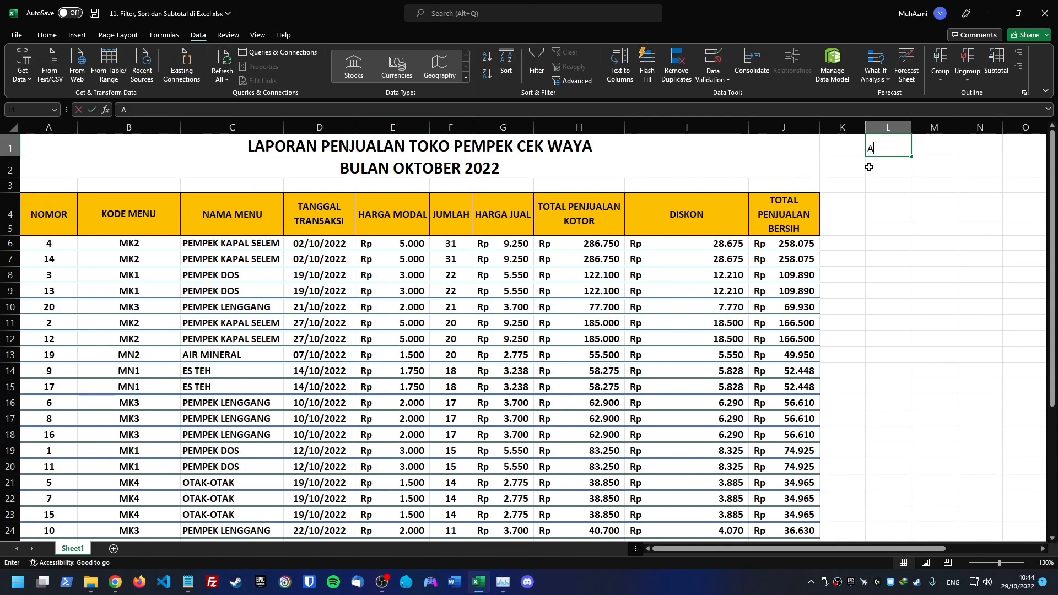
text(dvanced Filter)
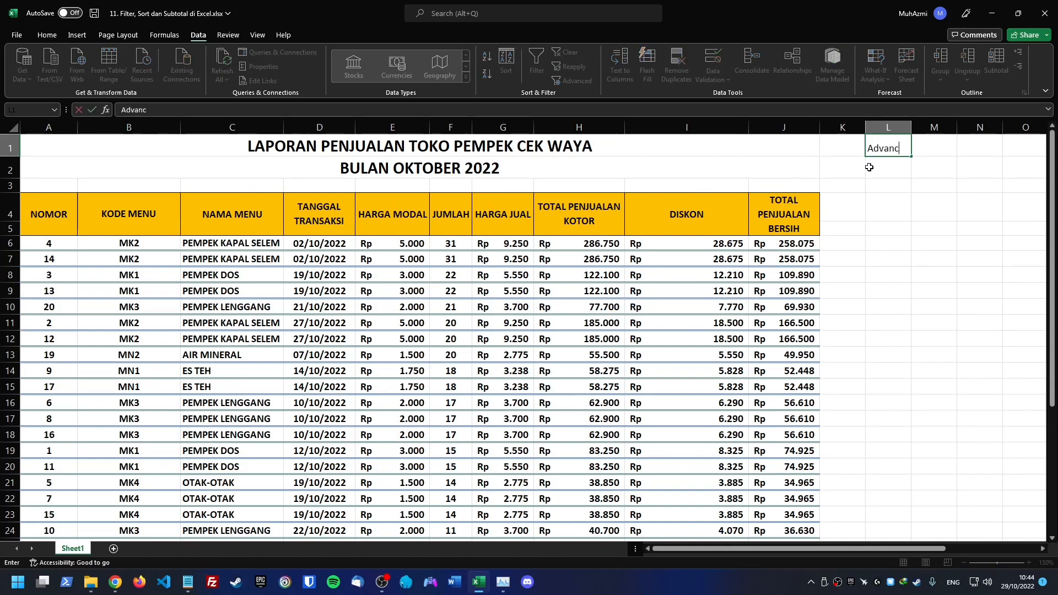
key(Return)
Enter the criteria heading "Kode Menu" in cell N1.
key(Right)
key(Right)
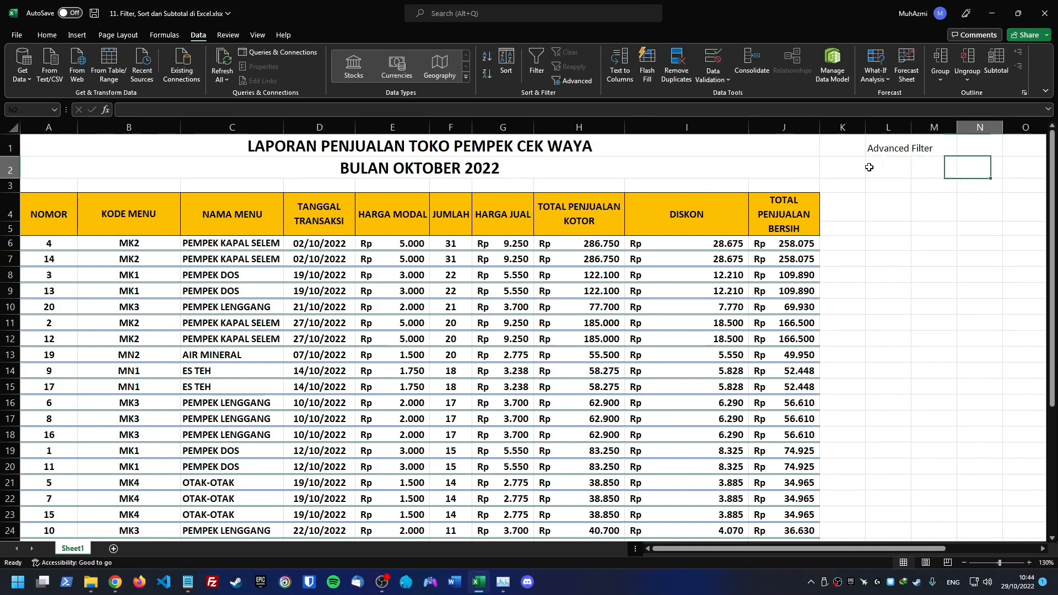
key(Up)
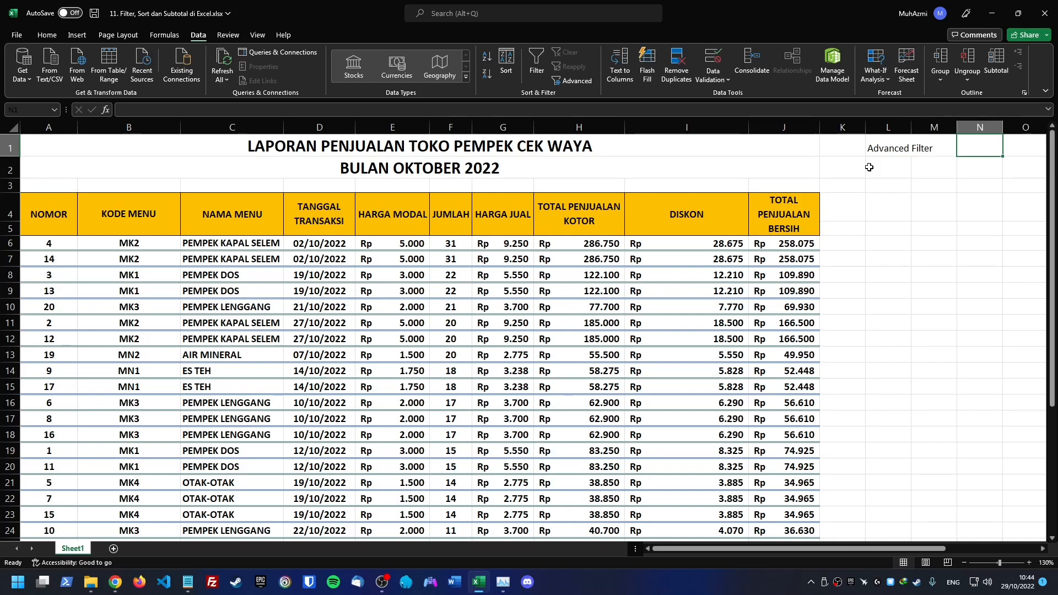
text(Koe Me)
key(BackSpace)
key(BackSpace)
key(BackSpace)
key(BackSpace)
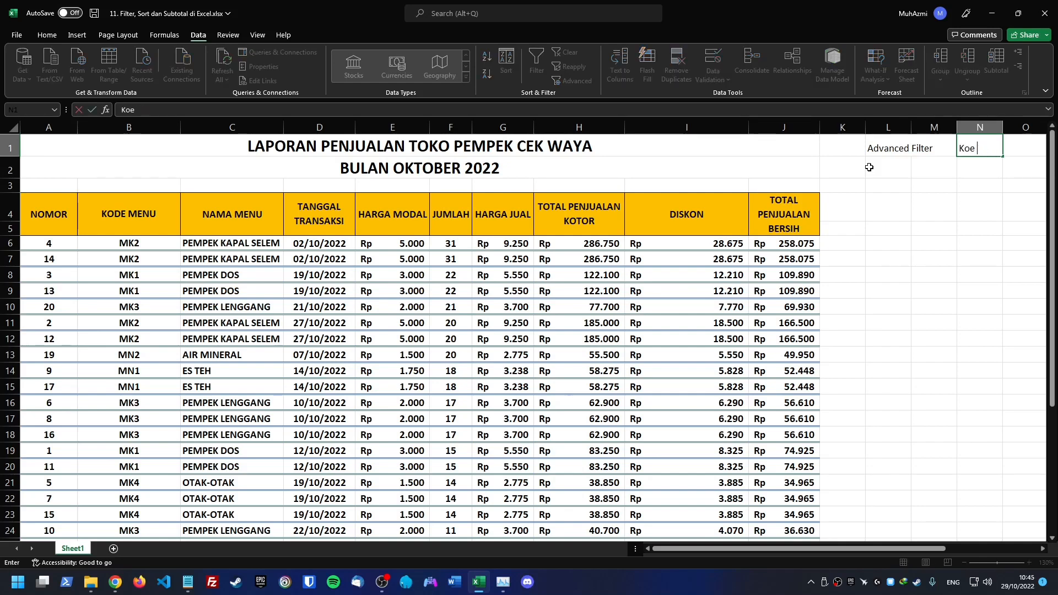
text(de Menu)
key(Tab)
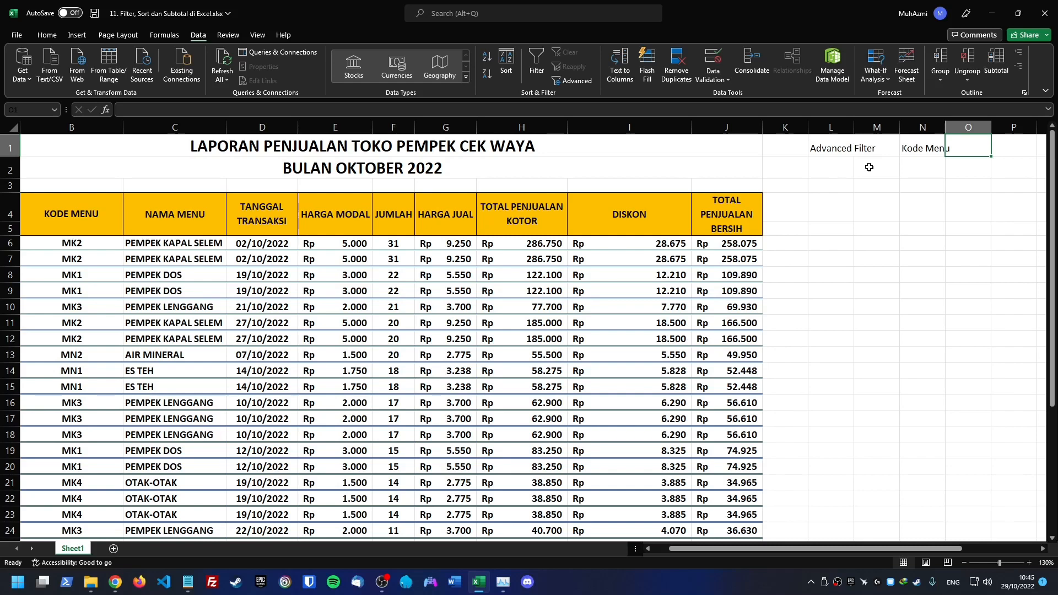
Enter the criteria heading "Jumlah" in cell O1 and fit column N's width to its contents.
text(Jumlah)
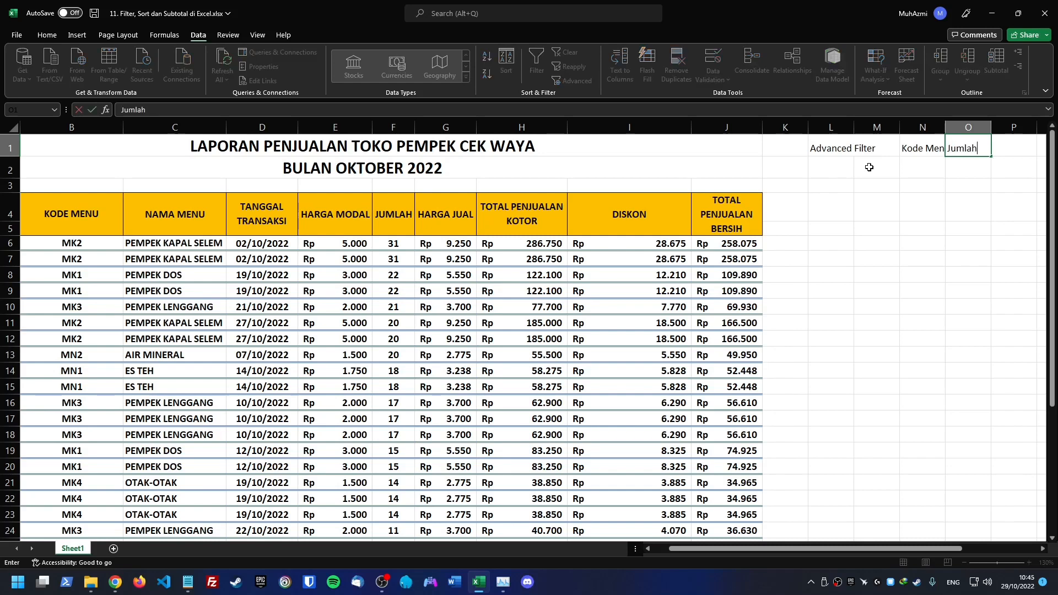
key(Return)
key(Up)
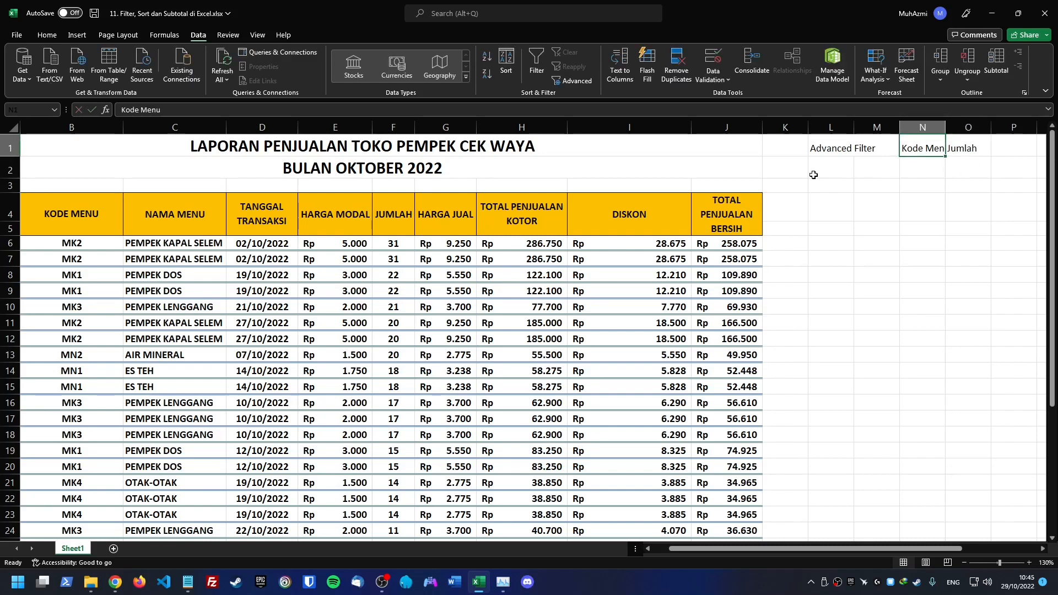
double_click(946, 124)
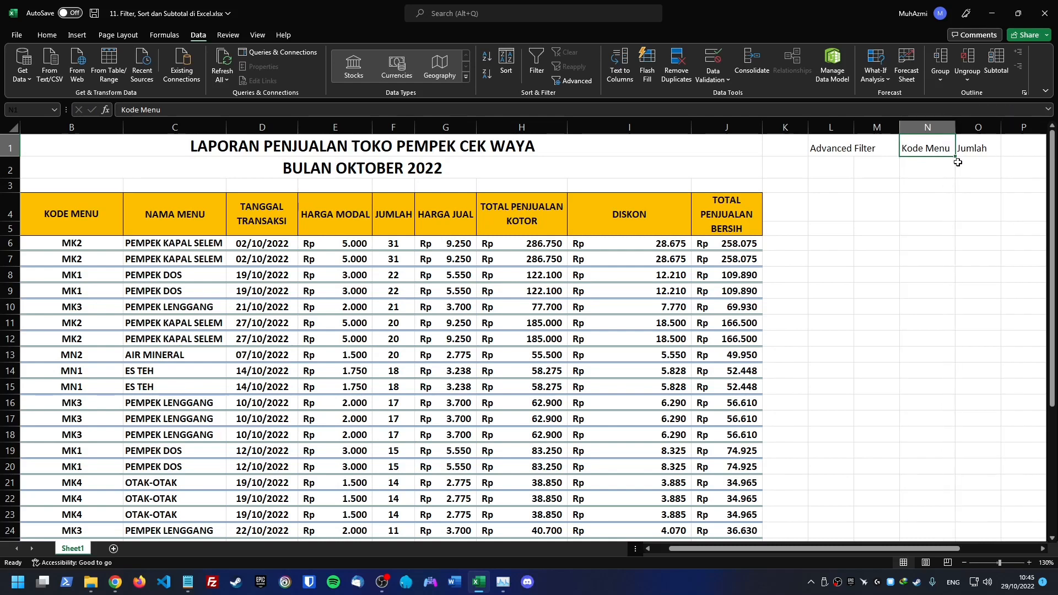
Enter the filter criteria MK1 under Kode Menu in N2 and >20 under Jumlah in O2.
click(933, 170)
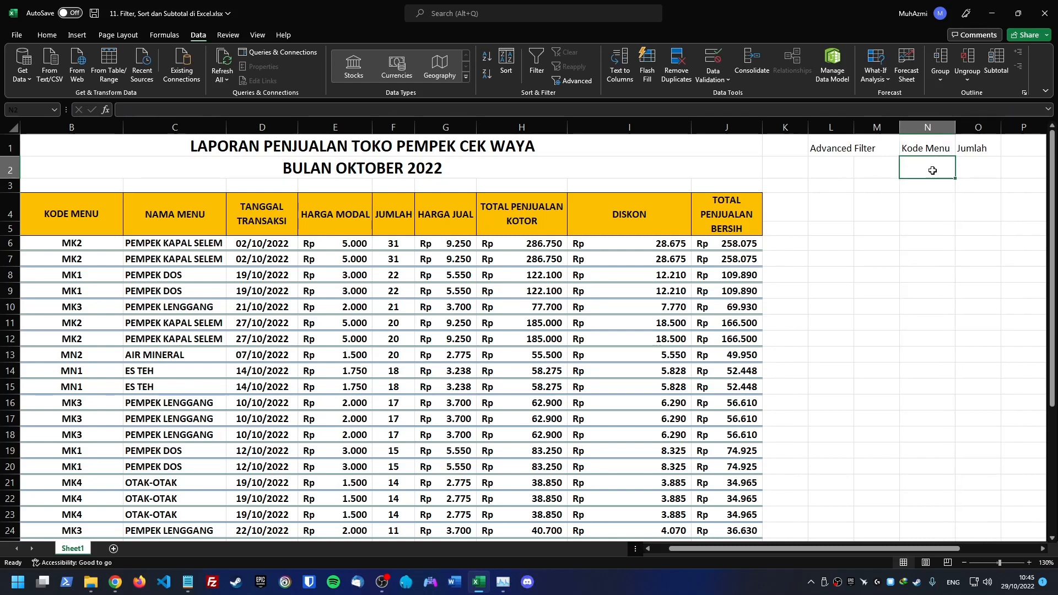
text(MK1)
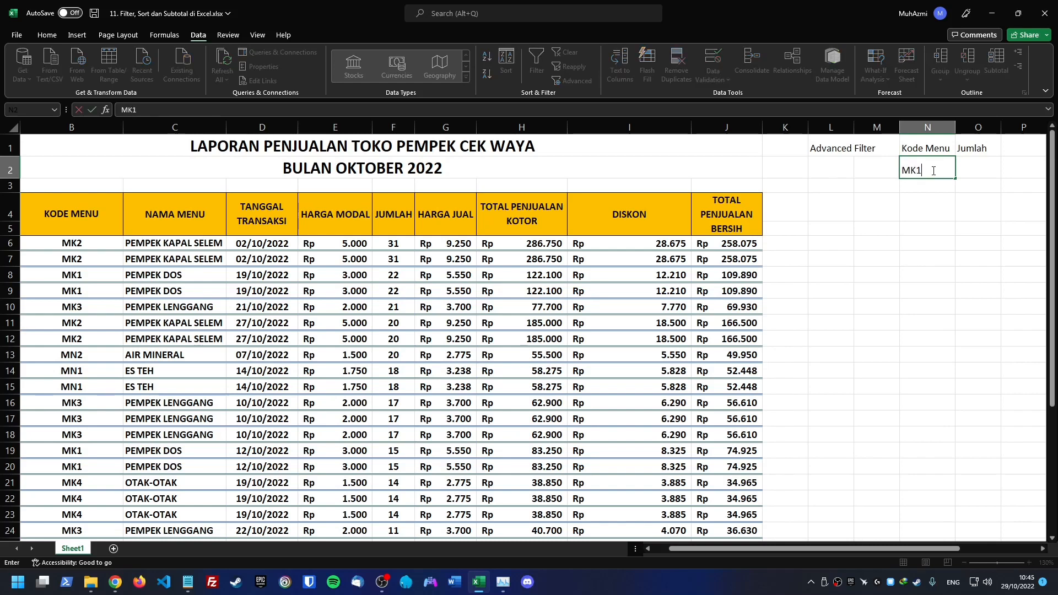
key(Tab)
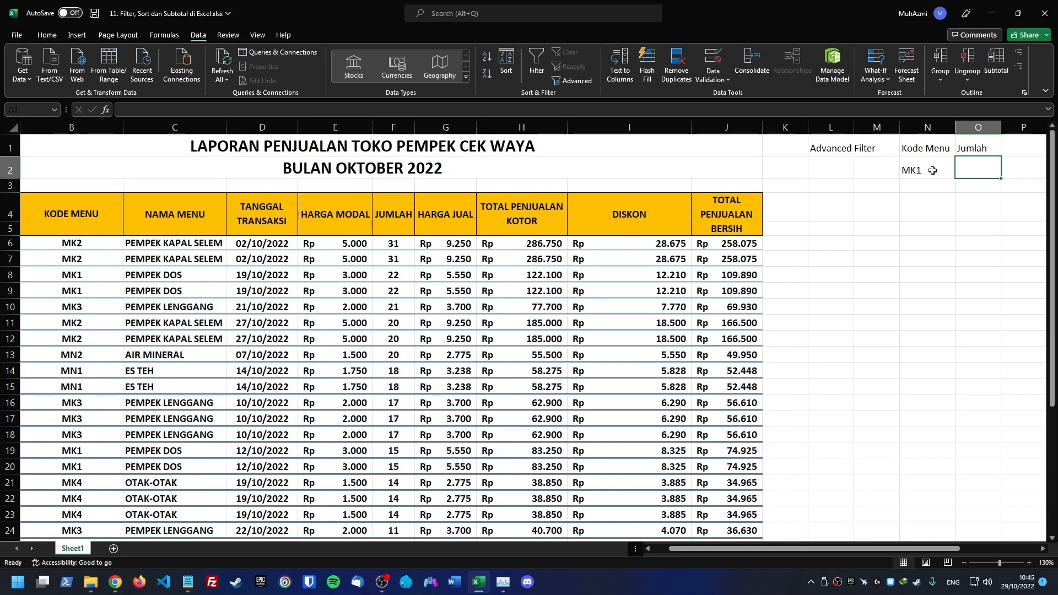
text(>20)
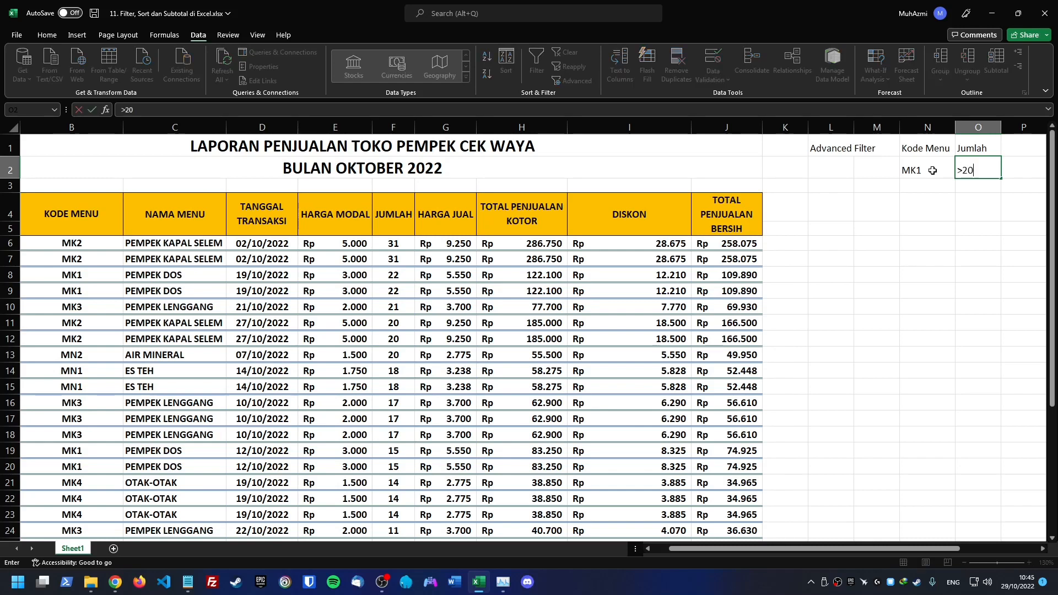
click(933, 170)
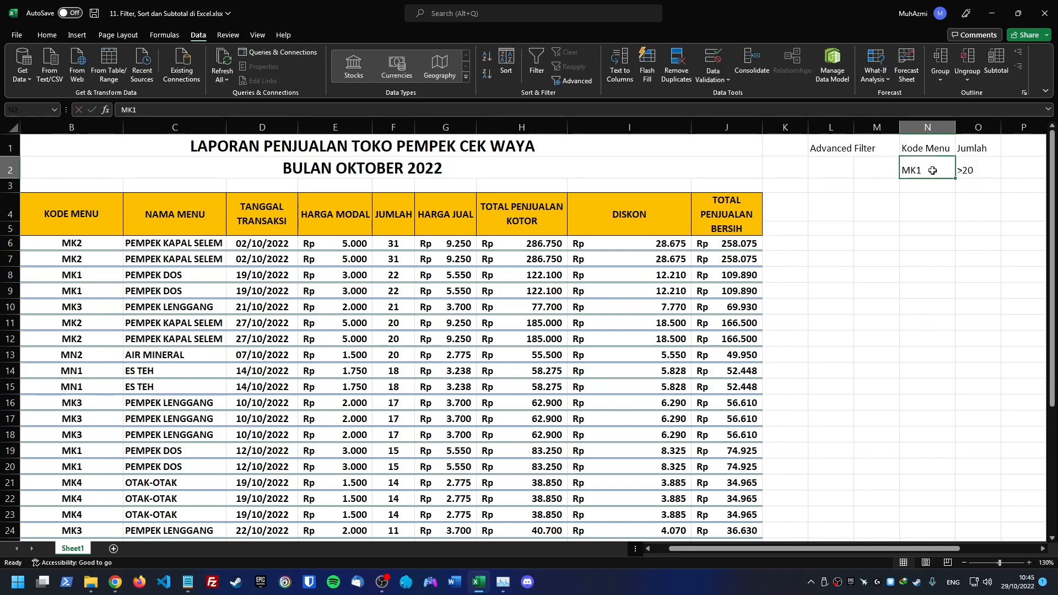
Turn on the filter for the sales table in A4:J25, excluding the grand total row.
click(457, 275)
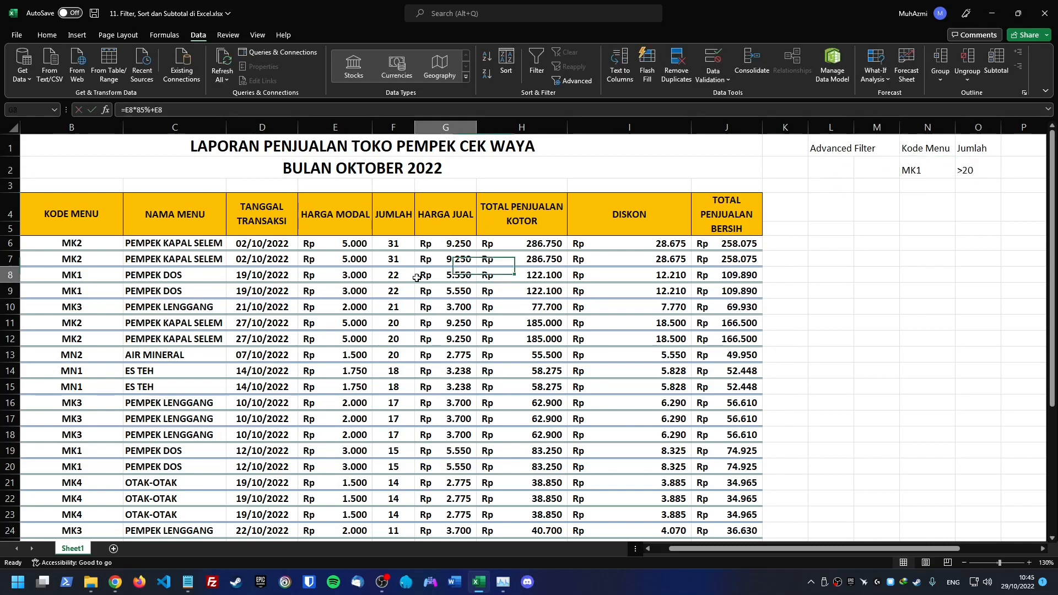
click(648, 548)
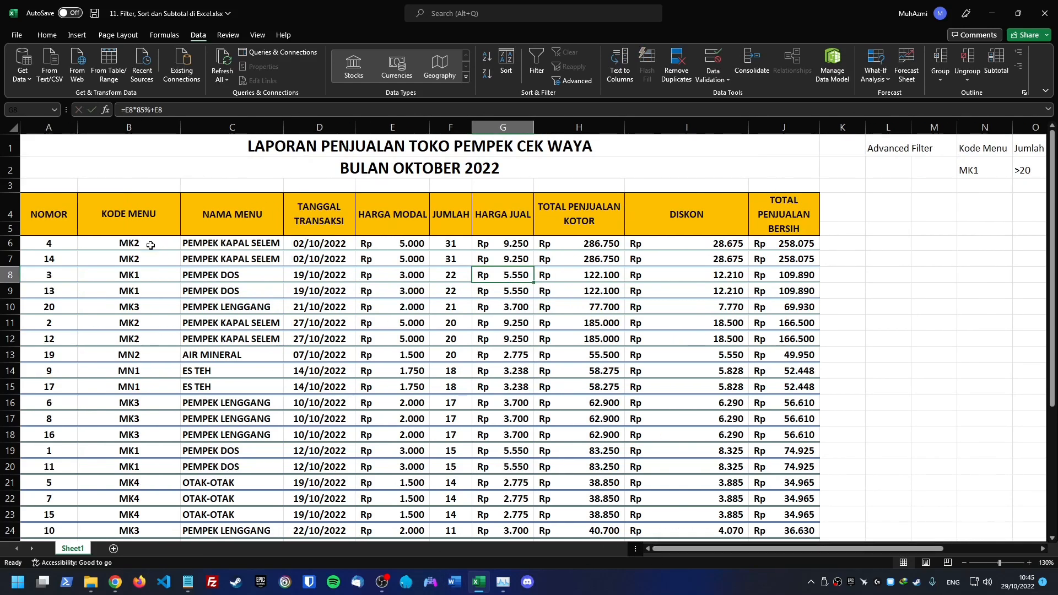
drag(69, 212, 785, 499)
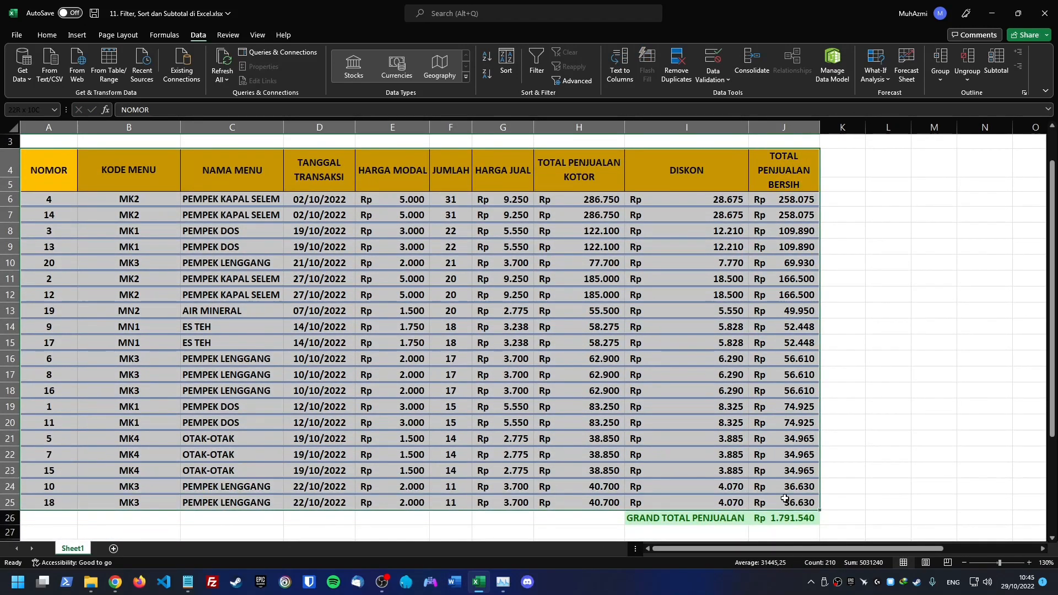
key(ctrl+shift+l)
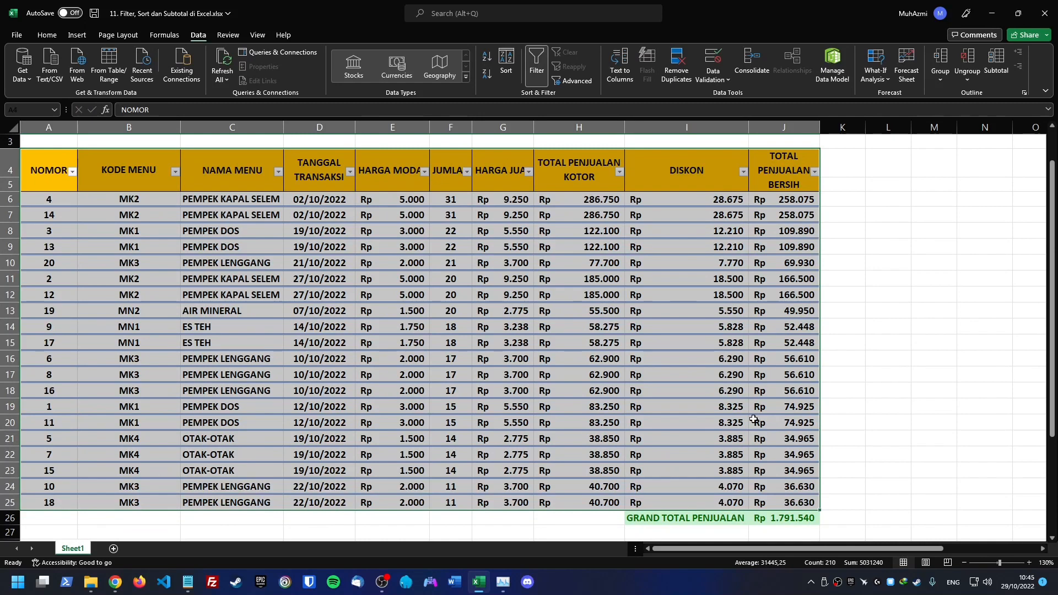
Sort the sales table by Kode Menu from A to Z.
click(120, 228)
scroll(105, 168, up, 1)
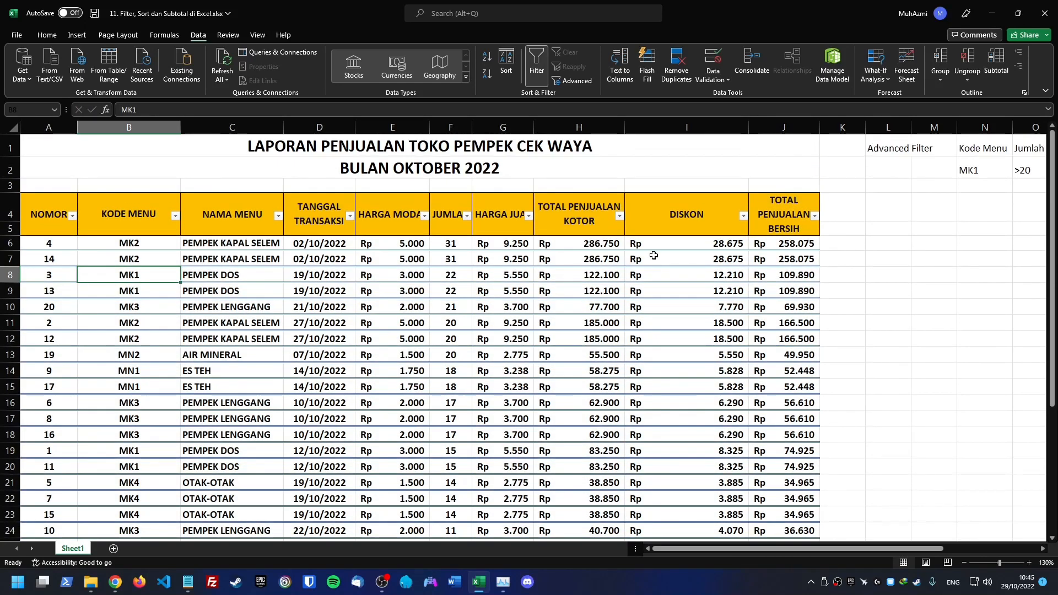
click(176, 216)
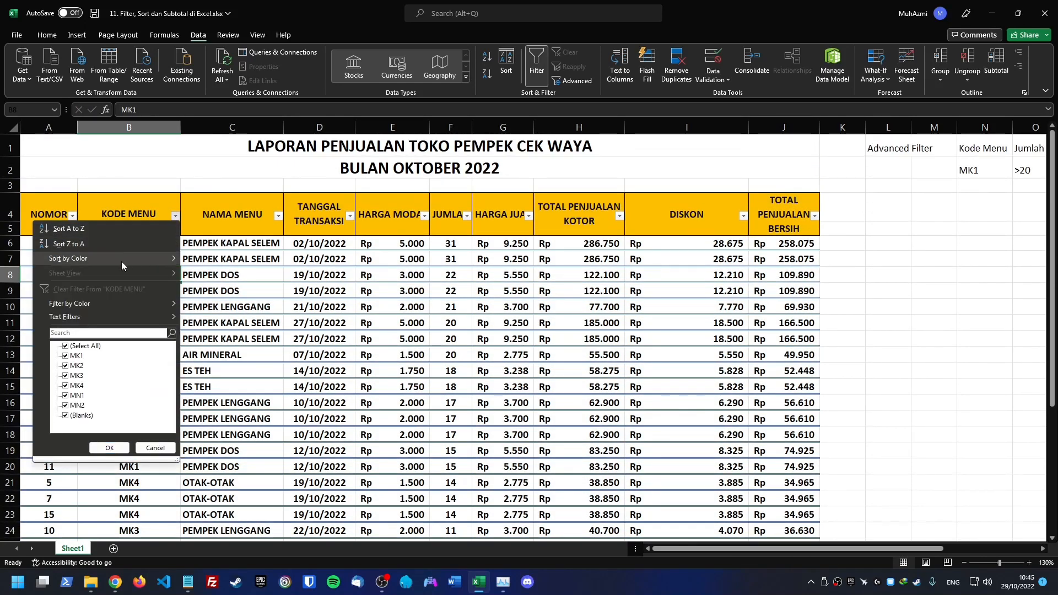
click(138, 233)
Compare the Jumlah values of the MK1 rows with the >20 criterion in O2.
drag(131, 243, 451, 290)
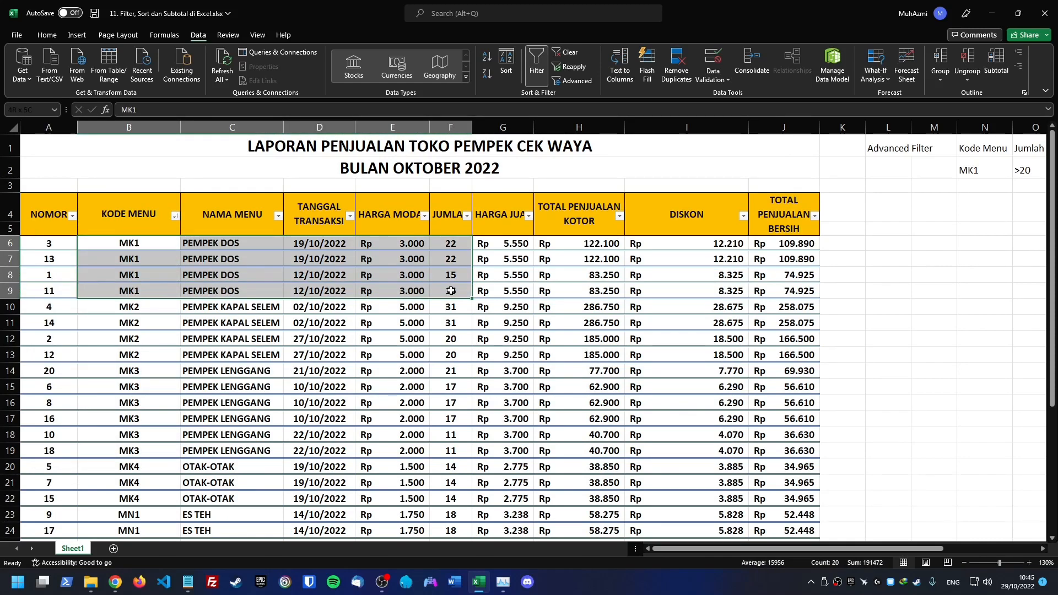
click(1018, 172)
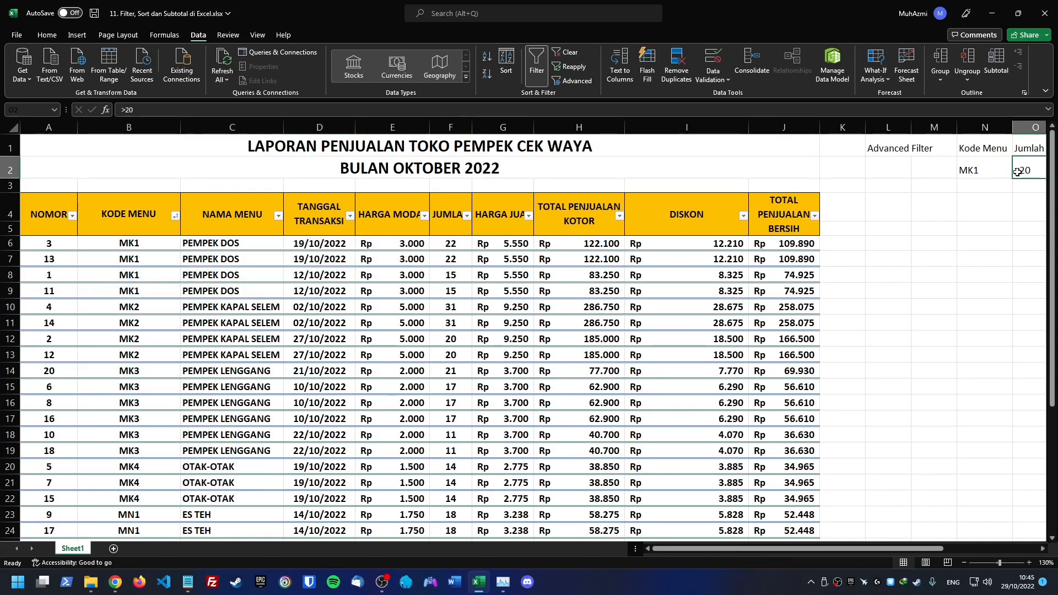
drag(450, 276, 136, 292)
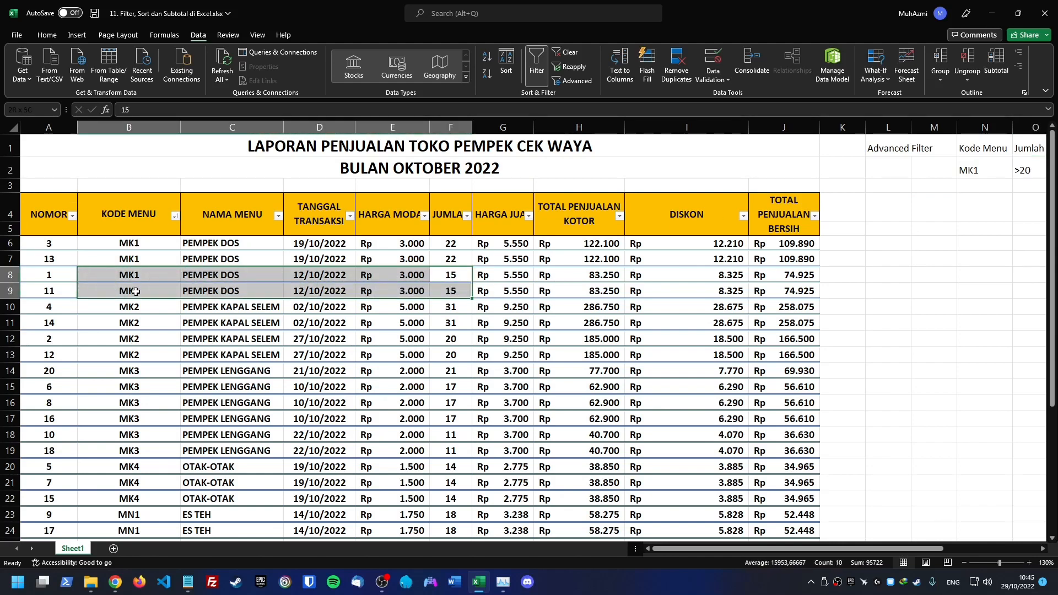
click(946, 215)
click(981, 195)
Start an Advanced Filter from cell L4 and set it to copy the results to another location.
click(881, 205)
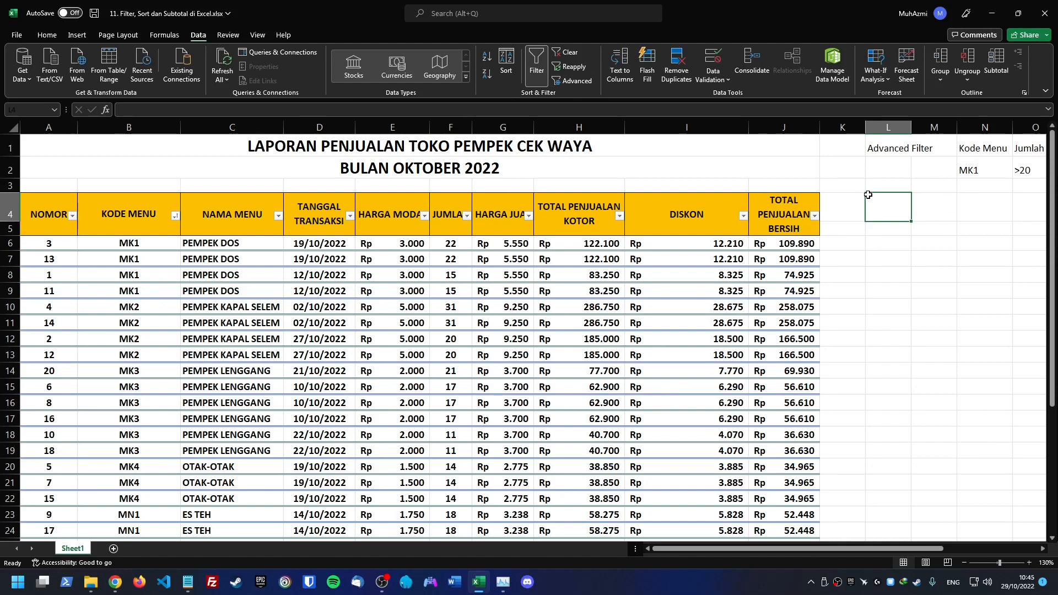
click(576, 81)
click(709, 366)
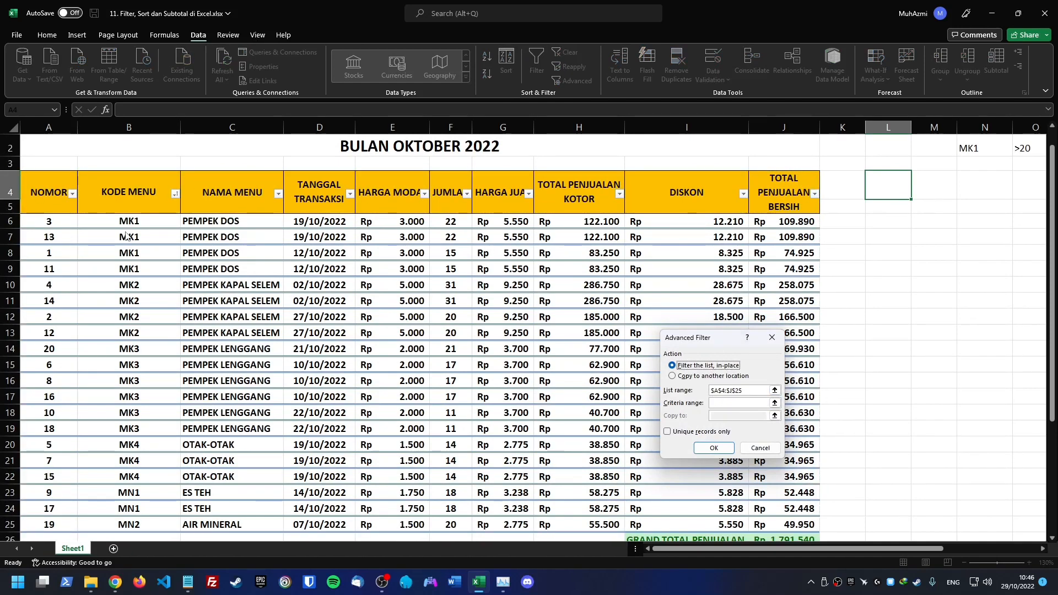
click(711, 377)
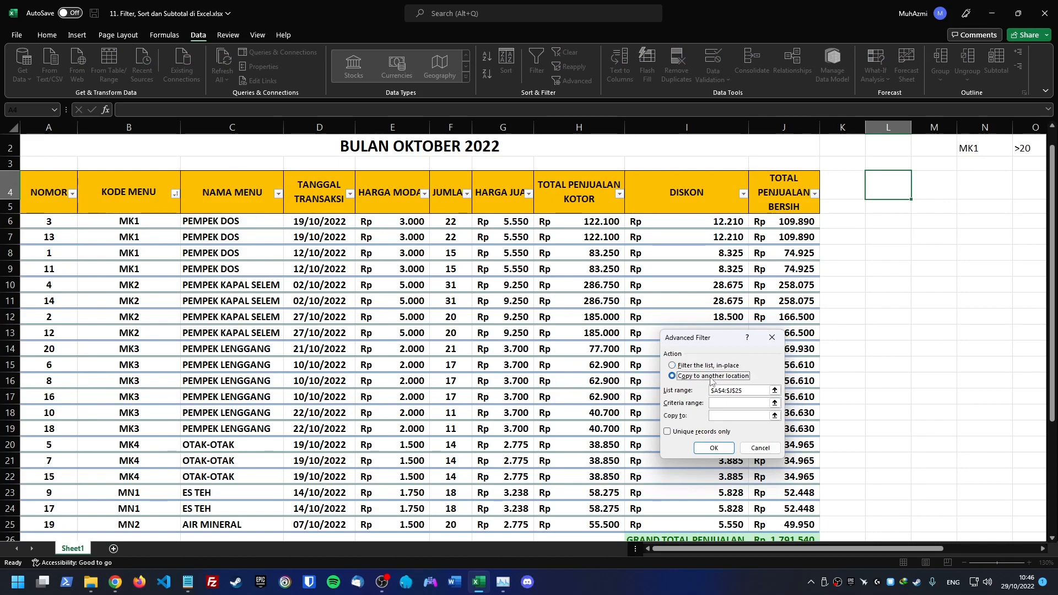
Re-enter the Advanced Filter list range as A4:J25 on Sheet1, covering the table from Nomor to Total Penjualan Bersih.
click(761, 391)
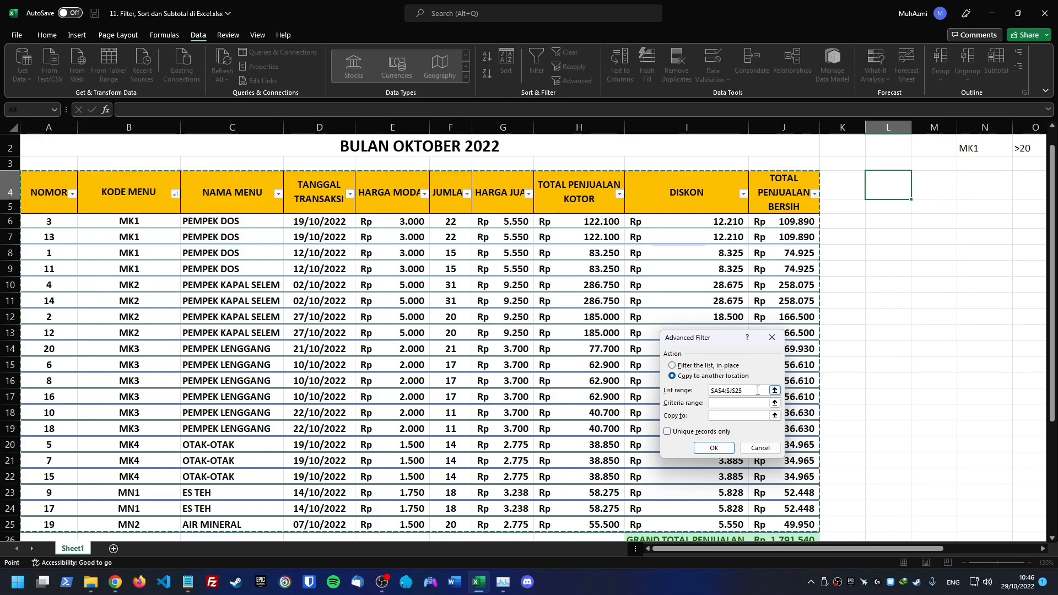
key(ctrl+a)
click(761, 390)
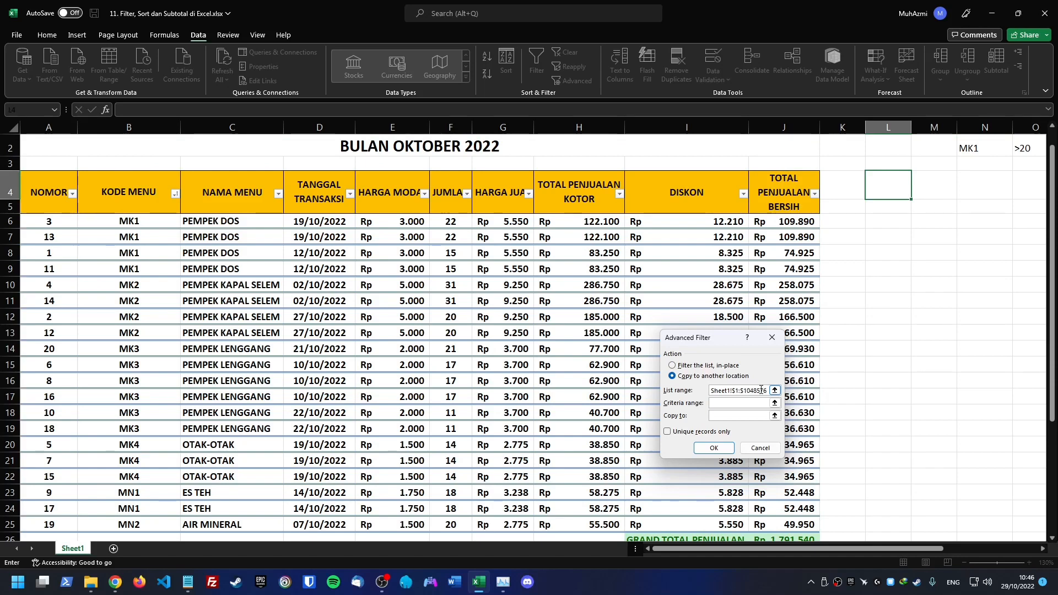
key(BackSpace)
key(BackSpace)
key(BackSpace)
key(BackSpace)
key(BackSpace)
key(BackSpace)
key(BackSpace)
key(BackSpace)
key(BackSpace)
key(BackSpace)
key(BackSpace)
drag(41, 195, 786, 506)
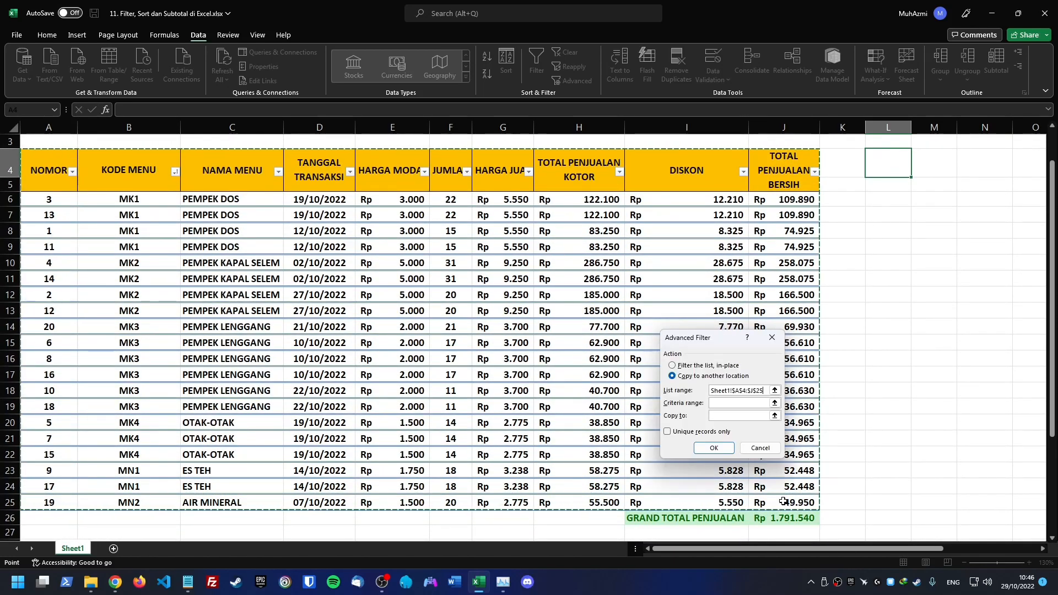
scroll(786, 500, up, 1)
Set the Advanced Filter criteria range to N1:O2, covering the Kode Menu and Jumlah headings and their conditions.
click(750, 404)
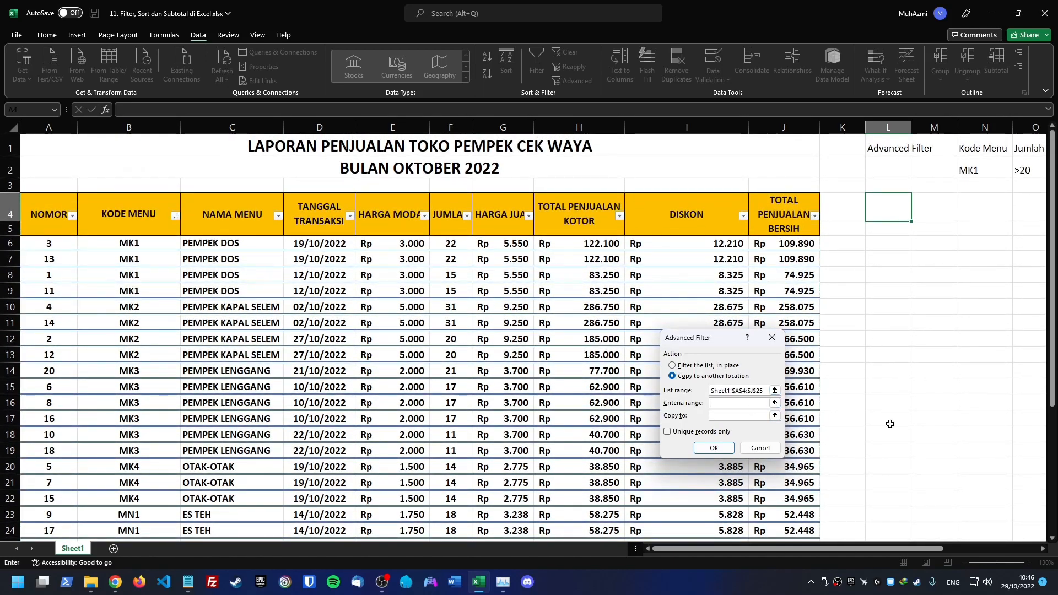
drag(852, 549, 923, 549)
drag(726, 148, 783, 172)
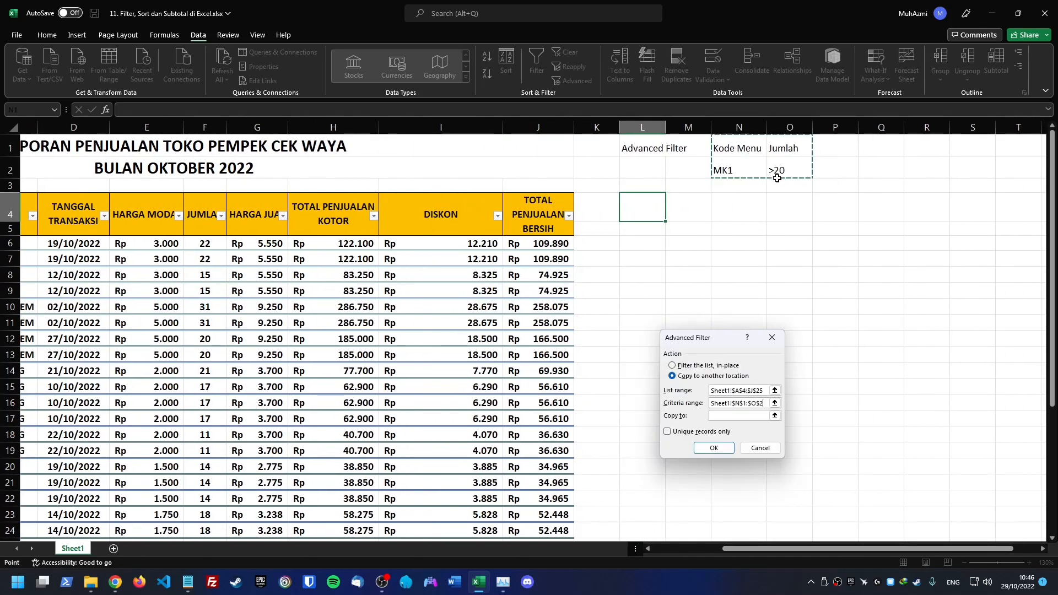
Set L4 as the copy destination and run the Advanced Filter.
click(745, 417)
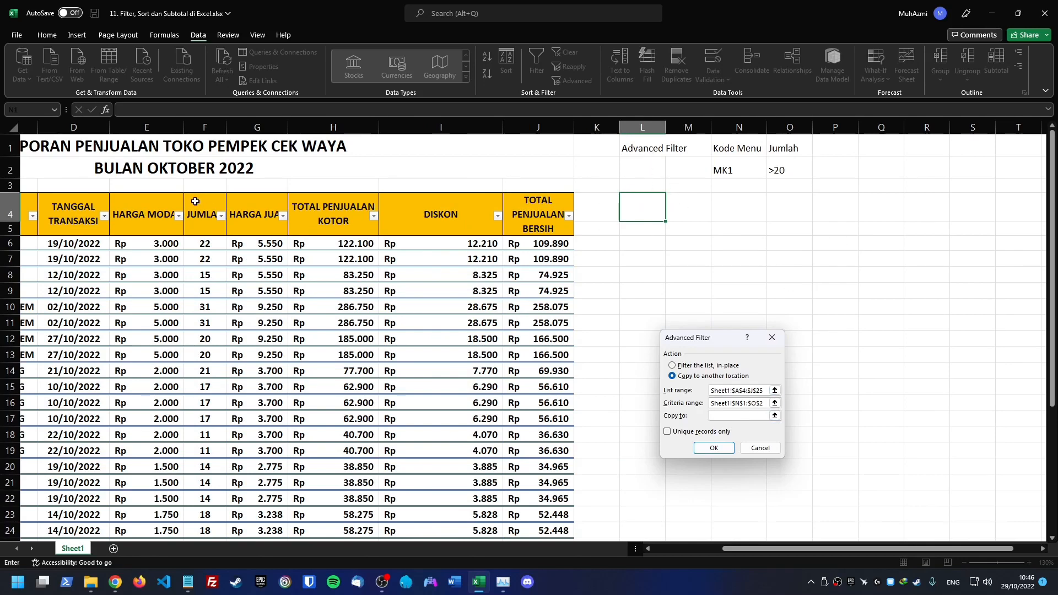
click(647, 212)
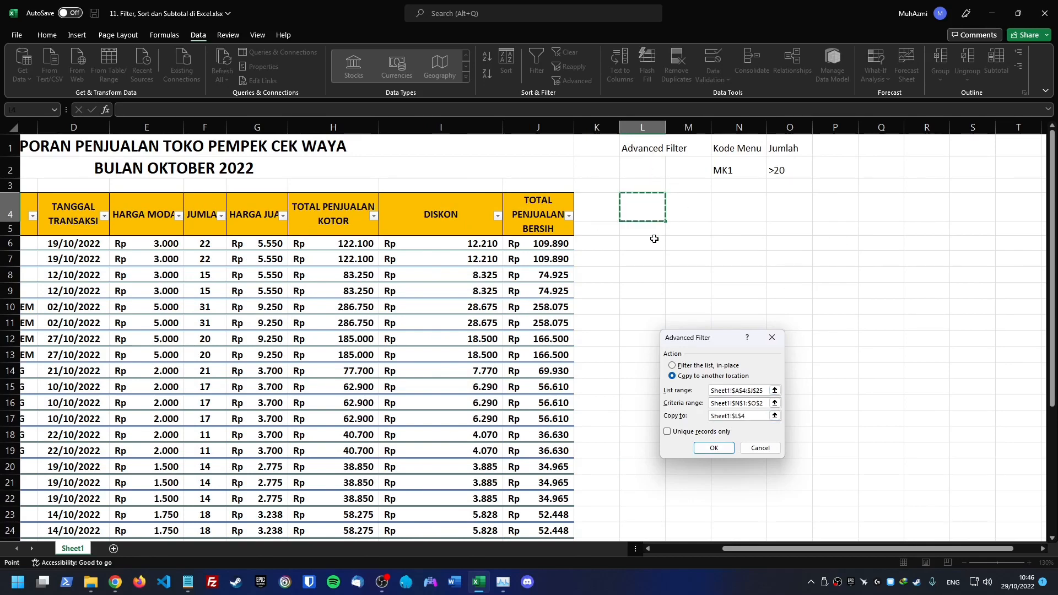
click(714, 448)
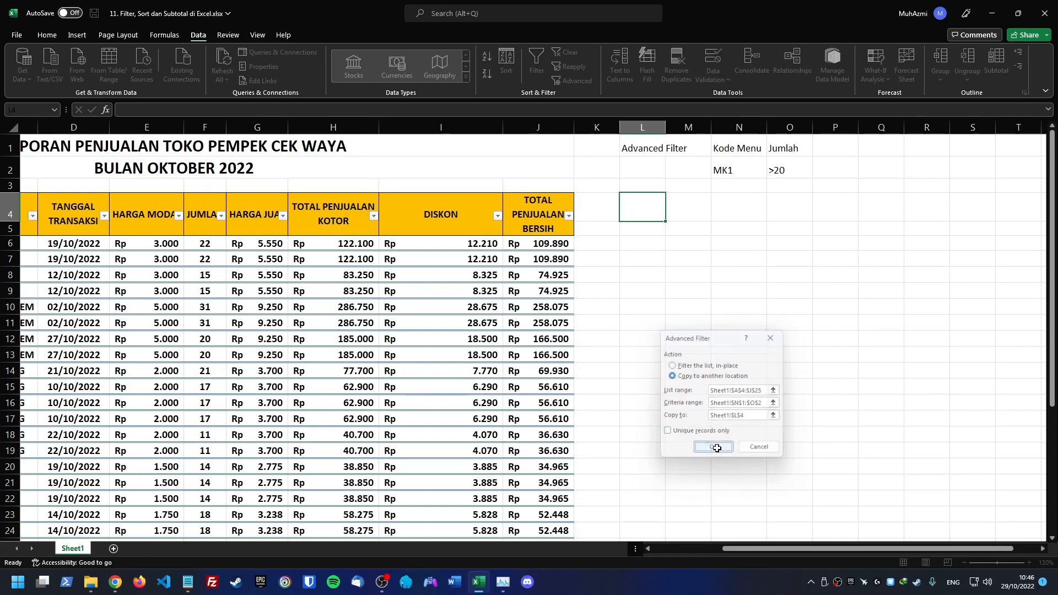
Compare the extracted rows under L4 with the Jumlah values of the MK1 rows in the source table.
click(725, 228)
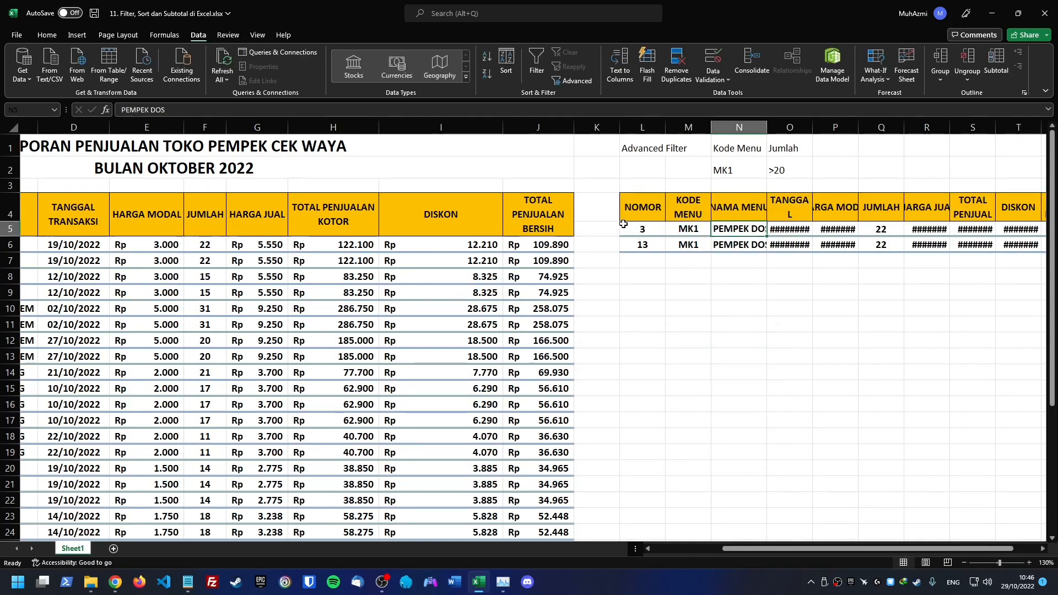
click(643, 228)
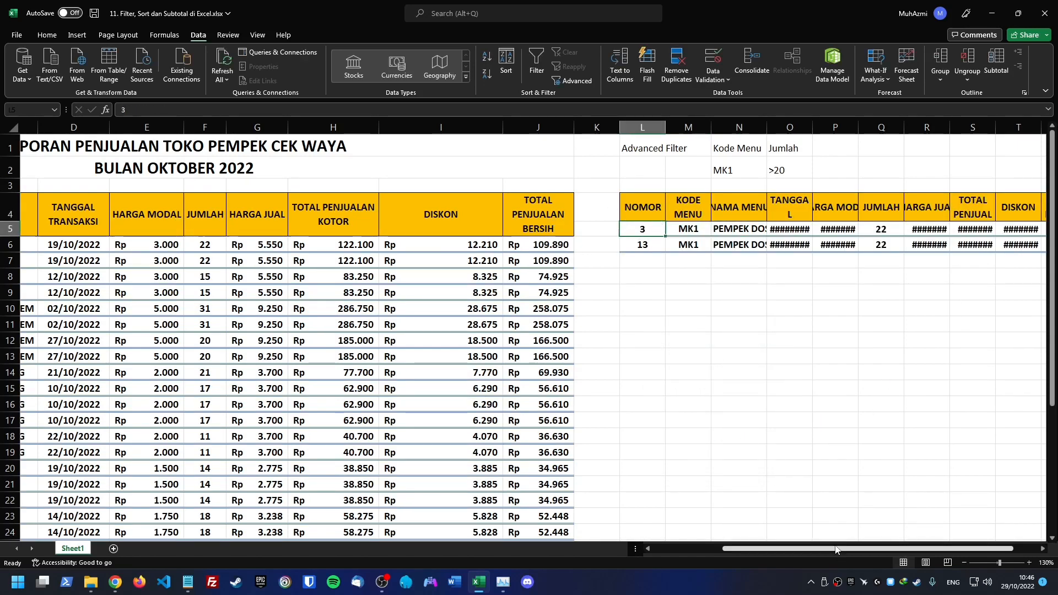
drag(833, 549, 762, 548)
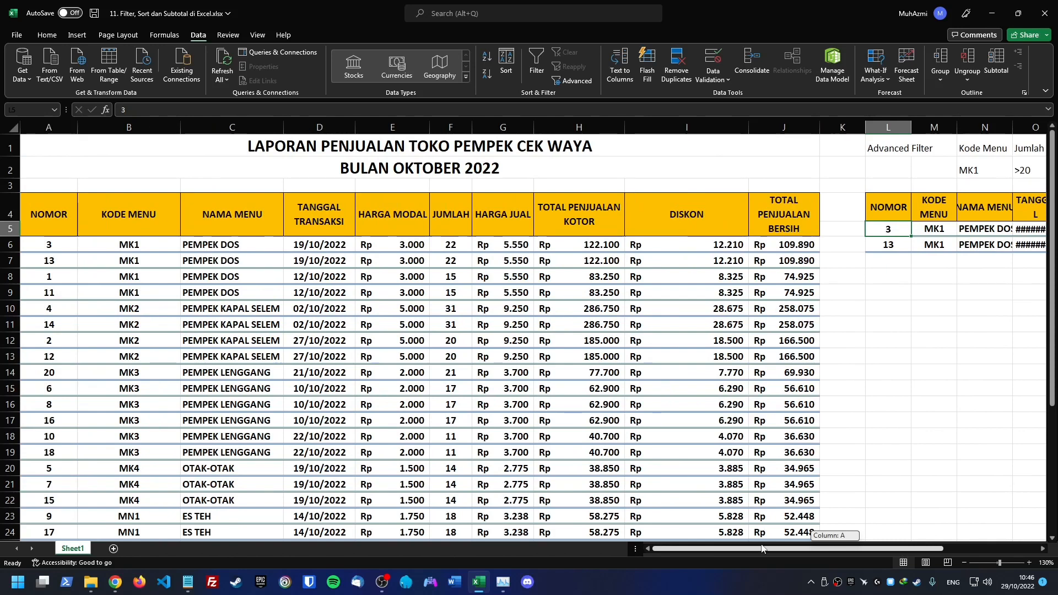
drag(451, 244, 454, 258)
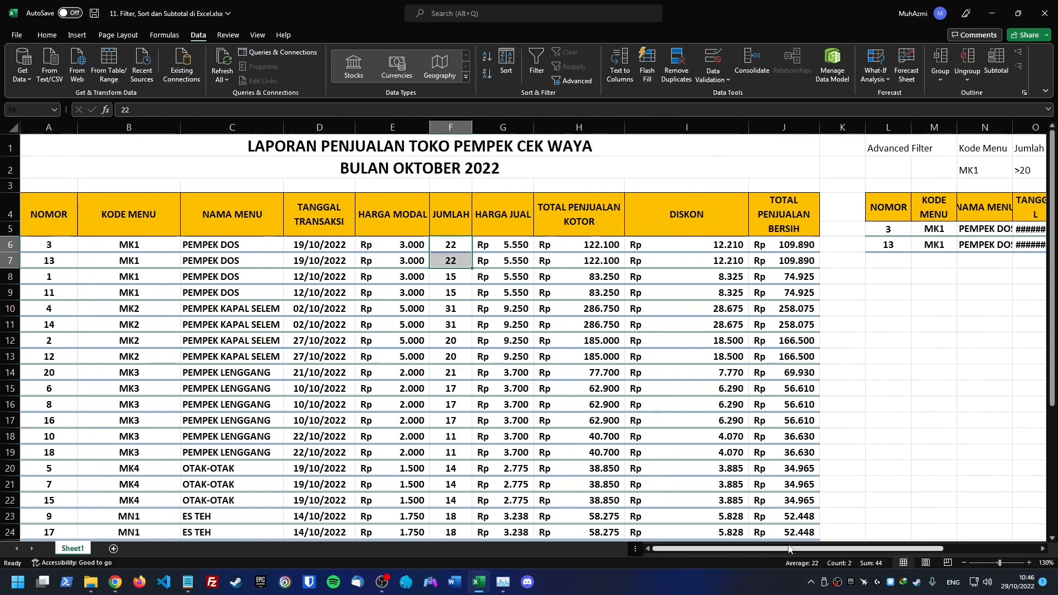
drag(788, 548, 874, 549)
click(779, 149)
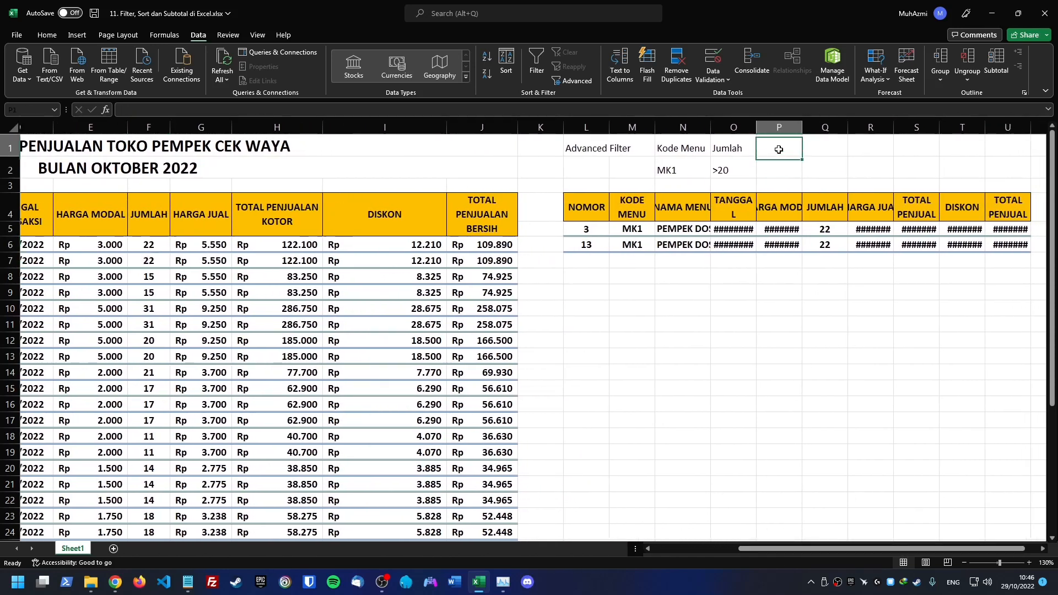
click(795, 165)
click(812, 151)
click(821, 173)
click(856, 154)
click(872, 183)
click(897, 150)
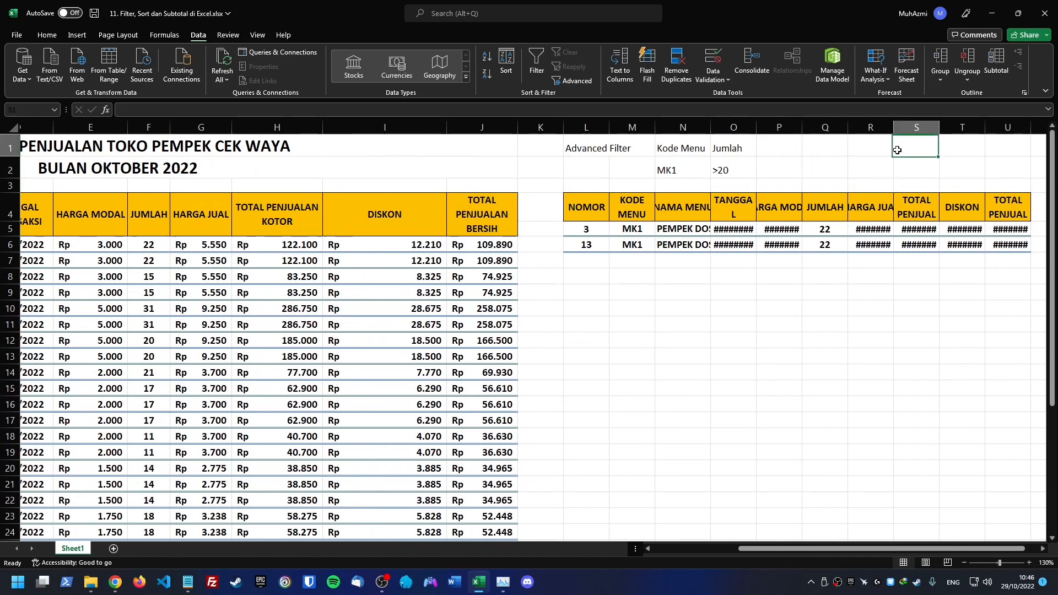
click(913, 173)
click(765, 154)
click(769, 168)
click(830, 172)
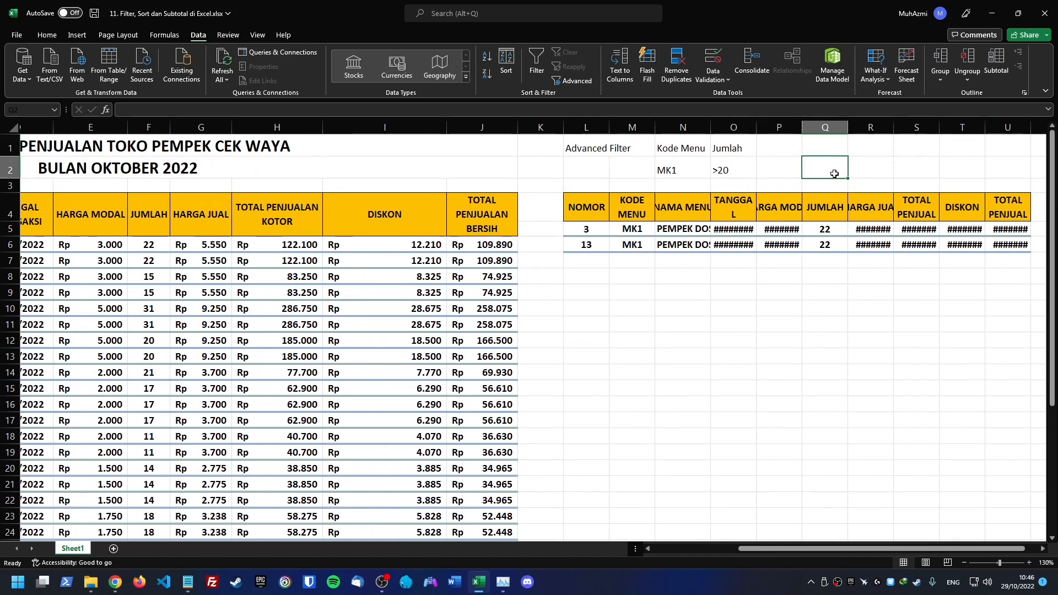
click(863, 154)
click(842, 173)
click(871, 169)
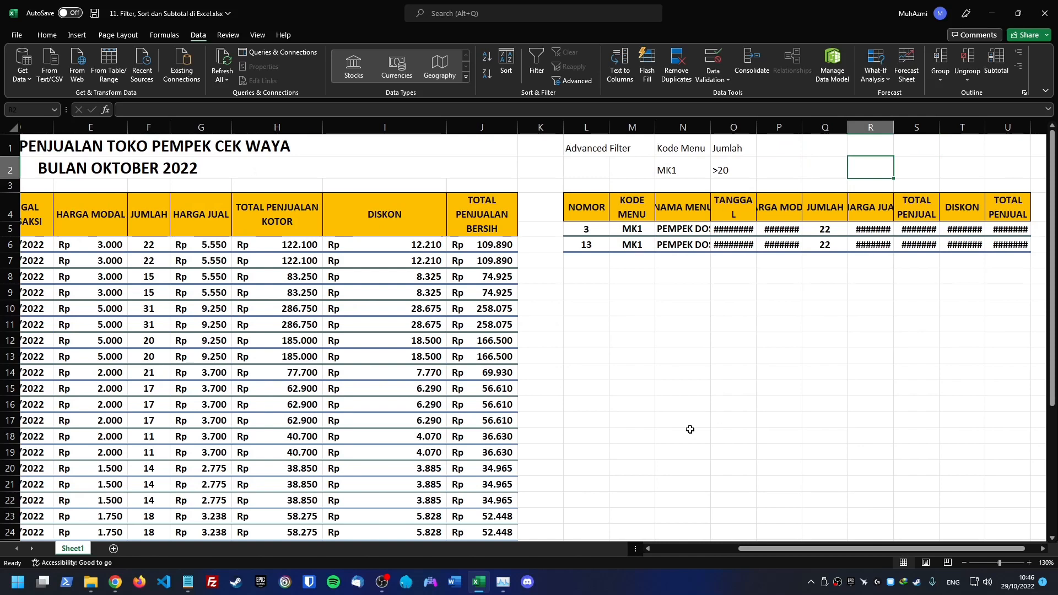
Reapply the filter buttons to the source sales table A4:J25.
scroll(690, 429, left, 6)
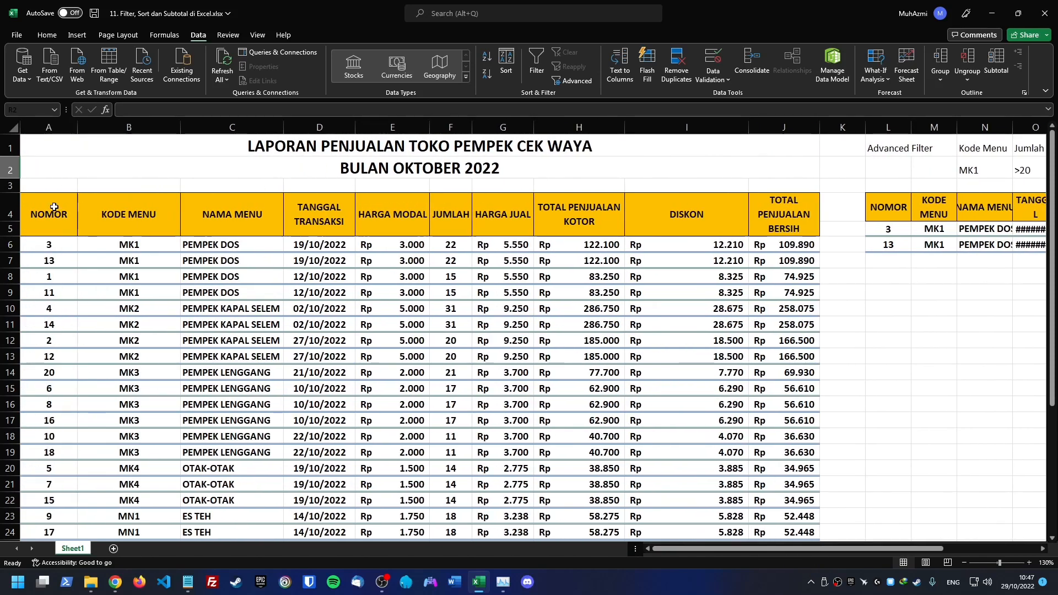
drag(54, 207, 767, 505)
key(ctrl+shift+l)
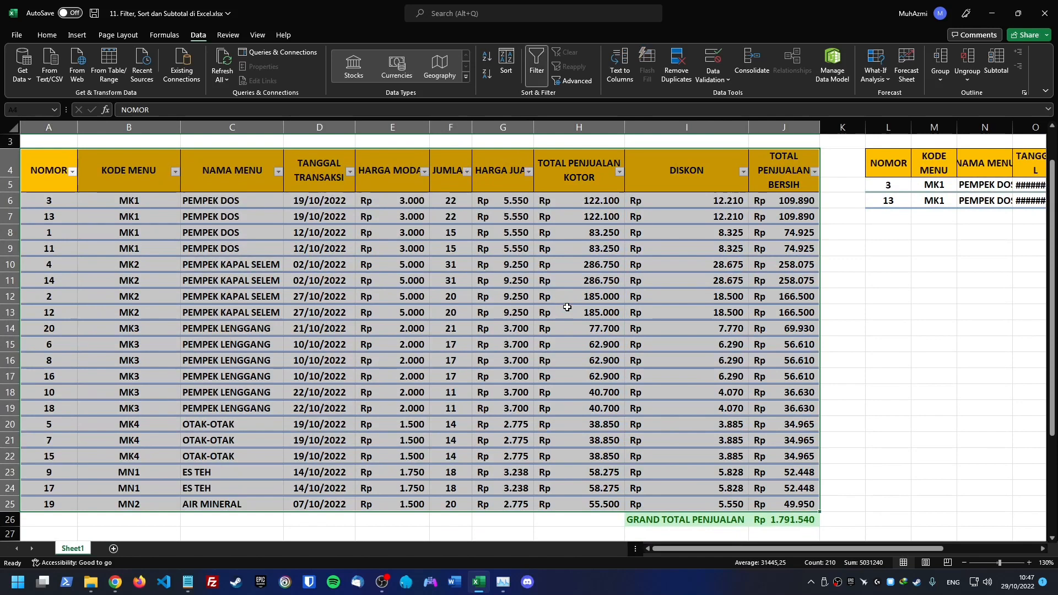
Sort the sales table by Nomor from smallest to largest.
click(55, 215)
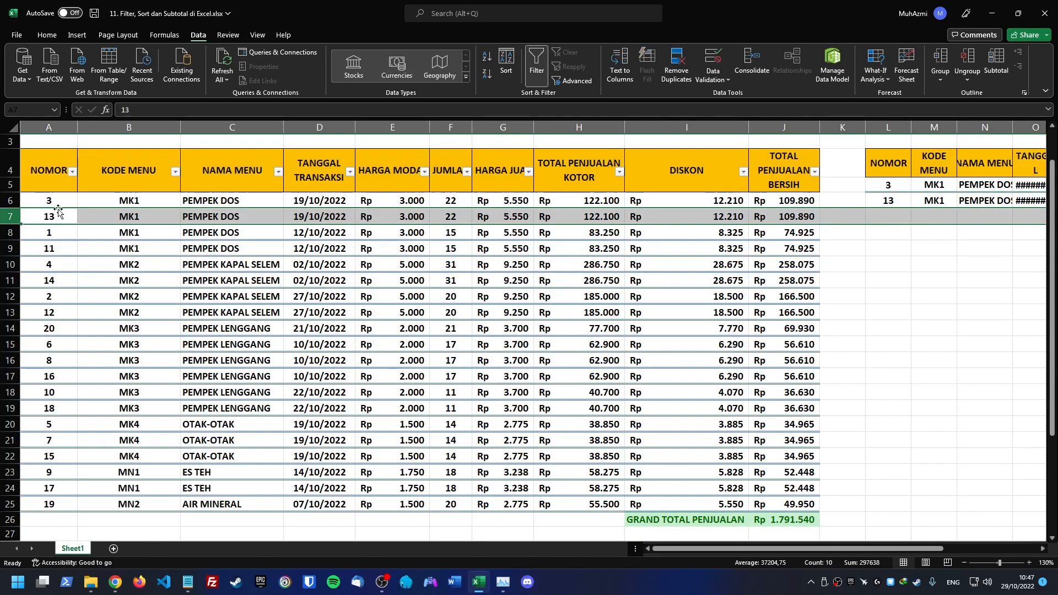
click(140, 171)
click(72, 172)
click(61, 185)
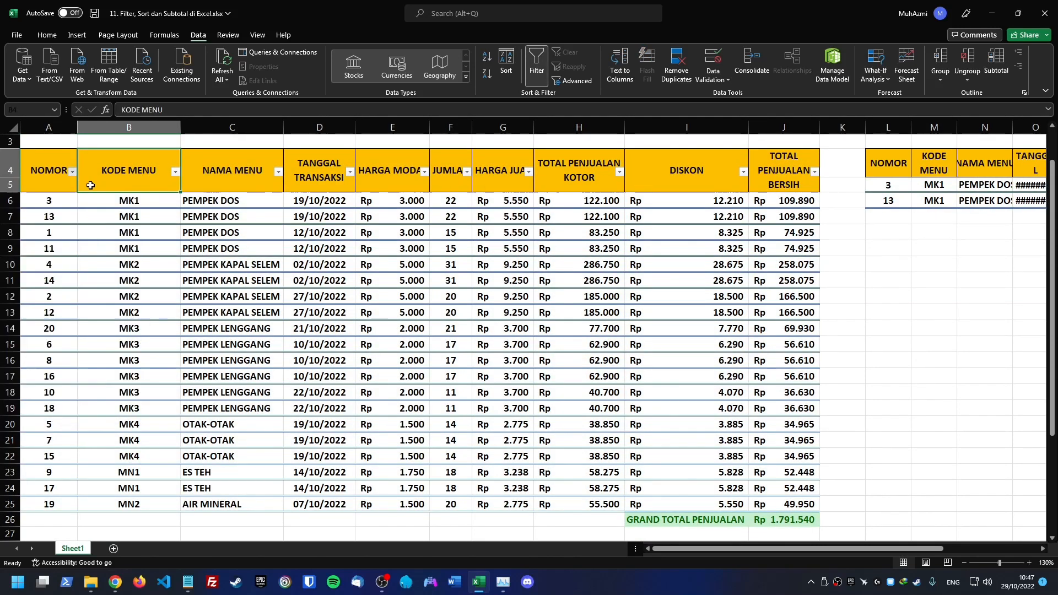
click(507, 236)
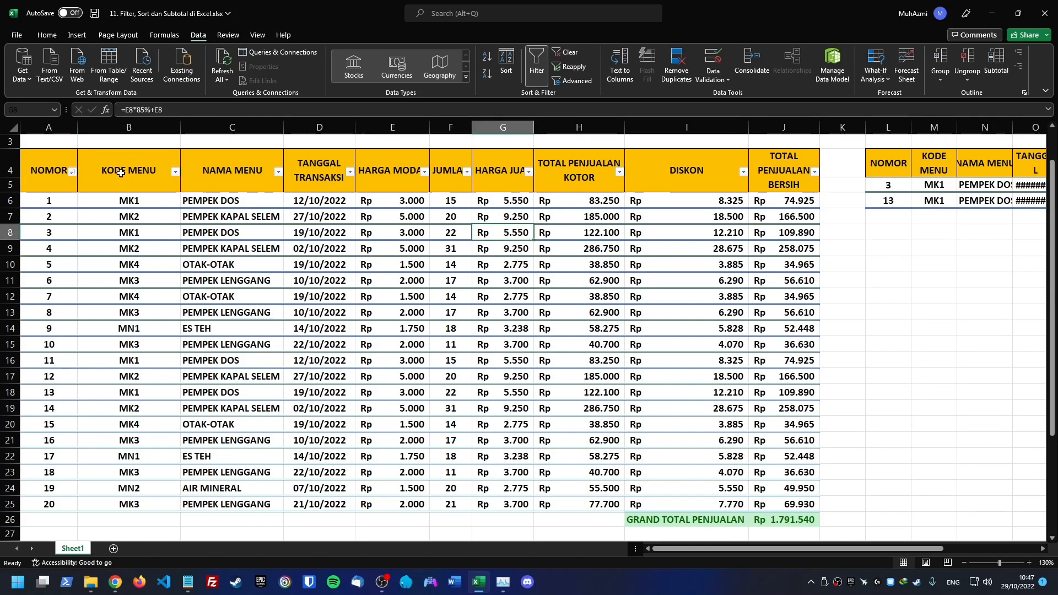
Filter the sales table's Kode Menu column to show only MK1.
click(175, 174)
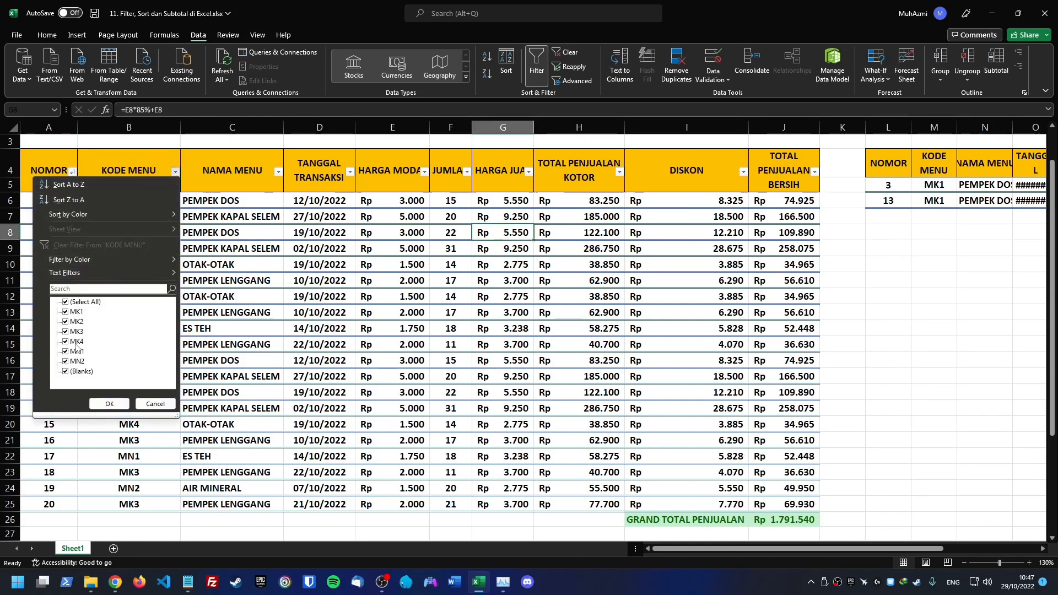
click(65, 302)
click(65, 312)
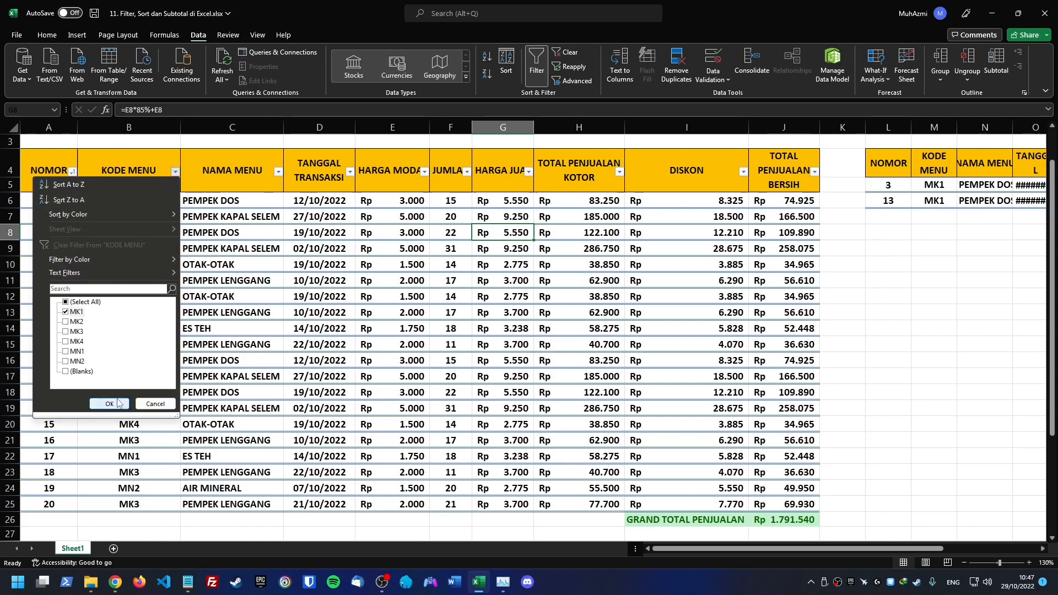
click(110, 404)
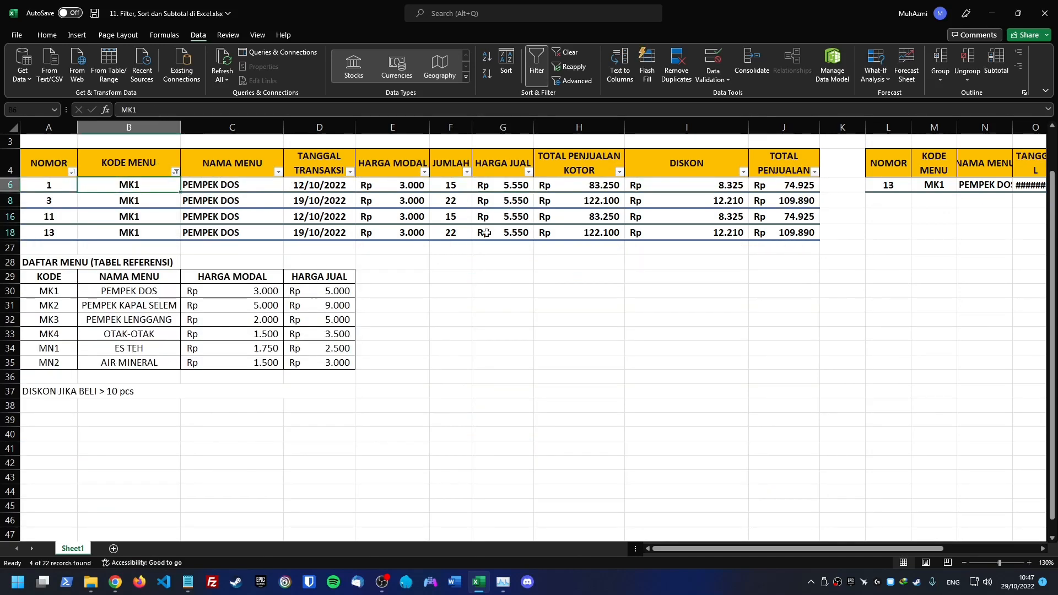
Add a number filter to the Jumlah column for values greater than 20.
click(468, 174)
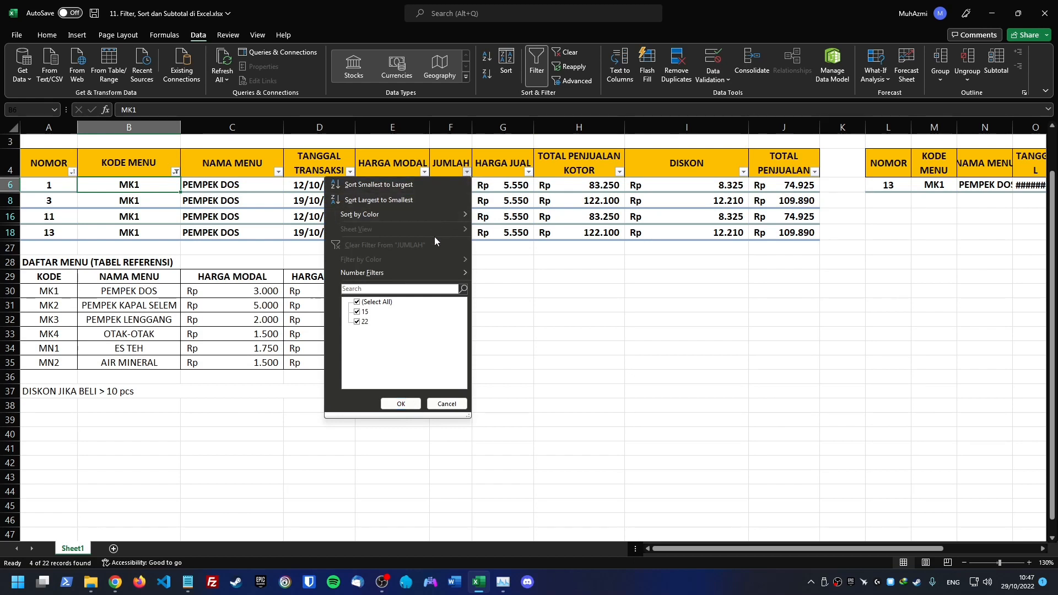
mouse_move(425, 272)
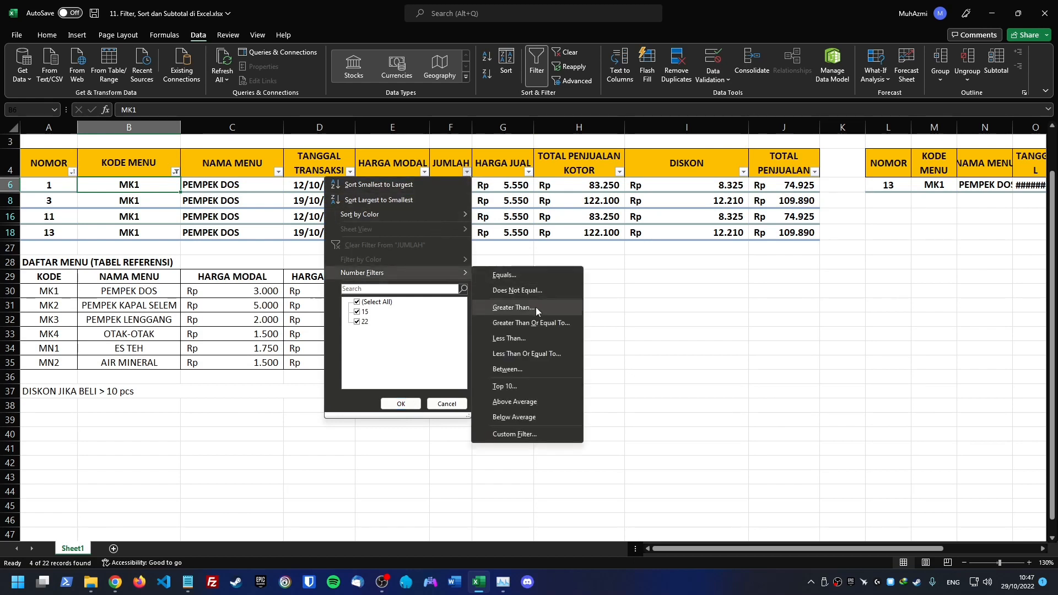
click(555, 307)
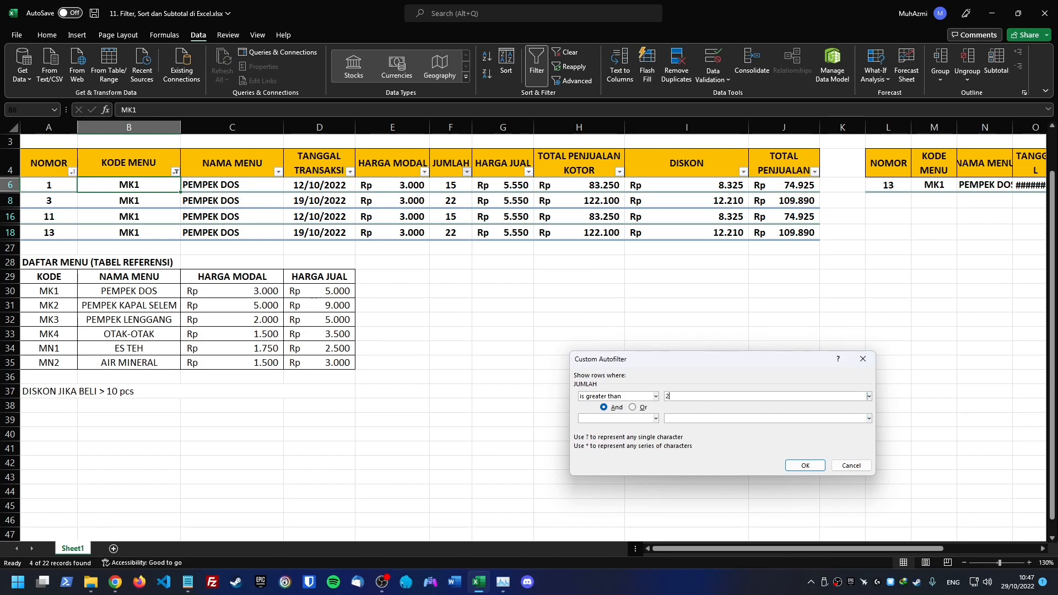
click(818, 464)
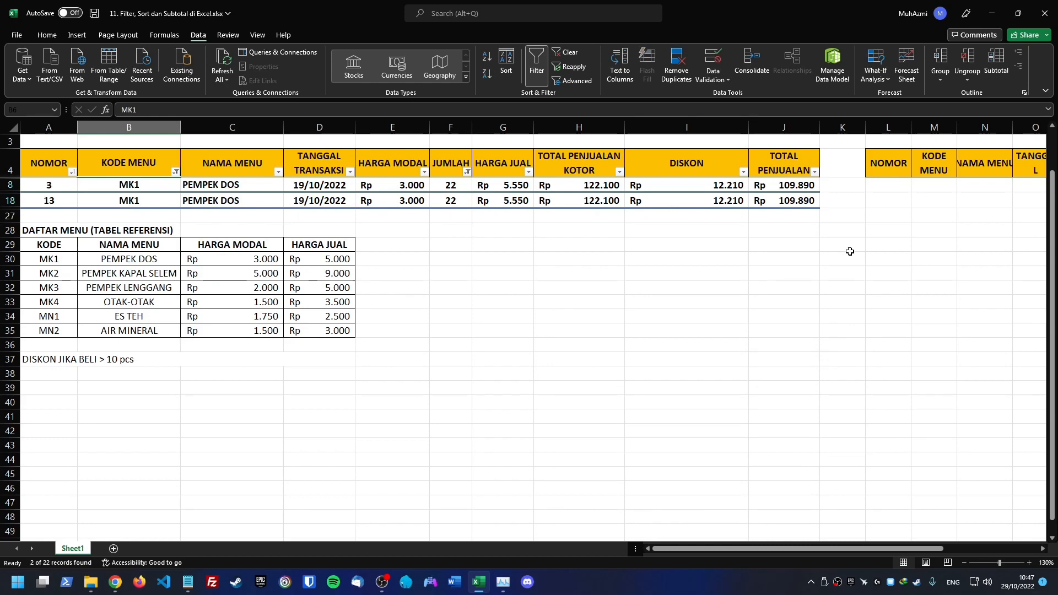
Compare the filtered source table with the Advanced Filter criteria and extract headers beside it.
scroll(899, 254, up, 1)
mouse_move(902, 207)
mouse_down()
mouse_move(1050, 207)
mouse_move(969, 208)
mouse_move(958, 194)
mouse_move(775, 220)
mouse_move(924, 220)
mouse_move(861, 207)
mouse_move(882, 201)
mouse_up()
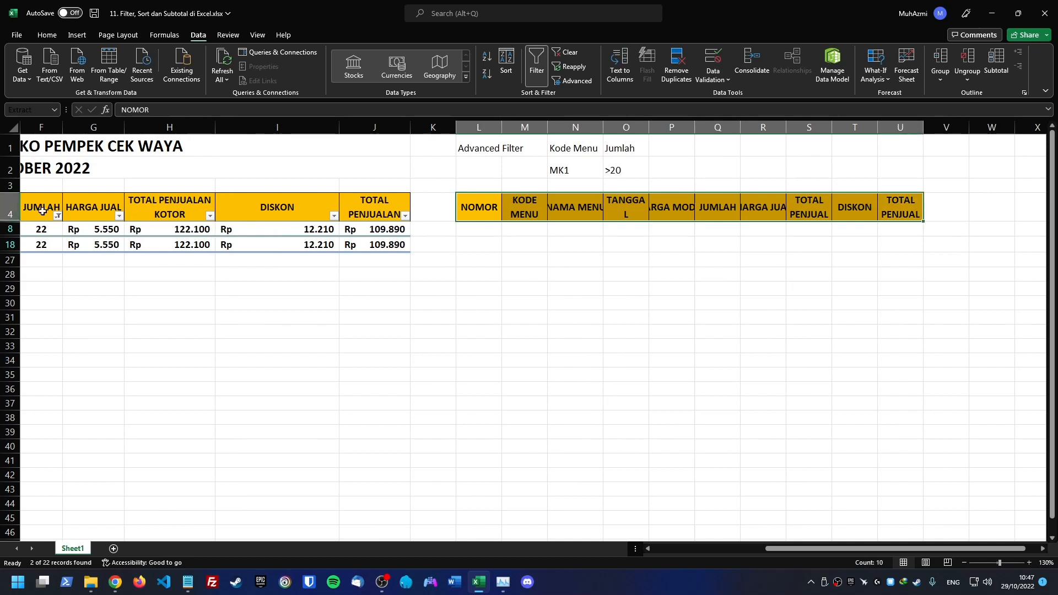
click(709, 549)
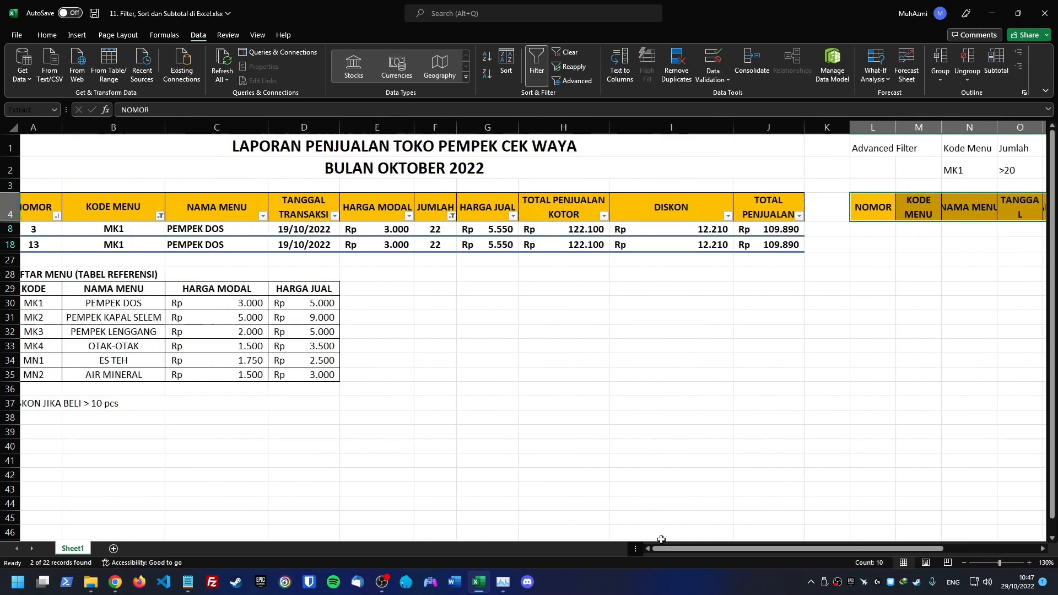
click(576, 272)
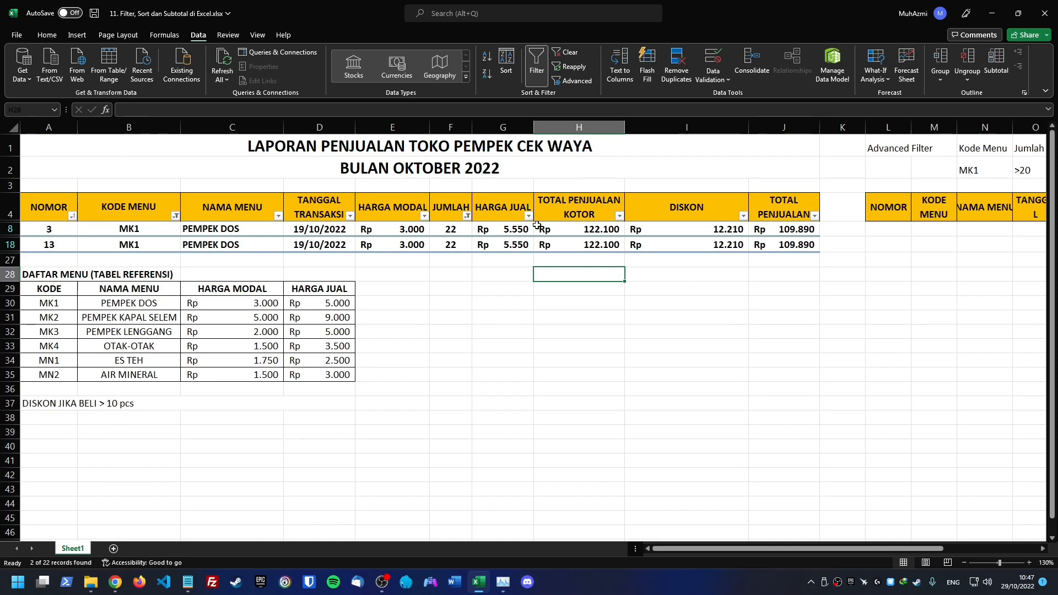
Clear the filters from the Jumlah and Kode Menu columns of the sales table.
click(470, 233)
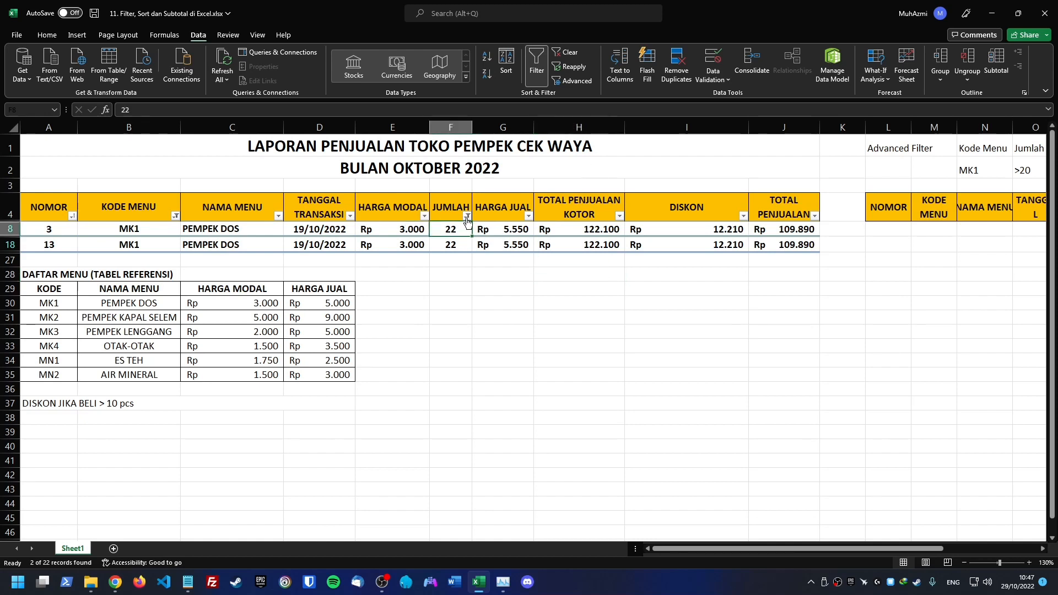
click(467, 217)
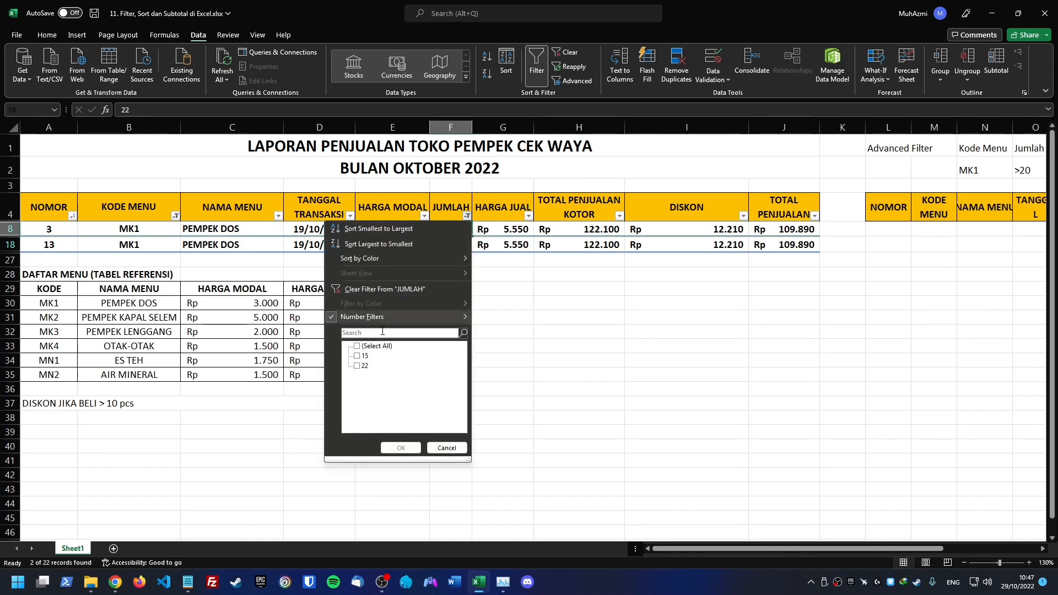
click(423, 287)
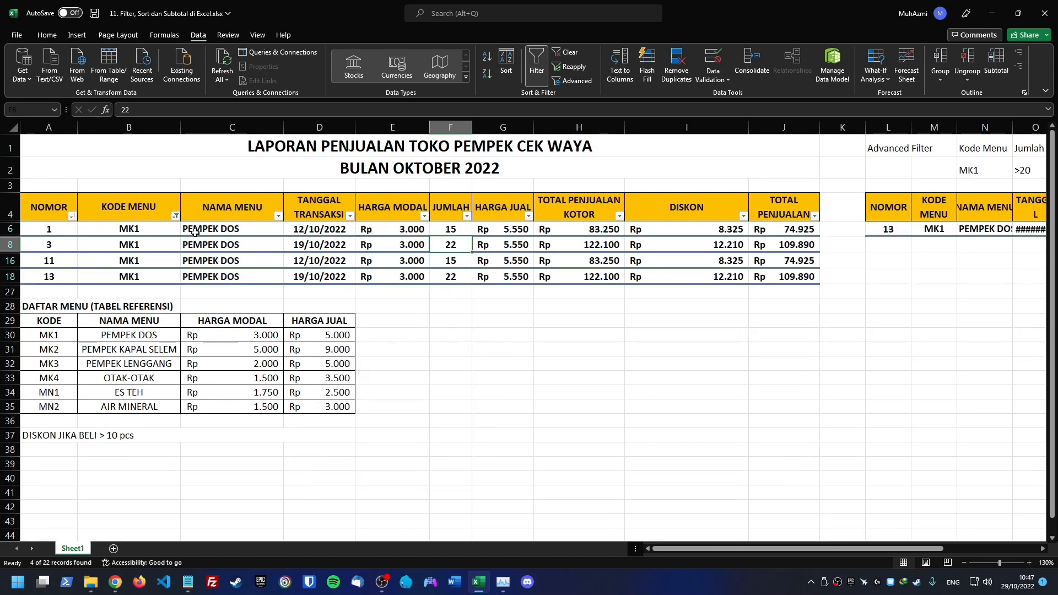
click(176, 216)
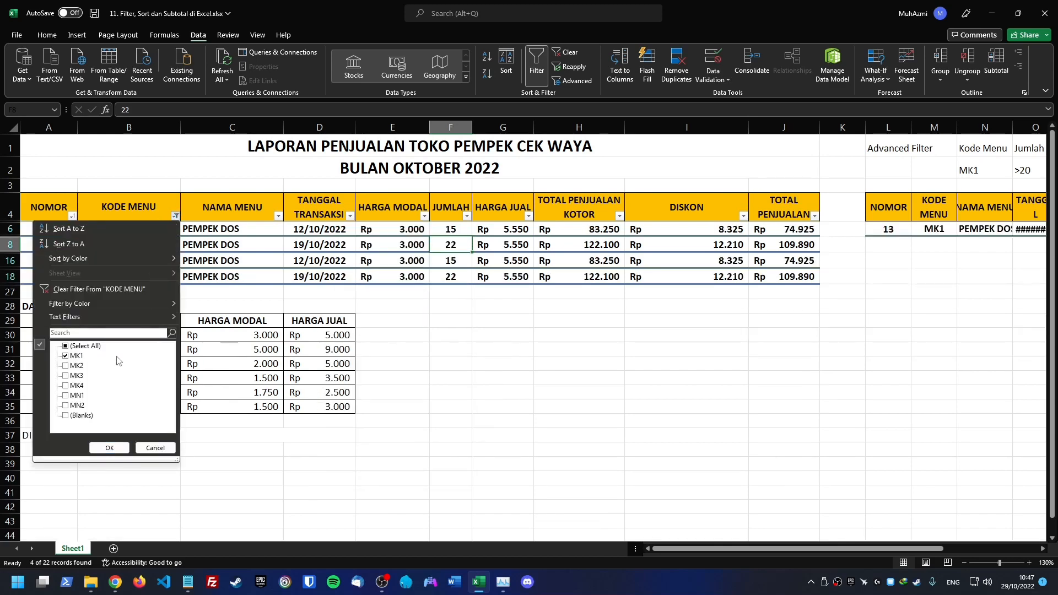
click(89, 289)
click(575, 357)
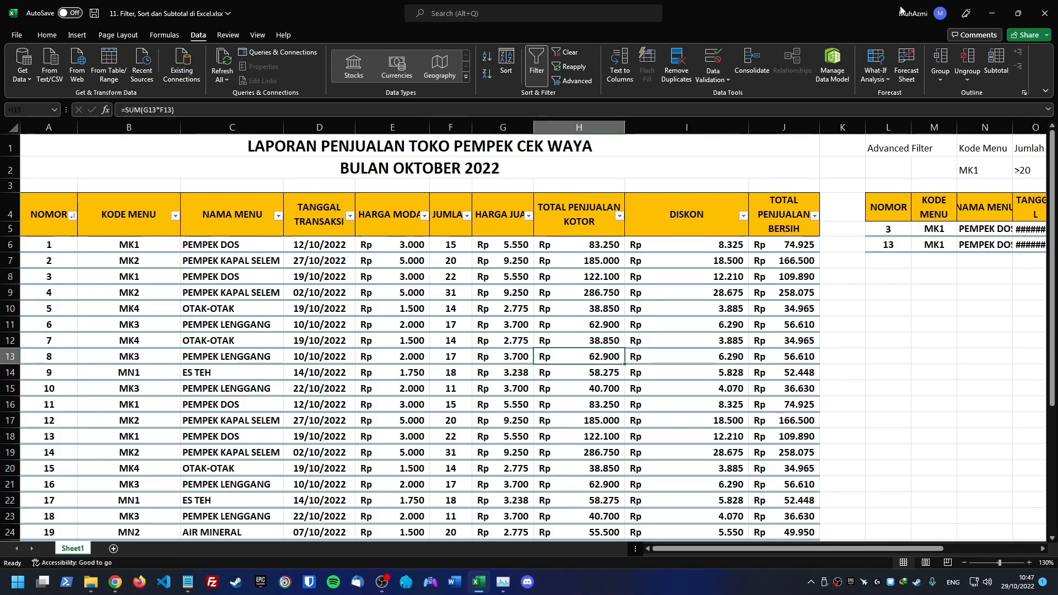
key(alt+Tab)
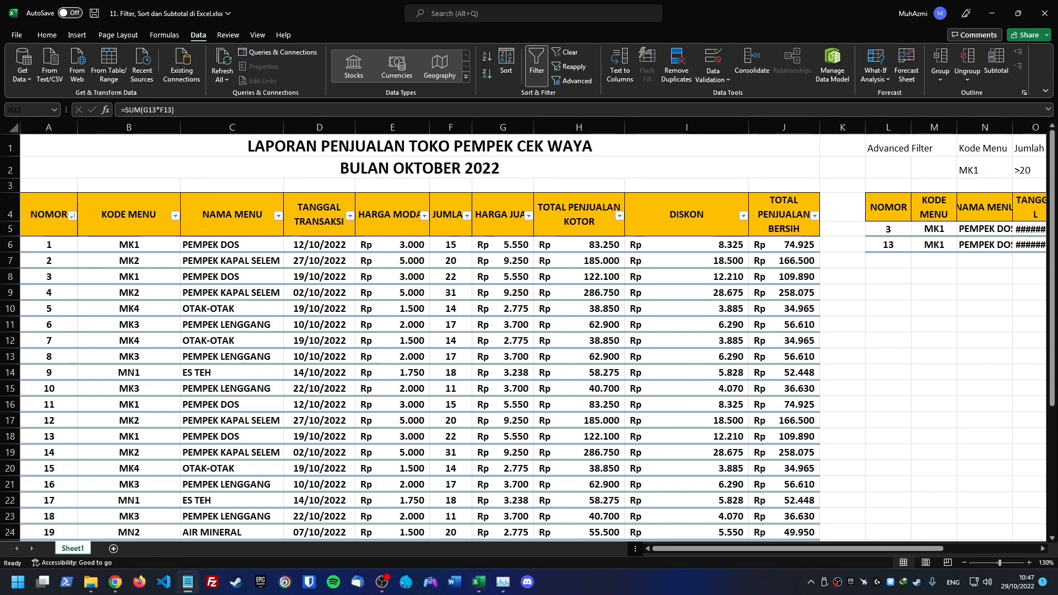
key(alt+Tab)
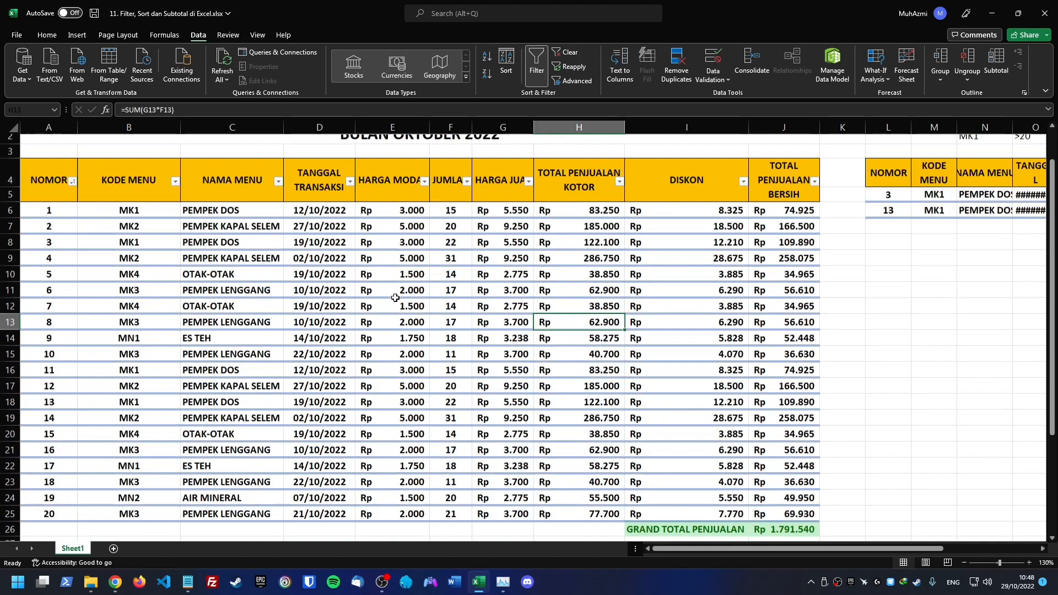
Inspect the Grand Total Penjualan formula in cell J26 below the sales table.
scroll(395, 298, down, 3)
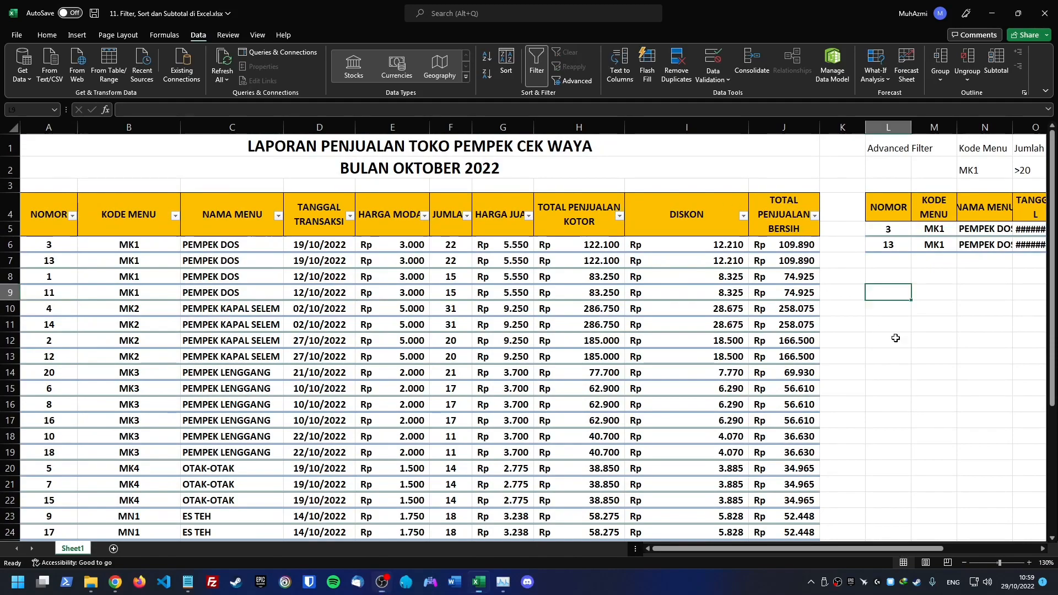
scroll(897, 336, down, 1)
scroll(896, 337, down, 2)
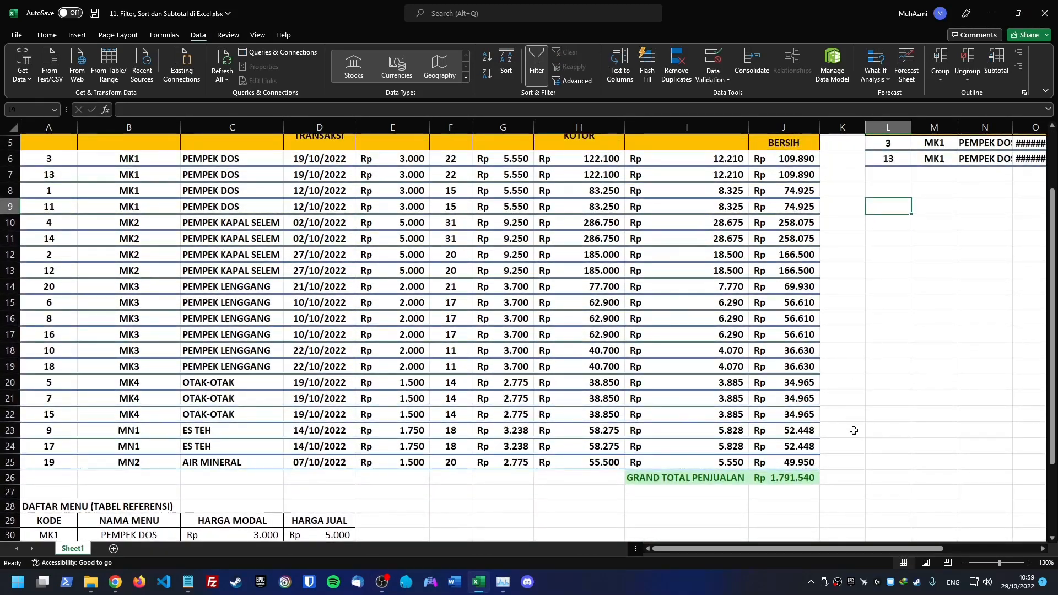
click(785, 478)
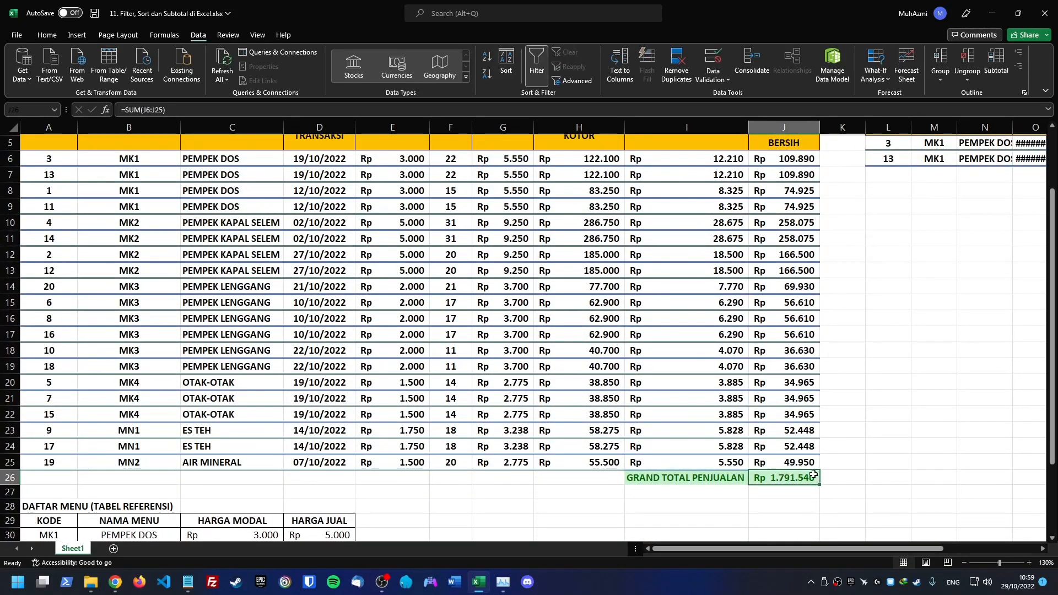
Filter the sales table's Jumlah column to show only the value 20.
scroll(915, 374, up, 1)
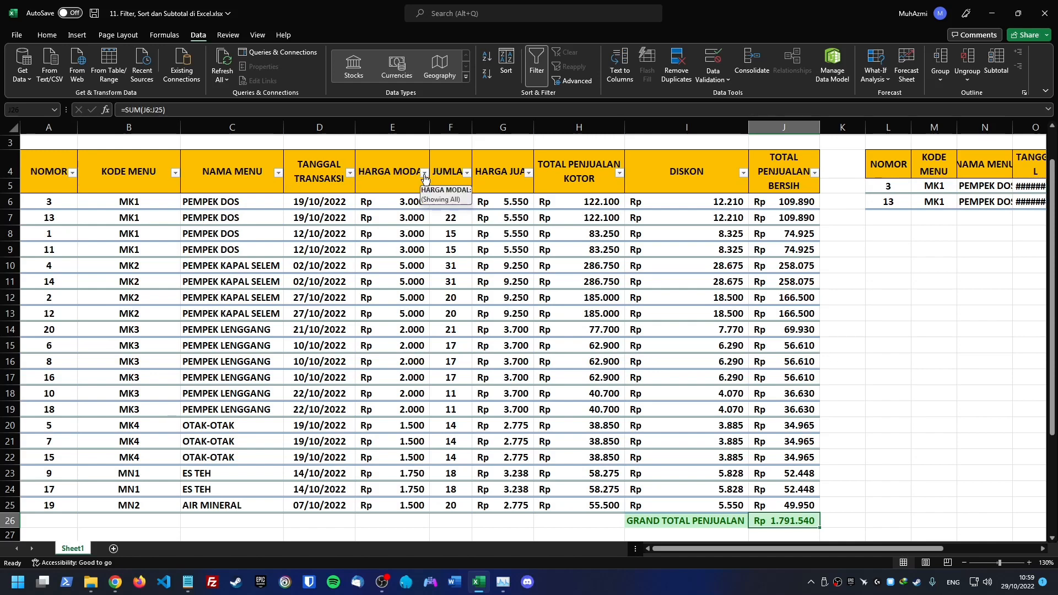
click(467, 173)
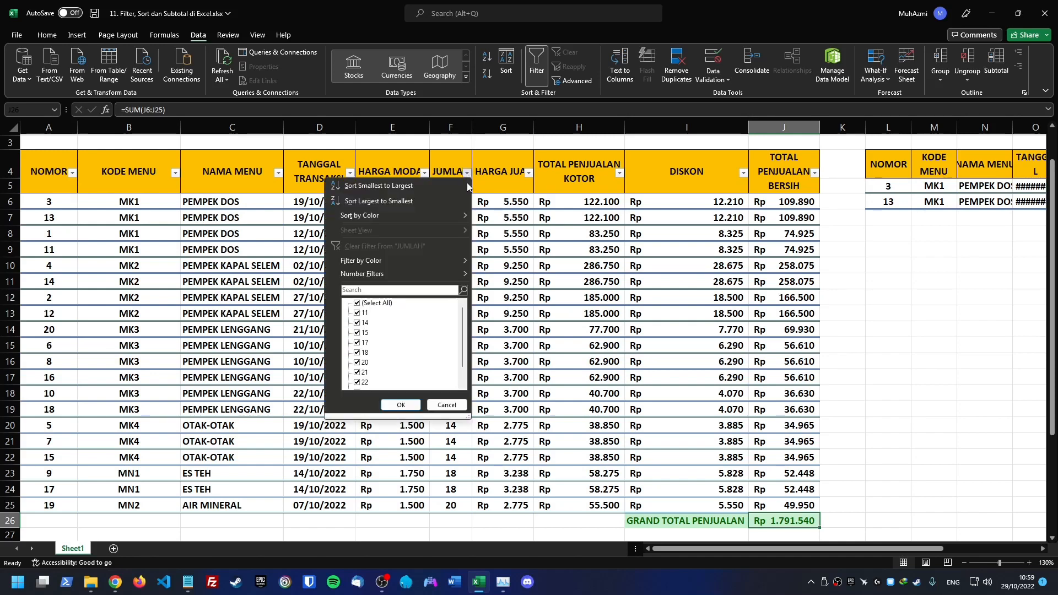
click(357, 303)
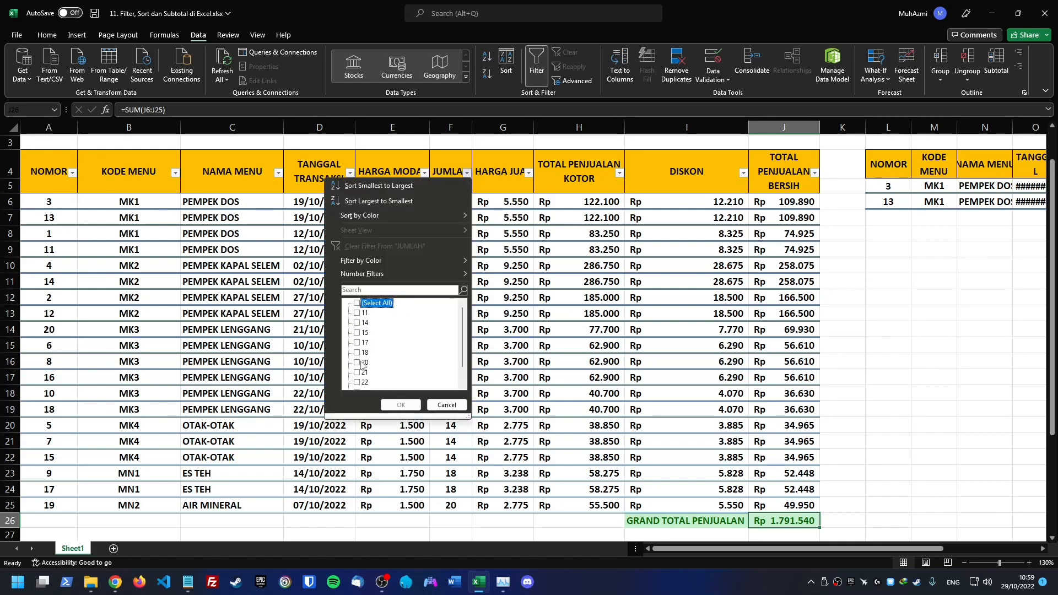
click(358, 363)
click(401, 405)
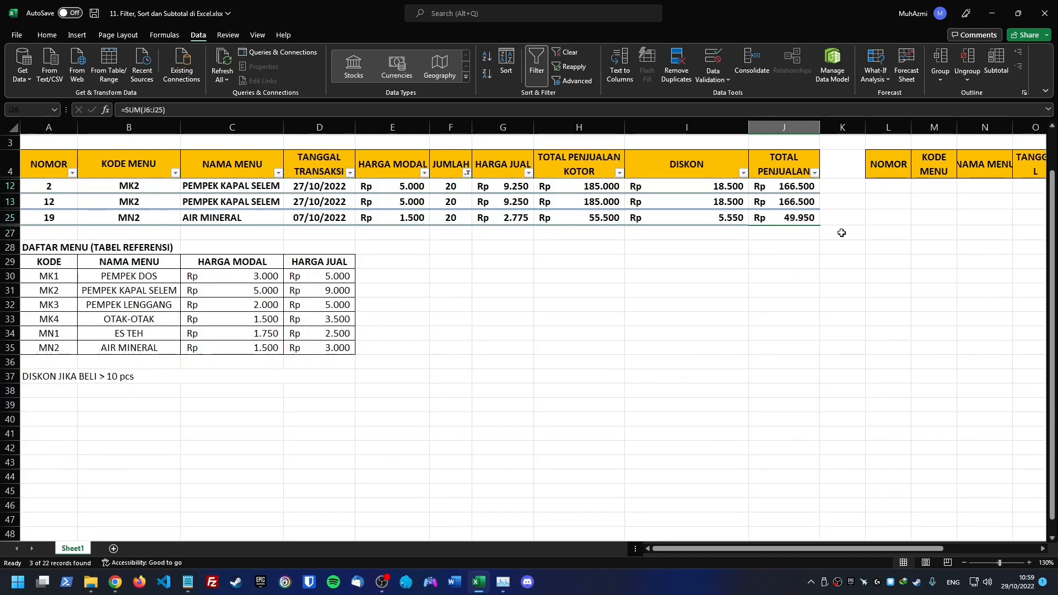
Show all Jumlah values again in the sales table's filter.
click(468, 175)
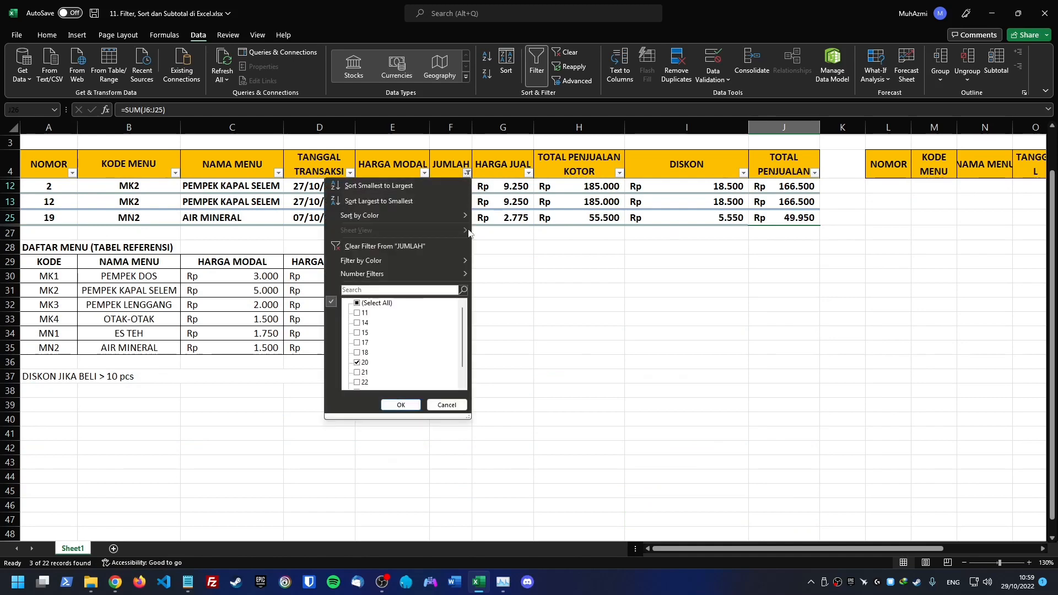
click(358, 303)
click(401, 405)
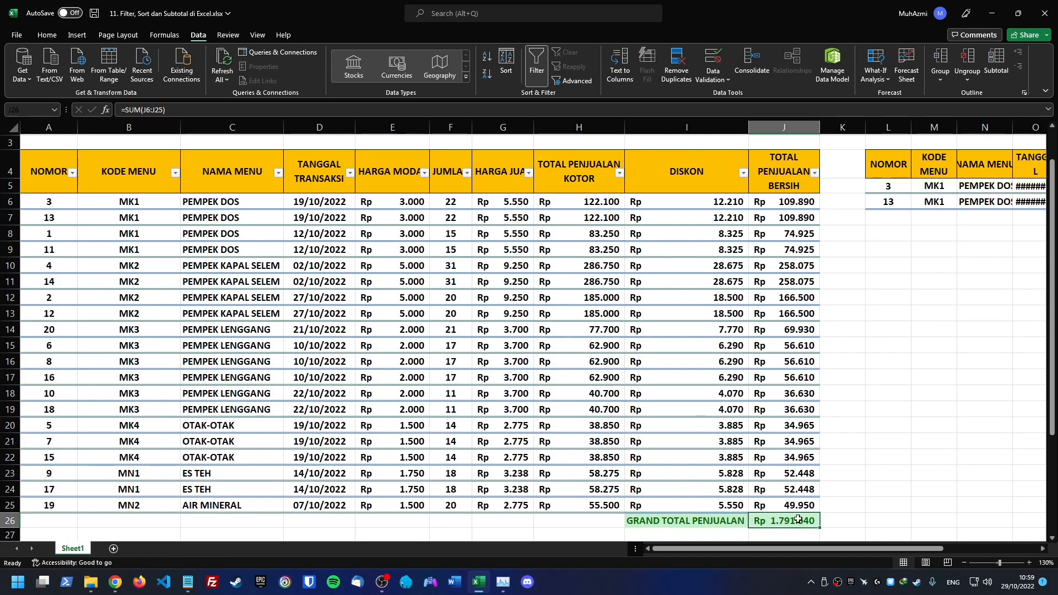
Replace the Grand Total Penjualan formula in J26 with =SUBTOTAL(9;J6:J25).
text(=subtotal()
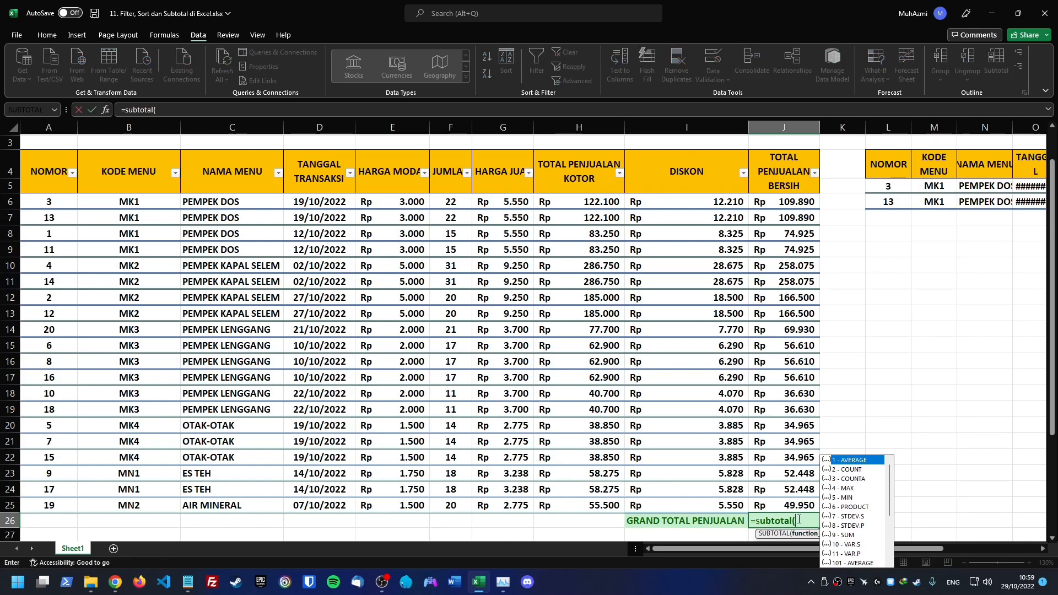
text(9)
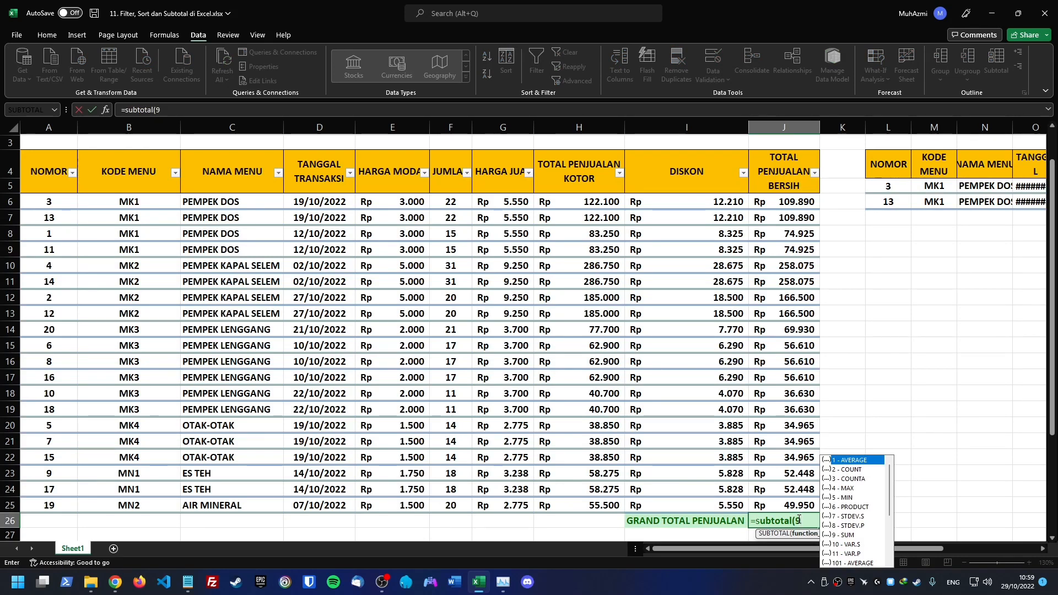
text(;)
drag(786, 205, 805, 505)
key(ctrl+Return)
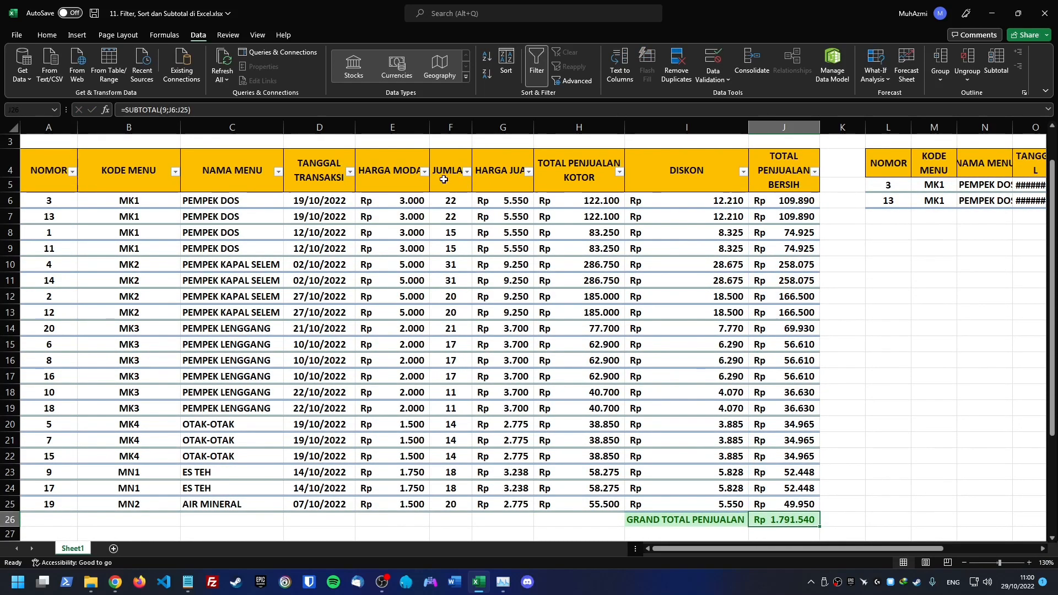
Test the subtotal by filtering the Jumlah column to only 15, and restore all Jumlah values.
click(466, 171)
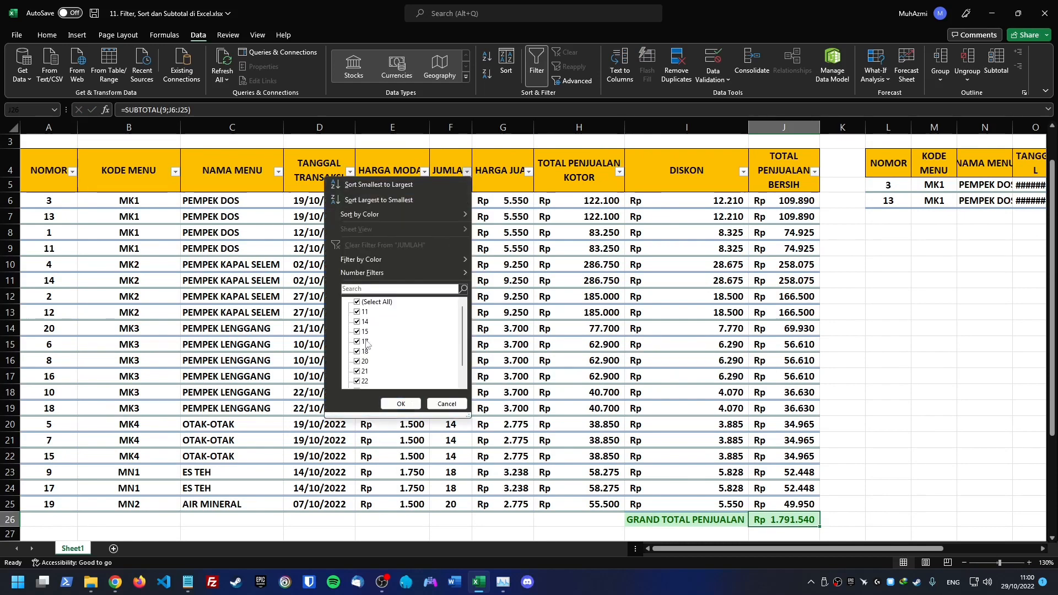
click(358, 304)
click(360, 332)
click(401, 404)
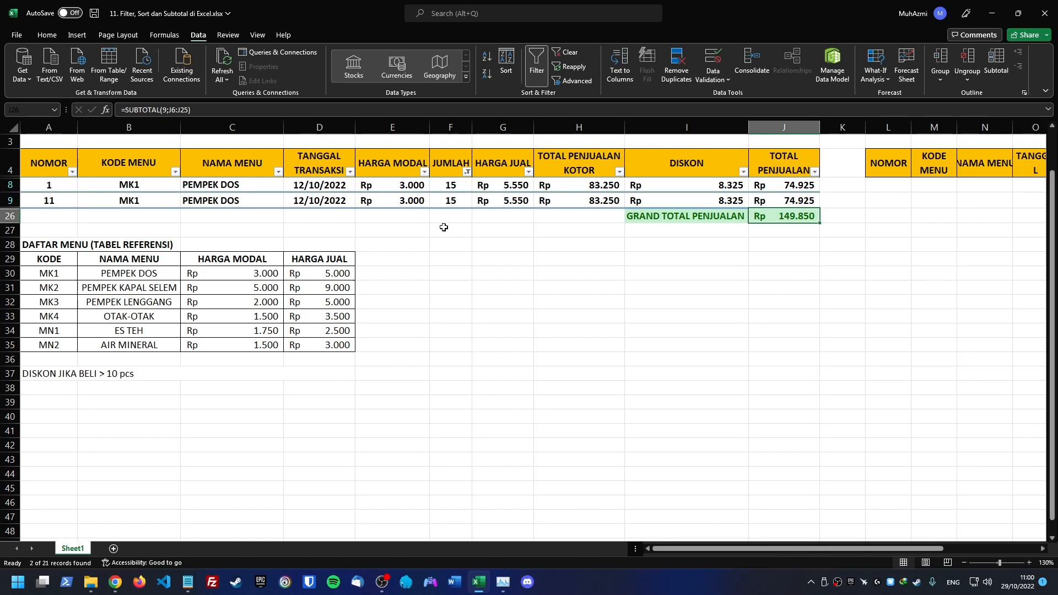
click(467, 172)
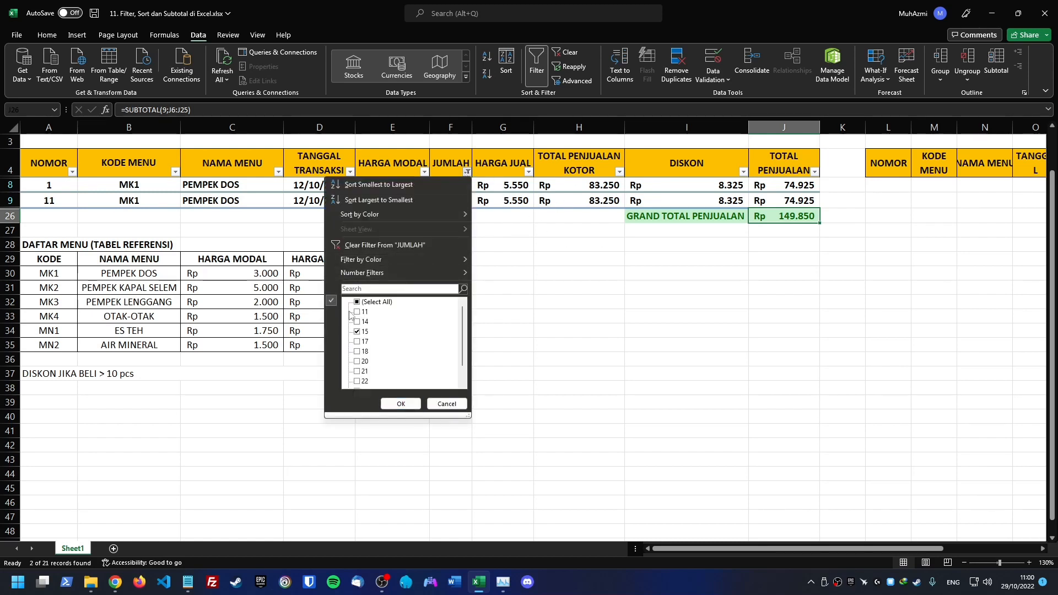
click(401, 404)
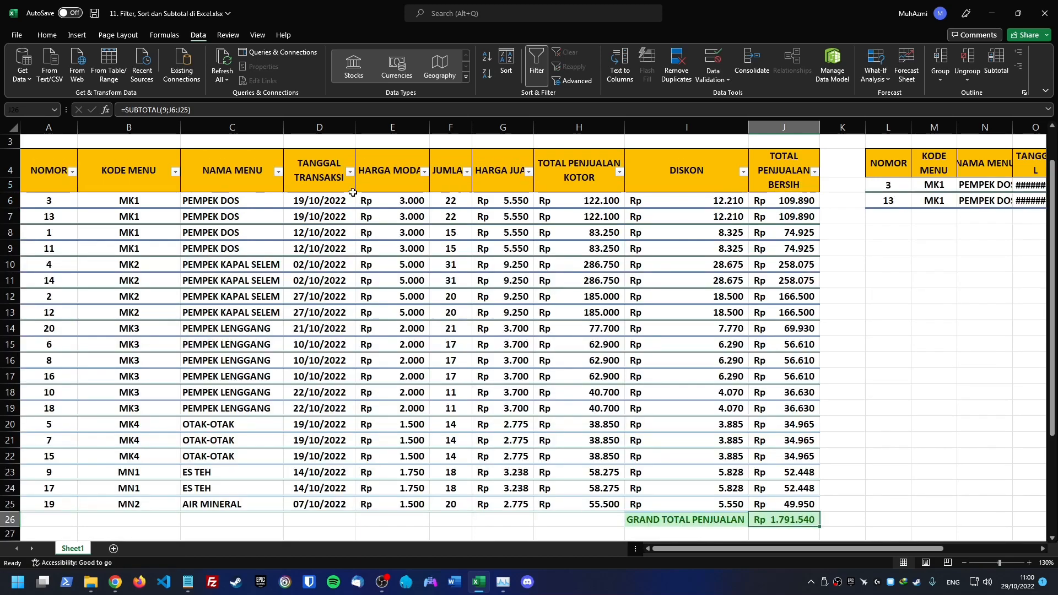
Filter the sales table's Tanggal Transaksi column to show only 07, 10, 12 and 14 October 2022.
click(350, 171)
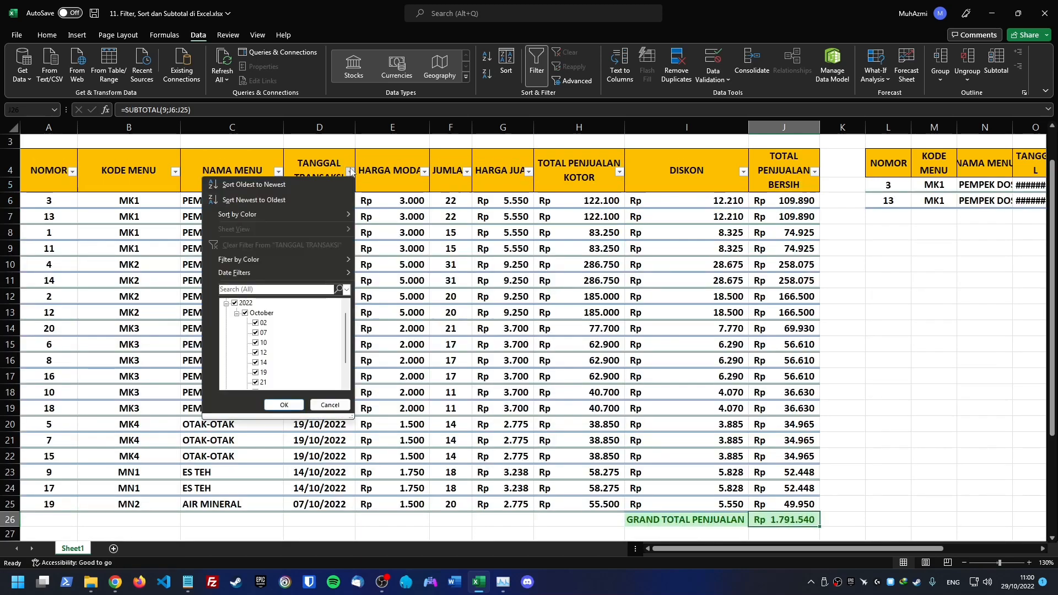
click(235, 303)
click(255, 333)
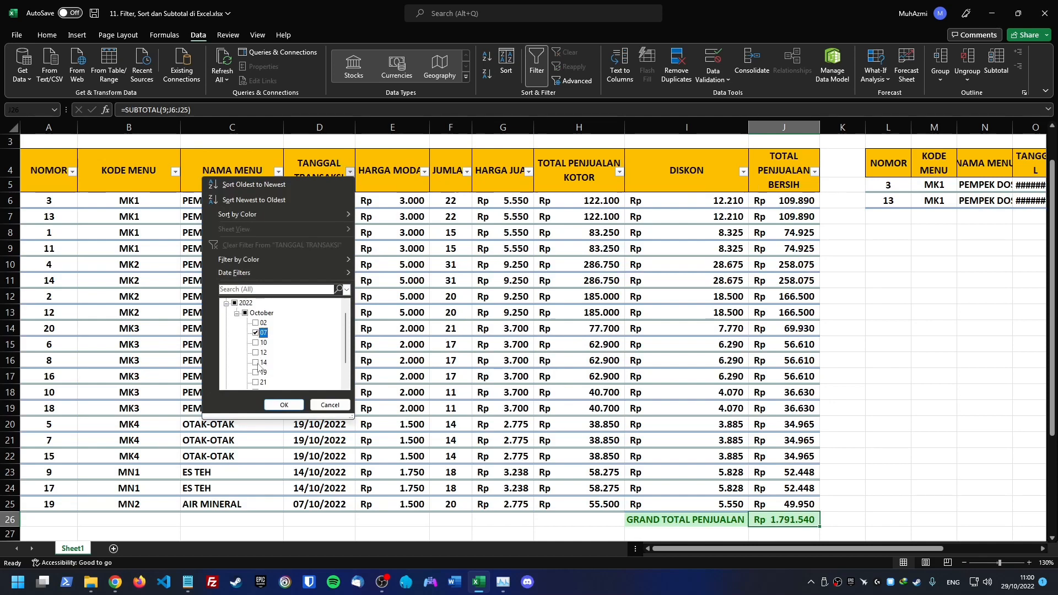
click(255, 362)
click(256, 342)
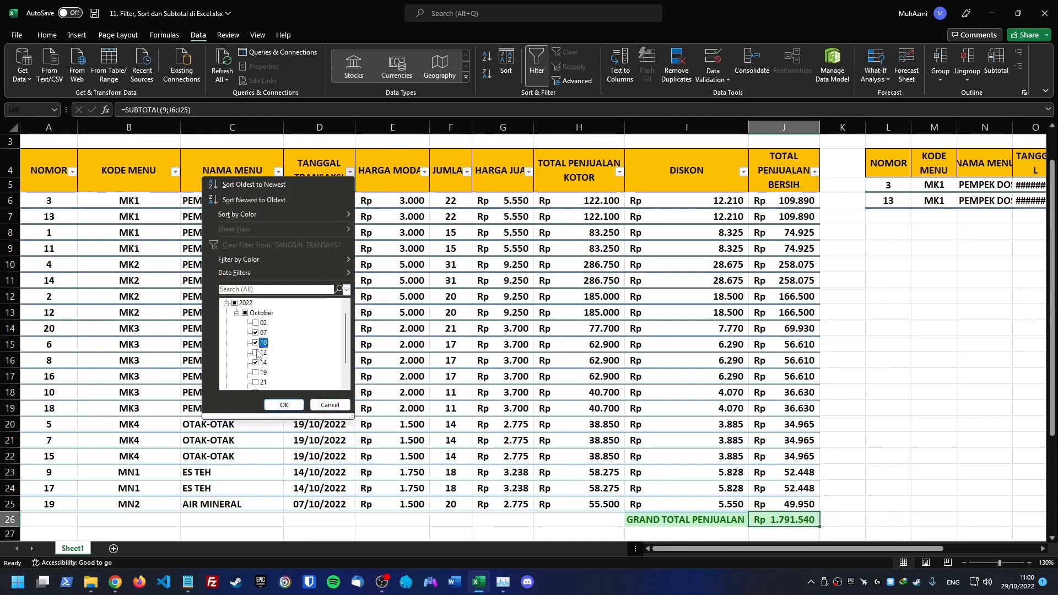
click(255, 352)
click(284, 406)
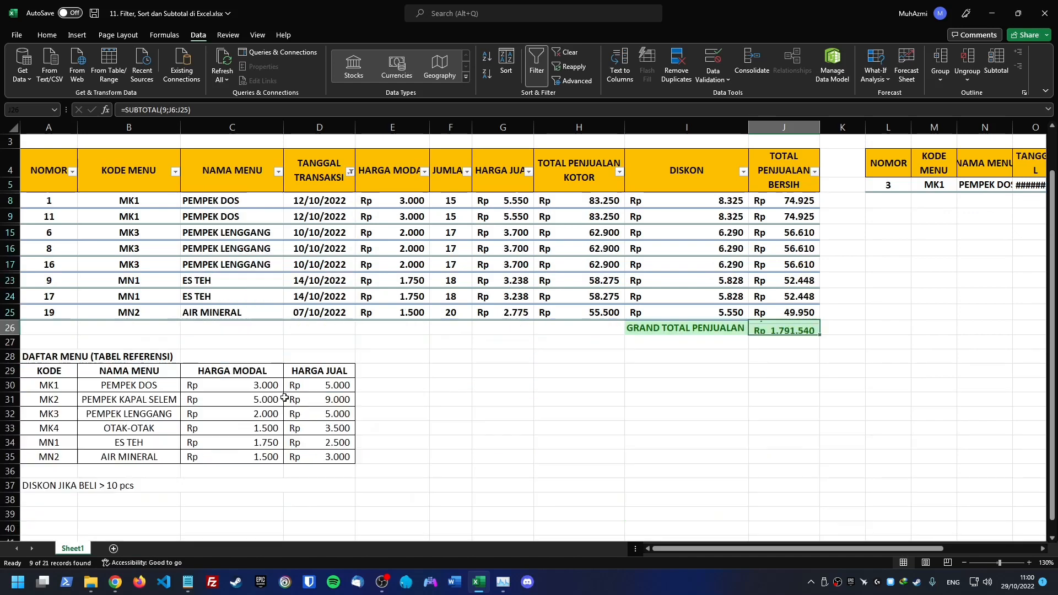
click(467, 244)
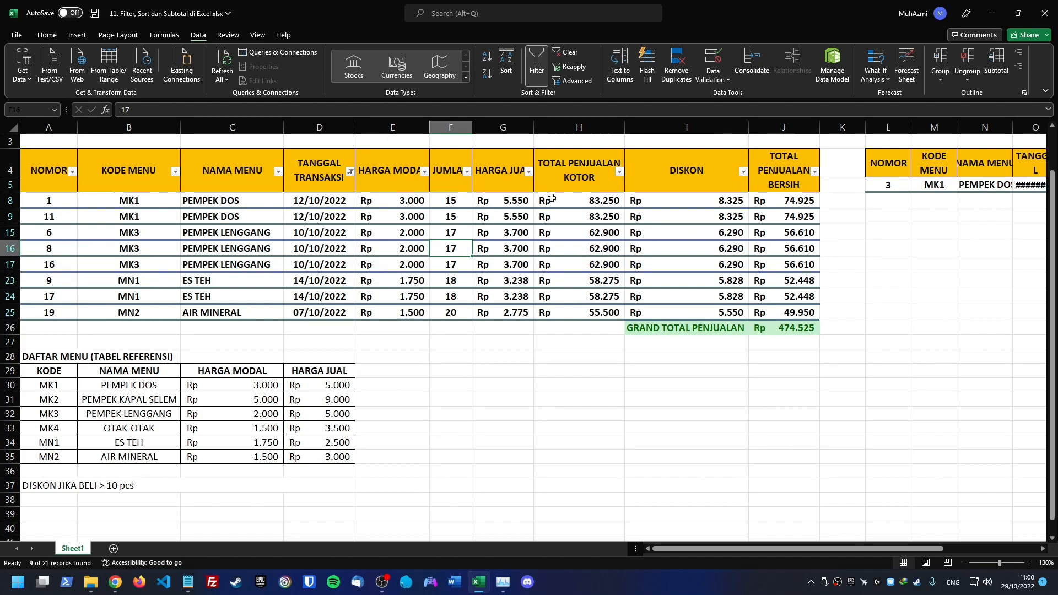
Show all Tanggal Transaksi dates again in the sales table's filter.
click(350, 172)
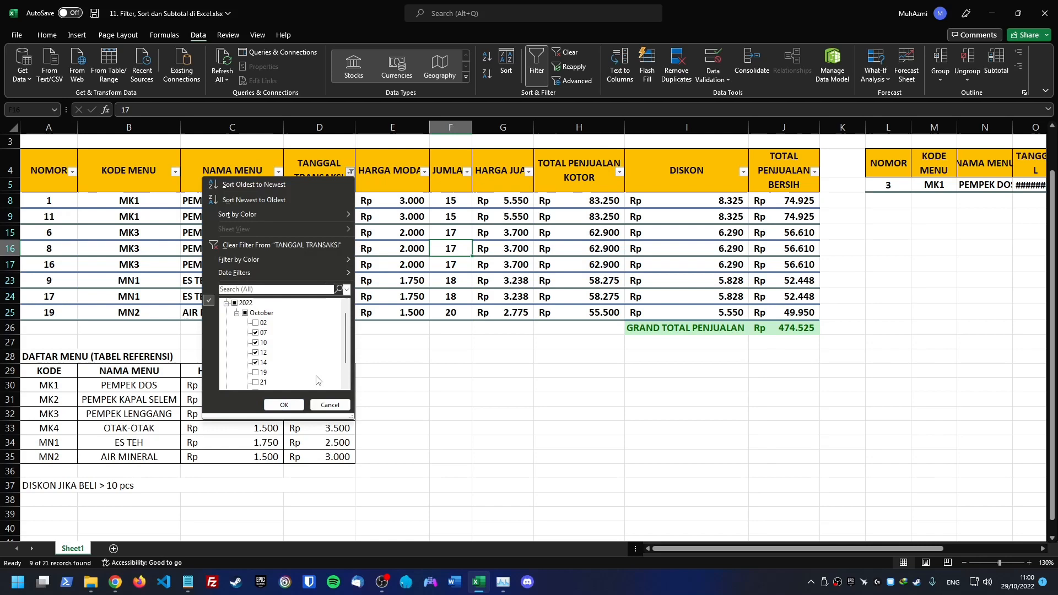
click(235, 303)
click(284, 405)
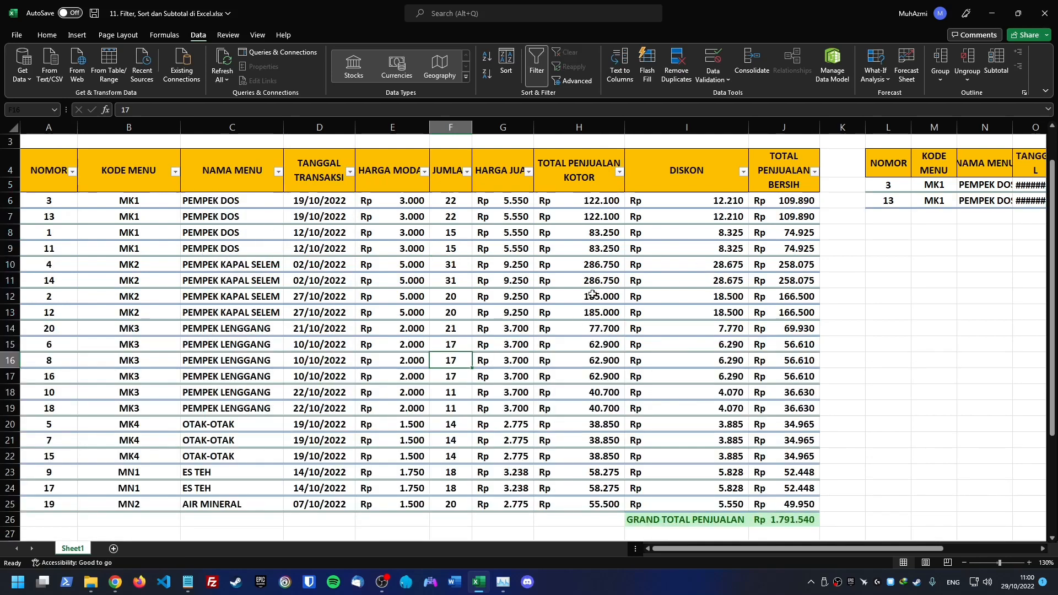
click(881, 295)
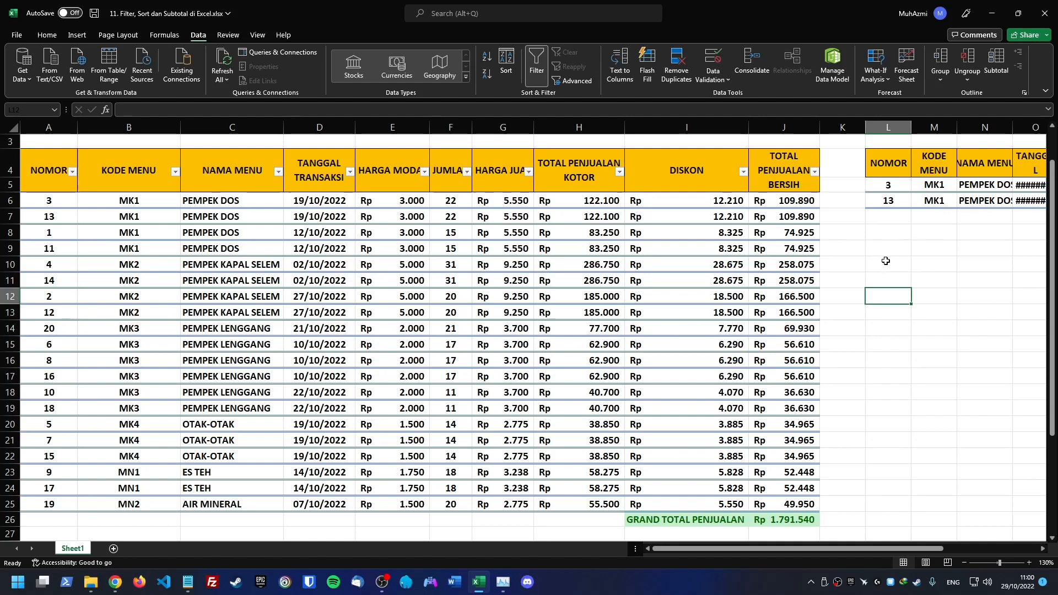
click(805, 519)
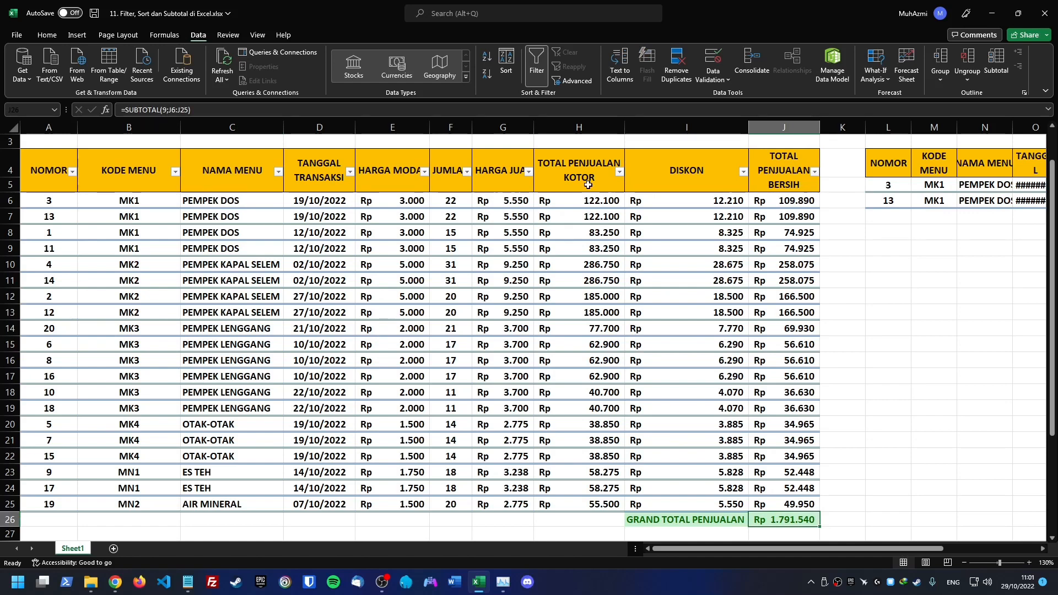
click(997, 65)
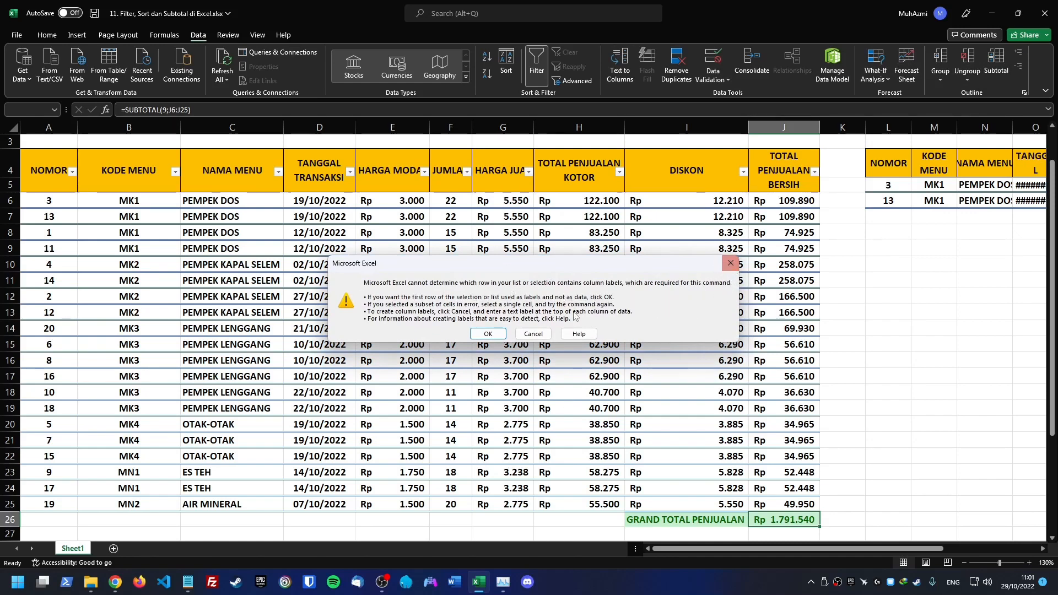
click(486, 335)
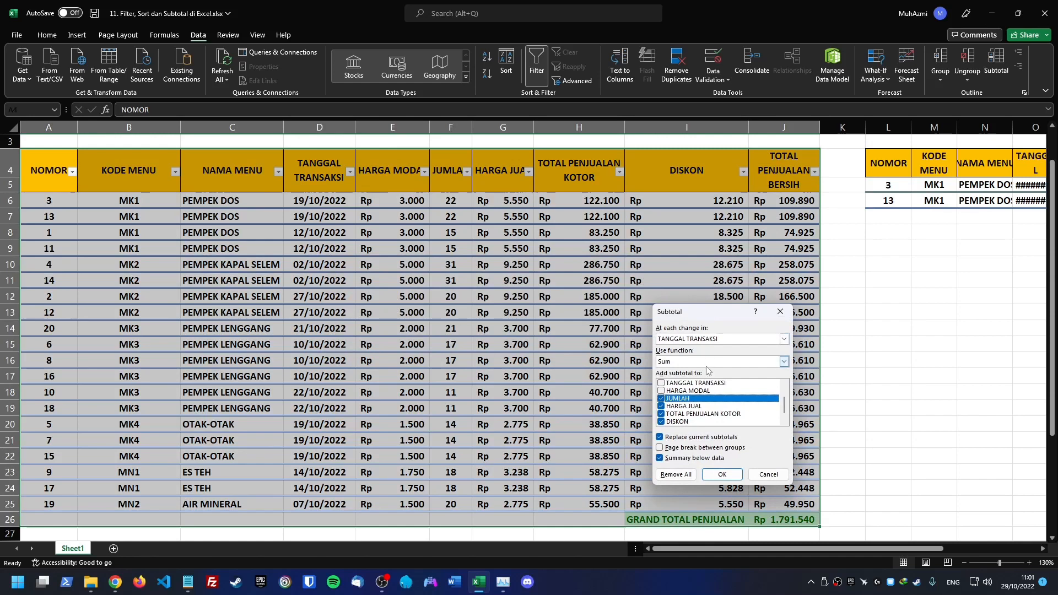
drag(702, 315, 891, 273)
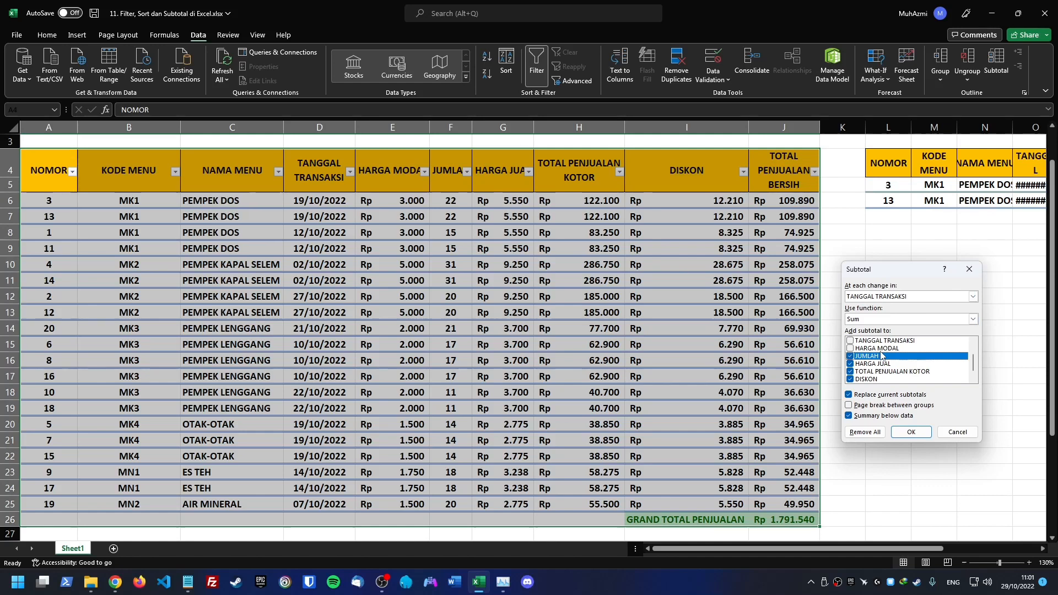
click(975, 270)
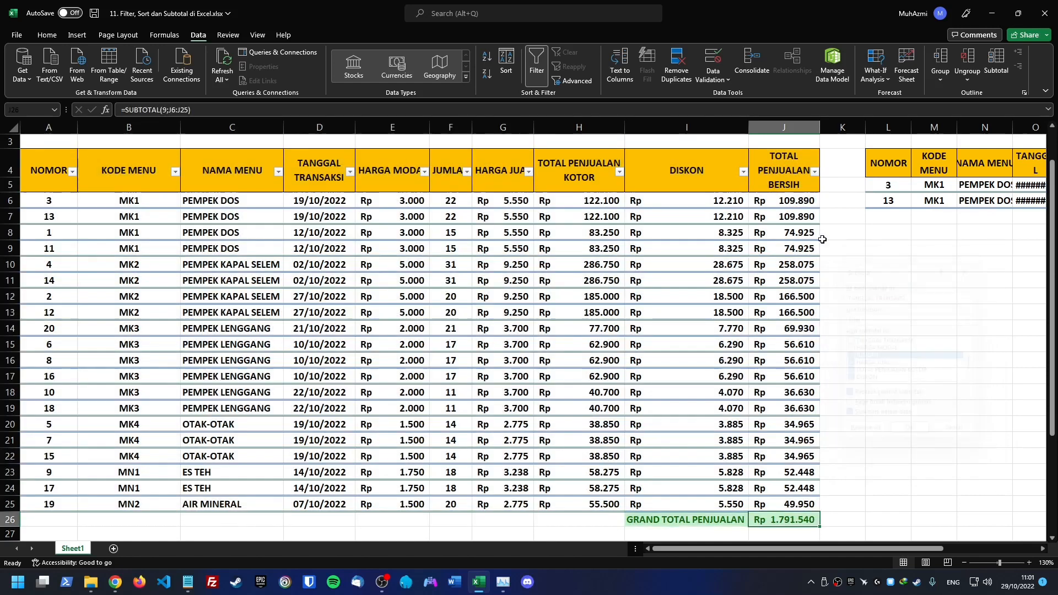
Subtotal A4:J25 with Sum at each change in NAMA MENU, for HARGA MODAL, JUMLAH, HARGA JUAL, TOTAL PENJUALAN KOTOR and DISKON.
drag(53, 177, 816, 504)
click(998, 70)
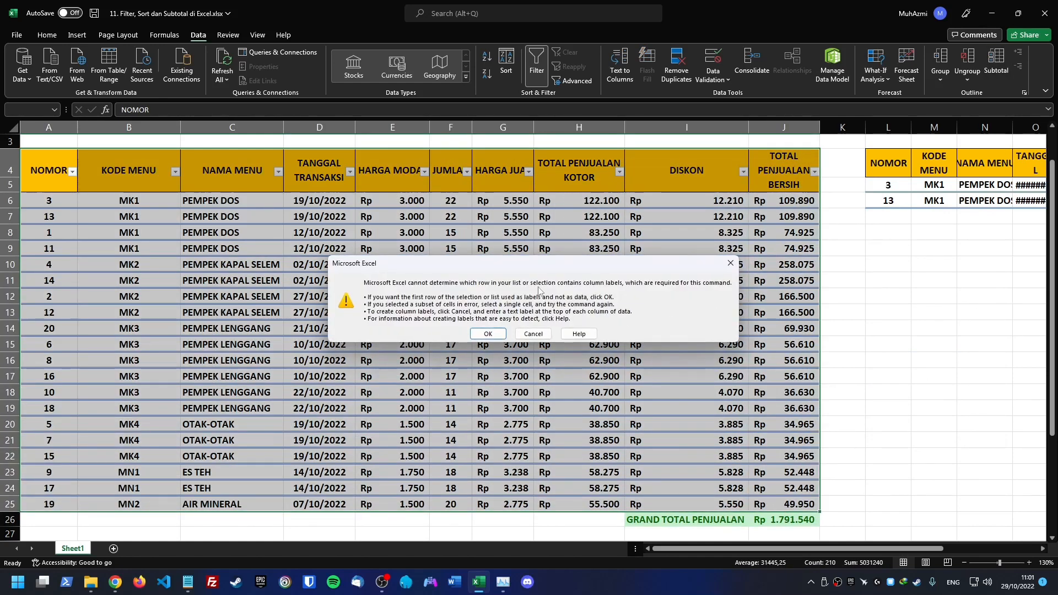
click(490, 335)
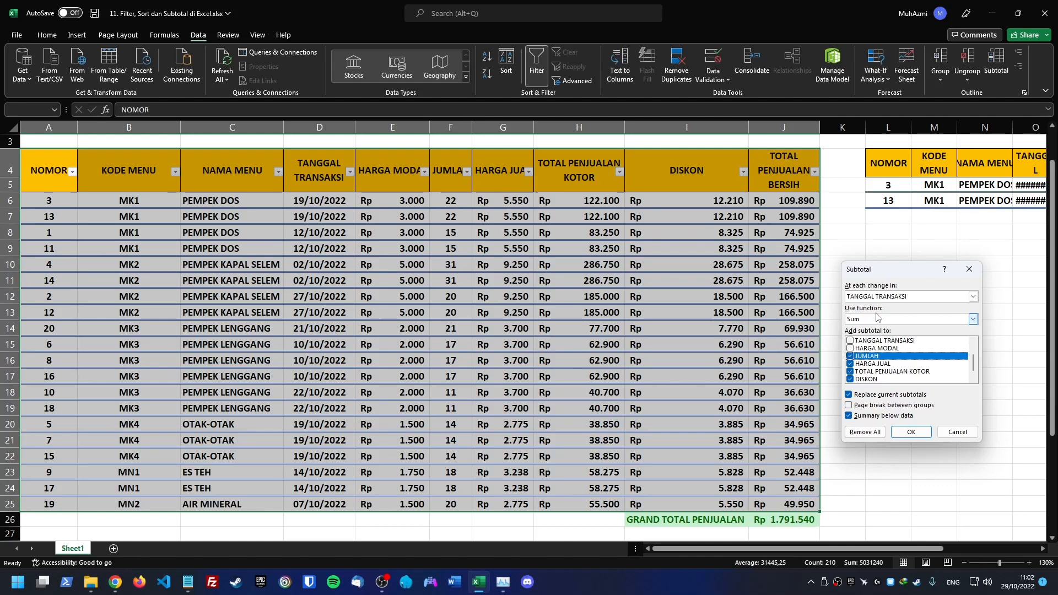
click(939, 302)
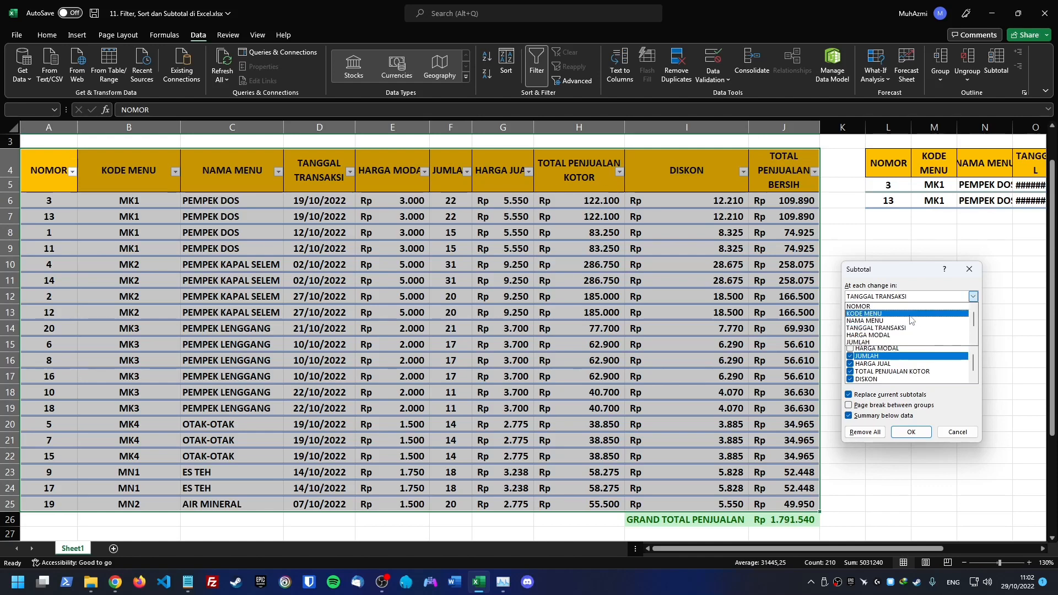
click(882, 322)
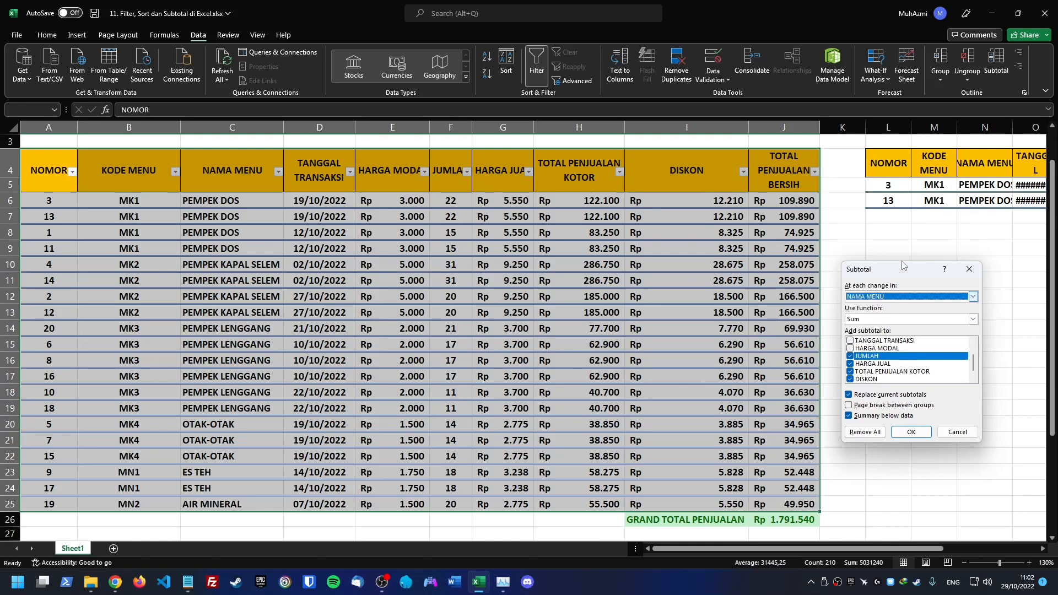
click(877, 320)
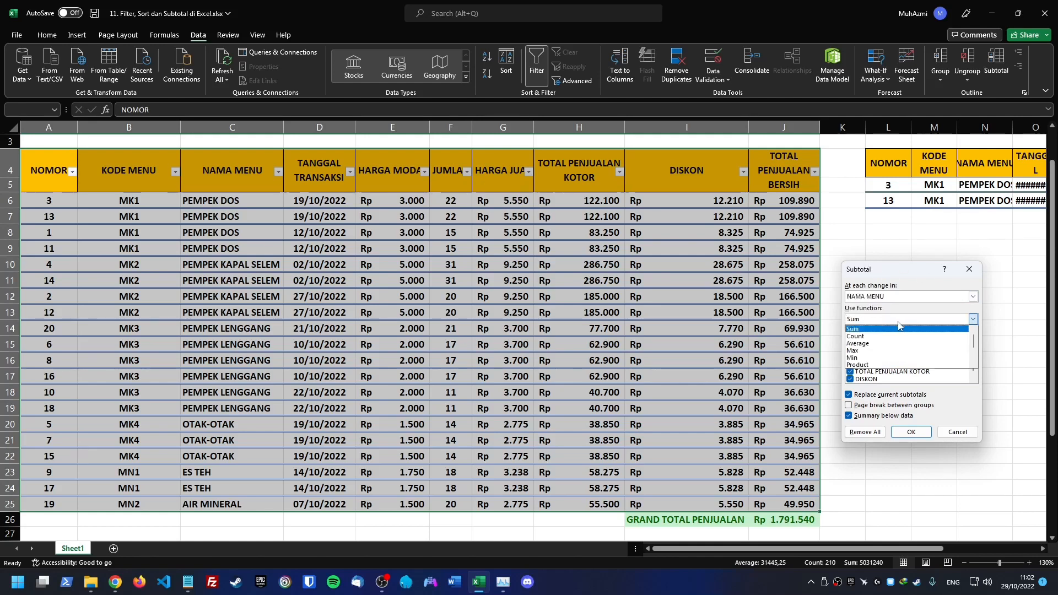
click(900, 325)
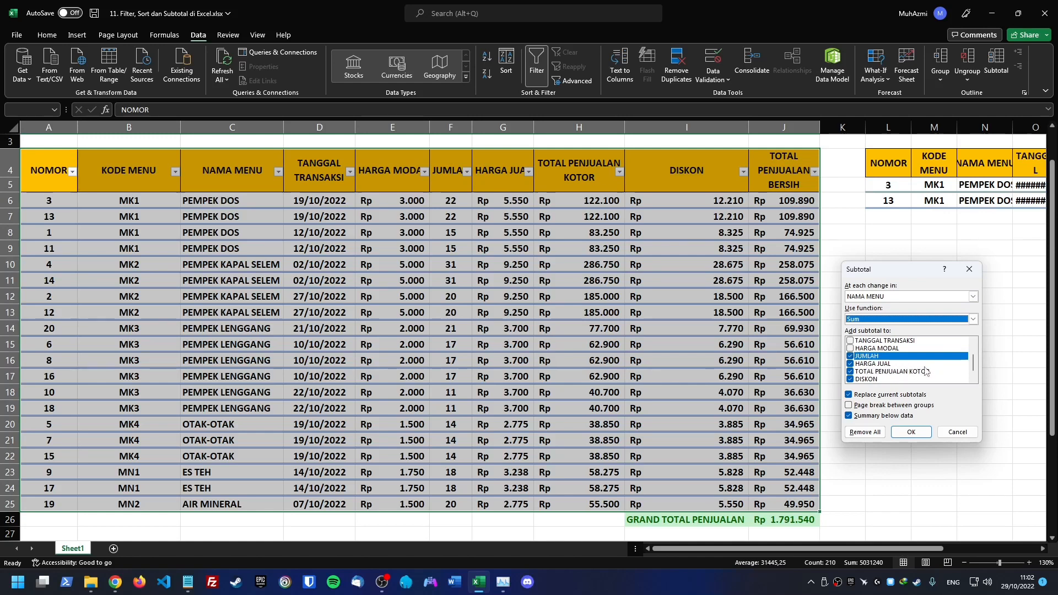
drag(976, 362, 975, 355)
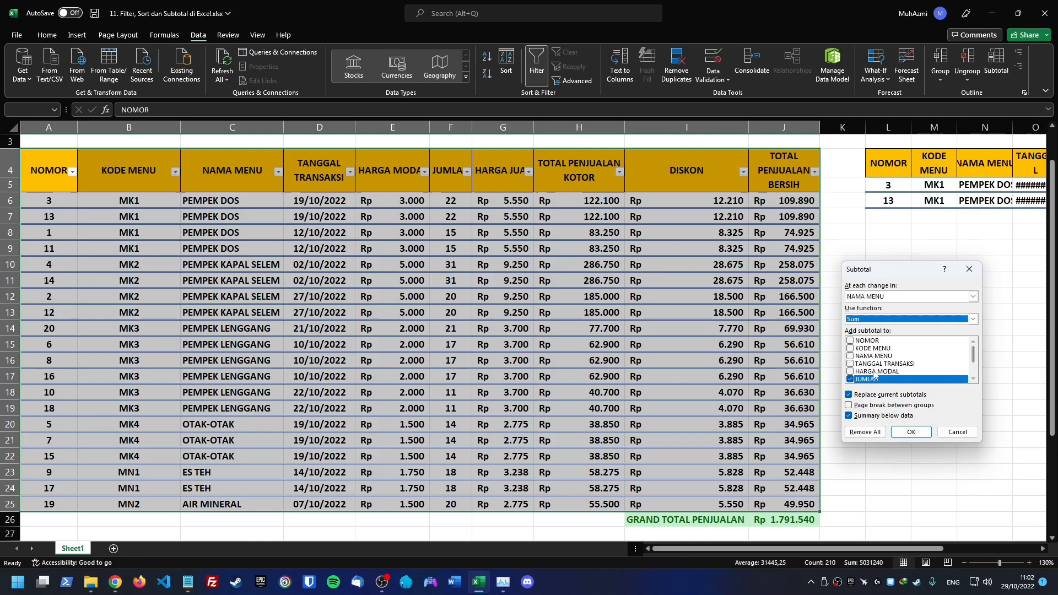
click(851, 372)
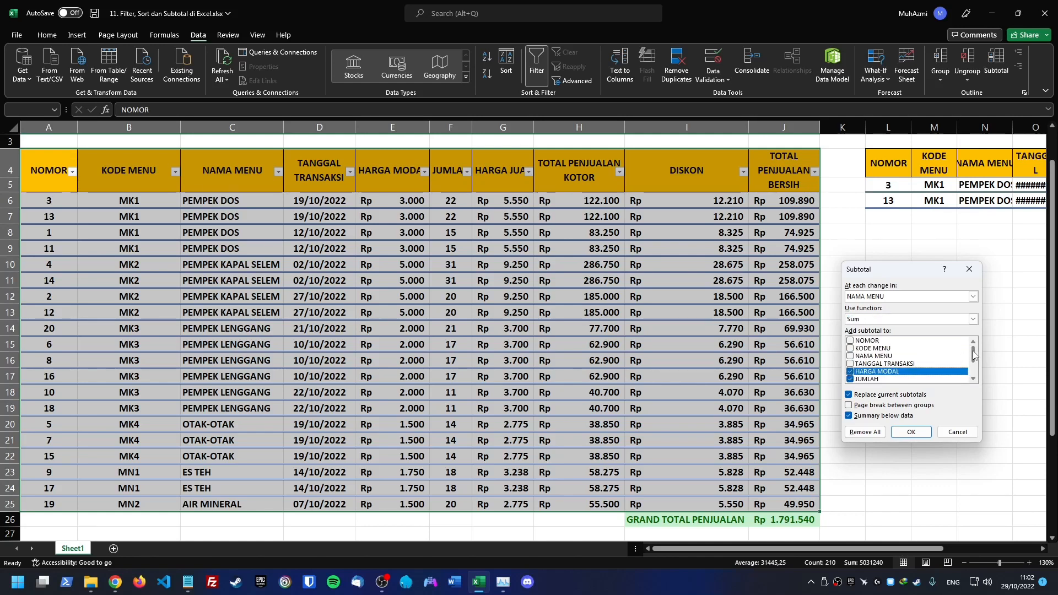
drag(974, 356, 974, 365)
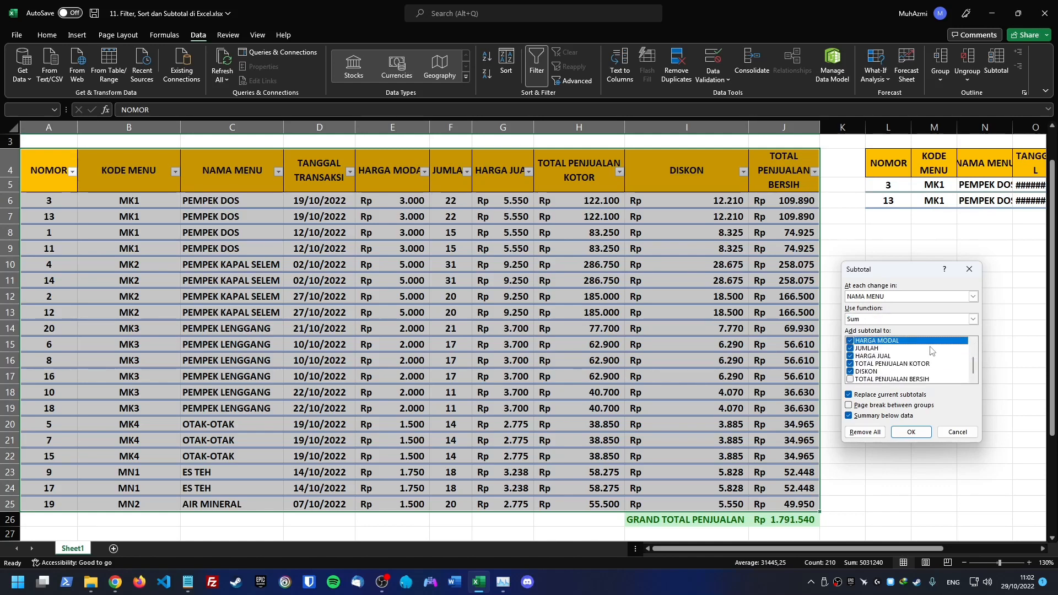
click(912, 432)
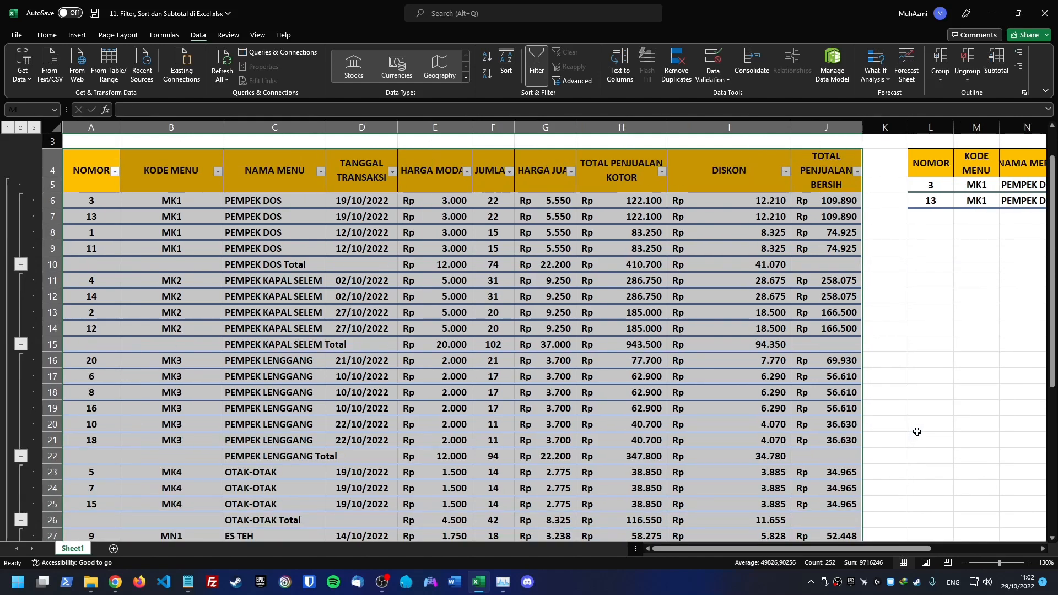
Check the per-menu total rows and undo the subtotals just added to the sales table.
click(346, 313)
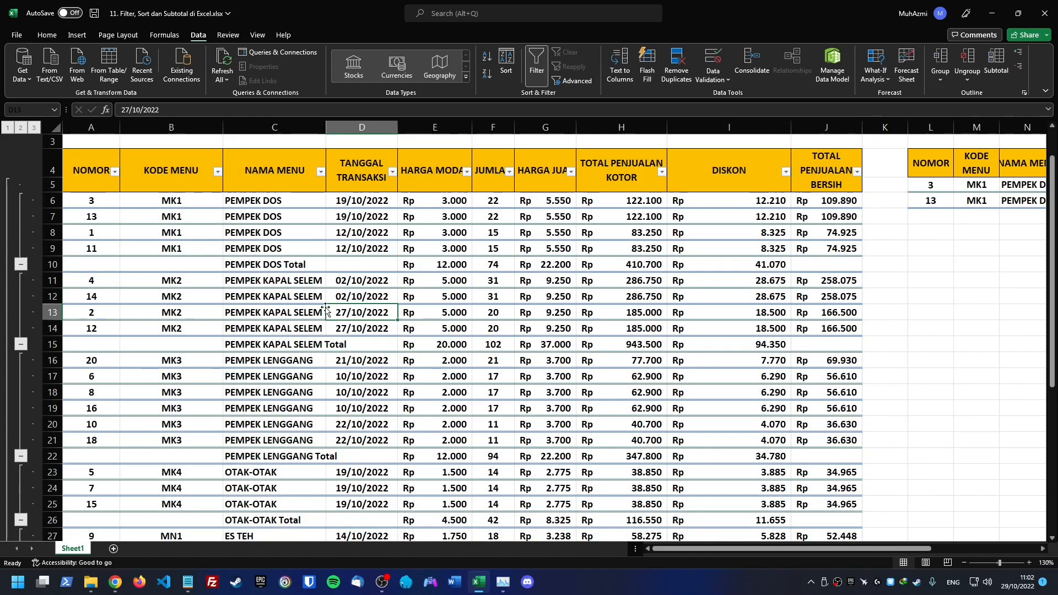
click(276, 266)
click(250, 345)
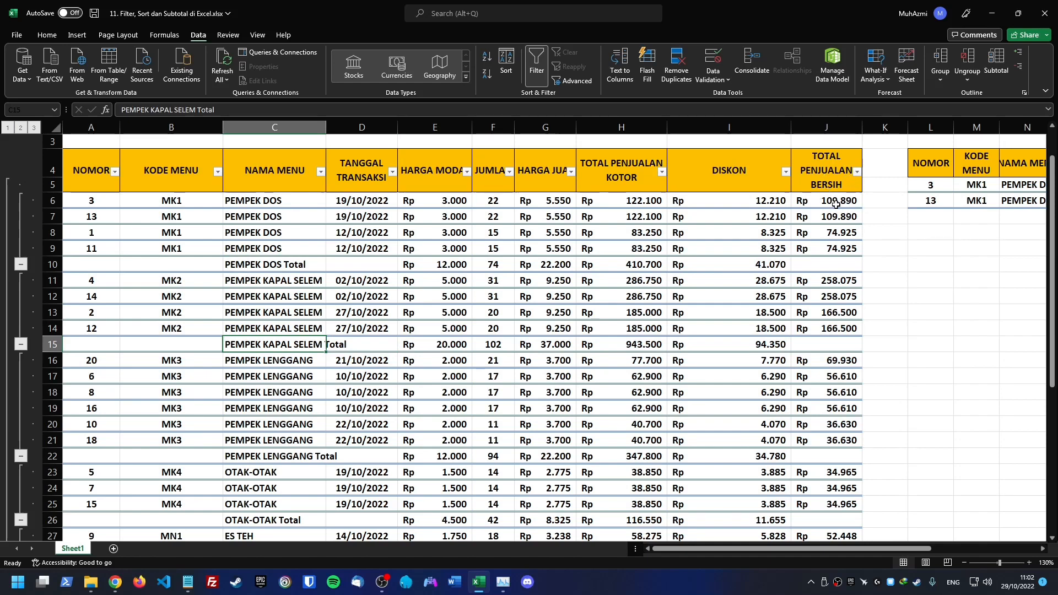
key(ctrl+z)
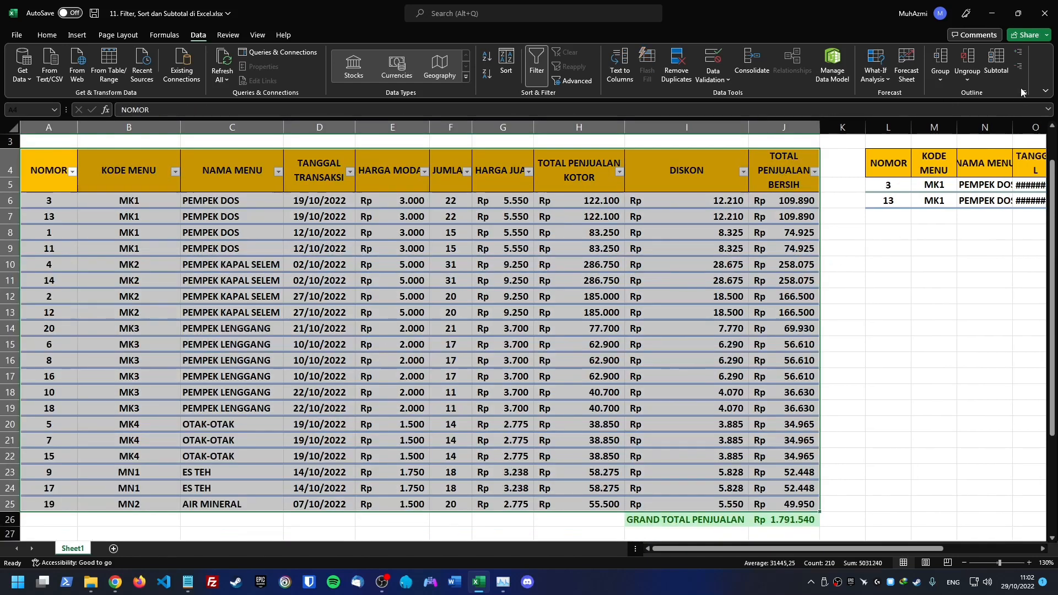
Subtotal the selected sales table with Sum at each change in NAMA MENU, for all columns from HARGA MODAL through TOTAL PENJUALAN BERSIH.
click(996, 63)
click(488, 336)
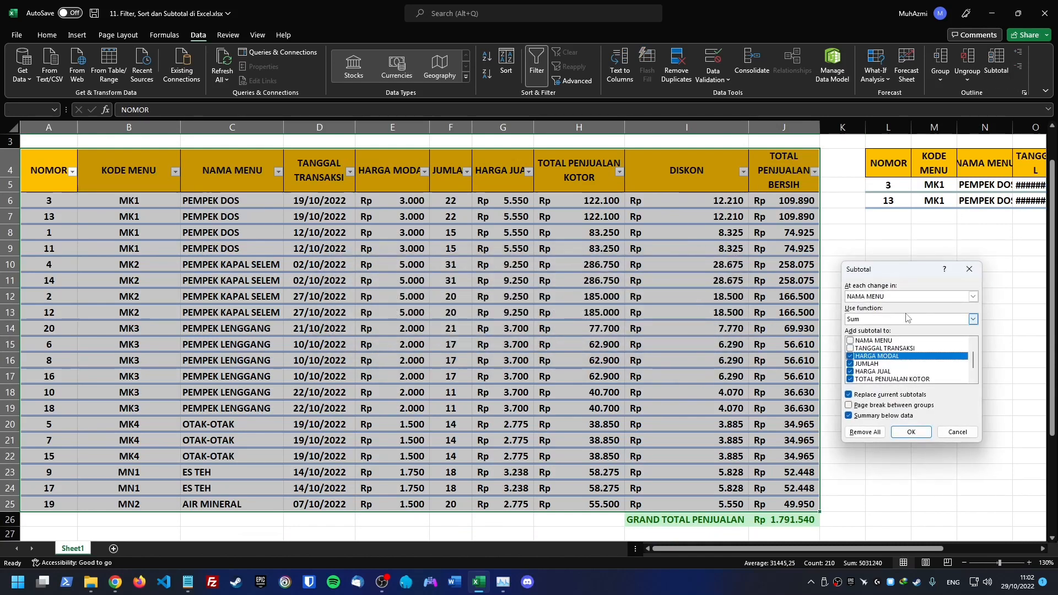
scroll(926, 373, down, 1)
click(850, 381)
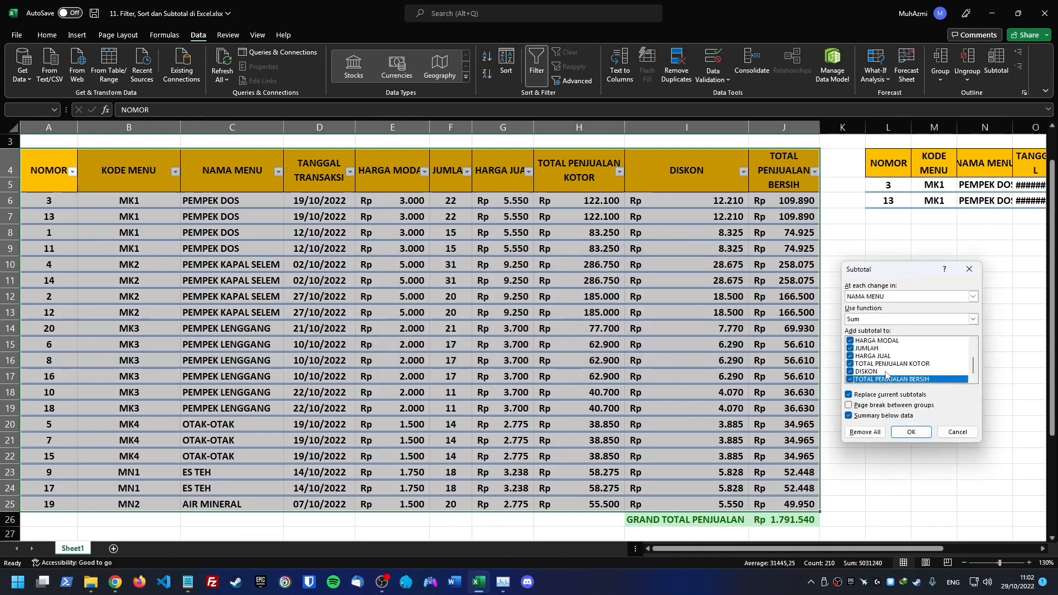
scroll(893, 366, up, 2)
scroll(897, 367, down, 2)
click(973, 296)
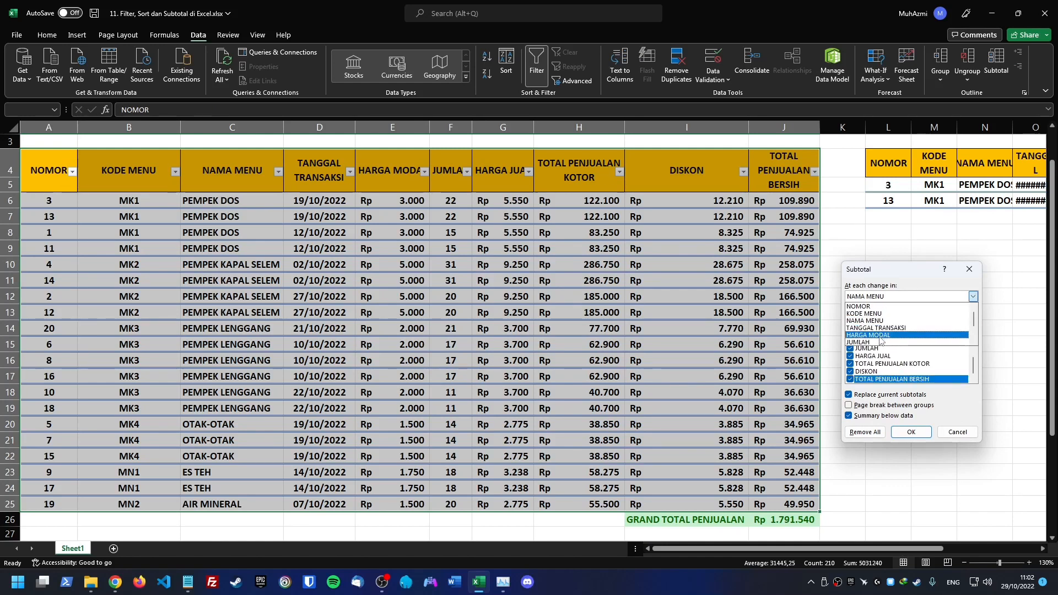
click(882, 321)
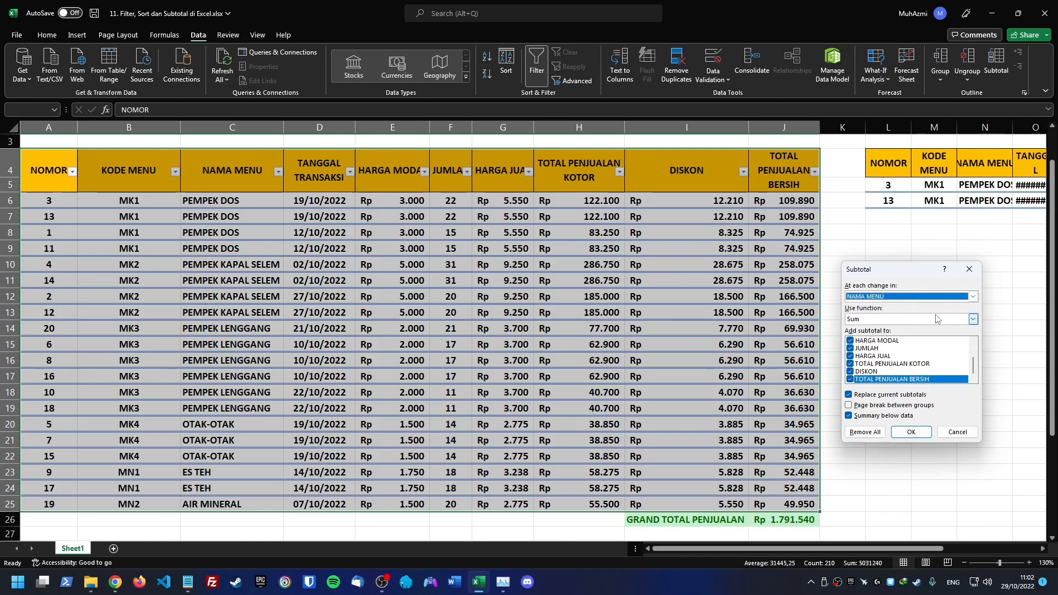
click(911, 433)
click(612, 297)
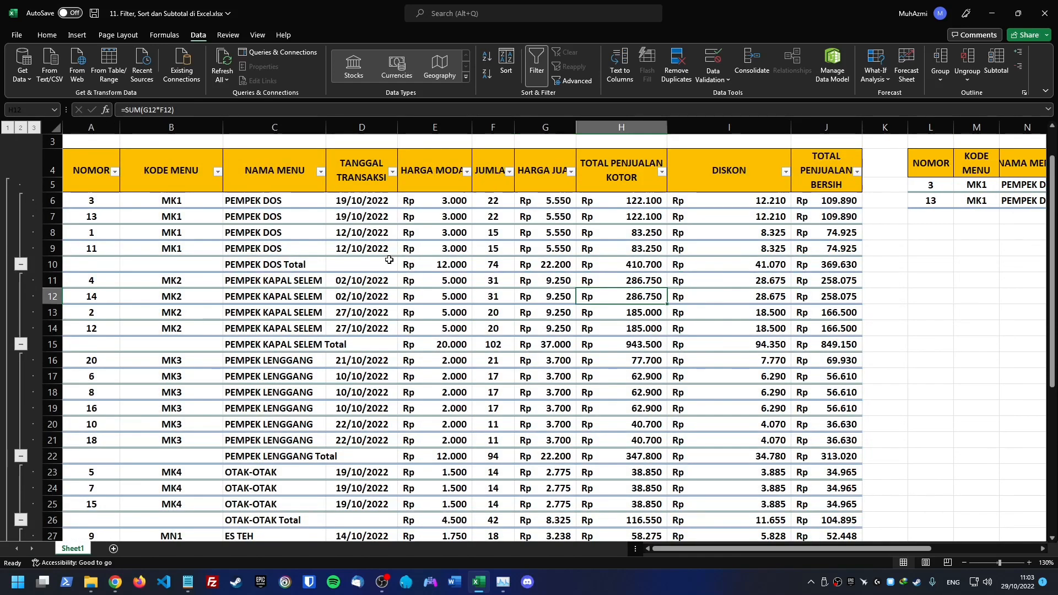
Examine the PEMPEK DOS Total row's subtotal formulas from HARGA MODAL through TOTAL PENJUALAN BERSIH.
click(286, 268)
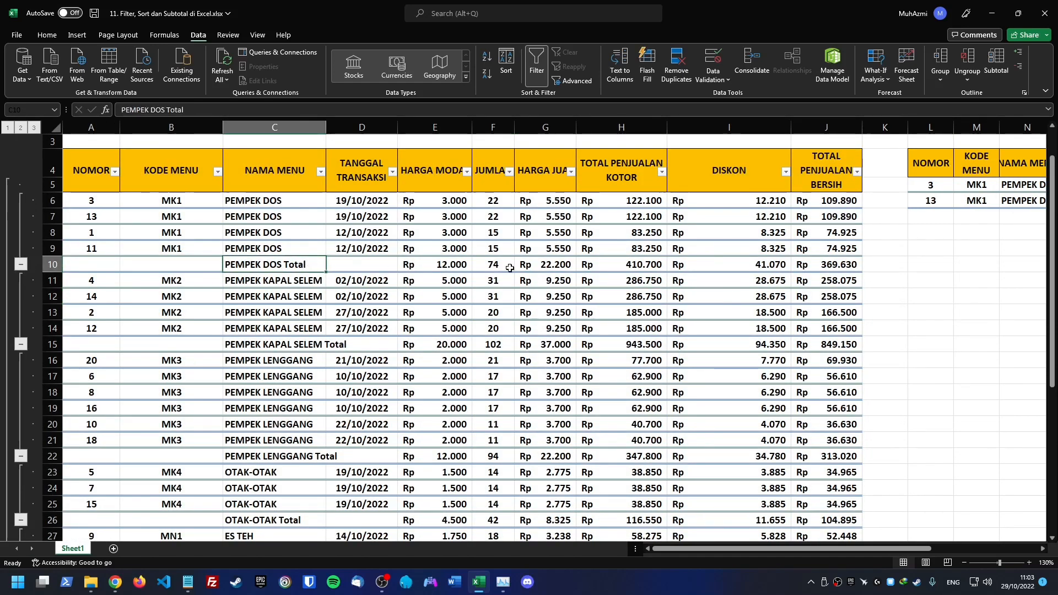
click(444, 265)
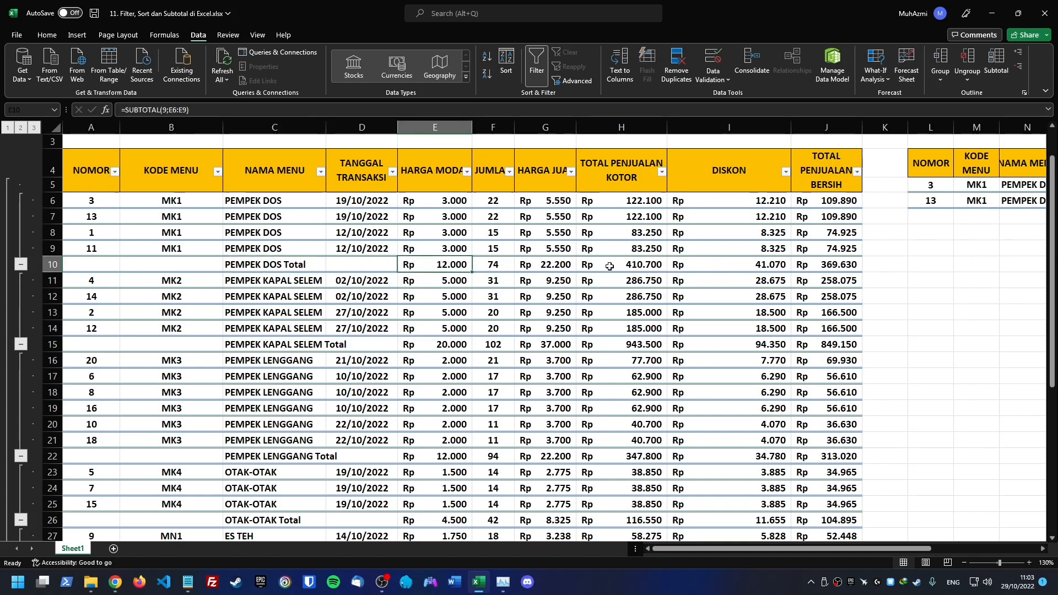
click(497, 265)
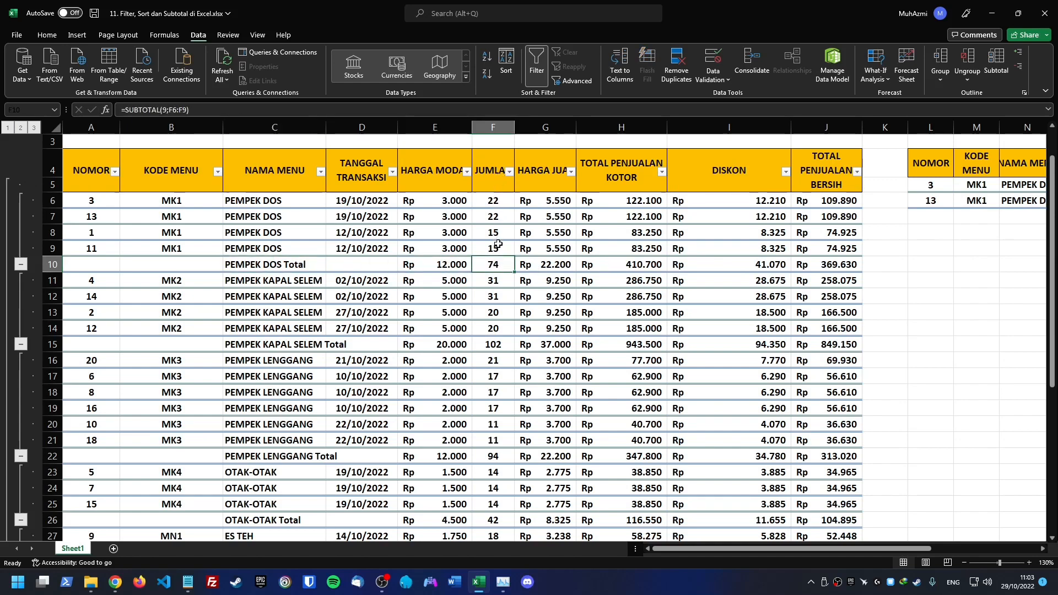
click(546, 267)
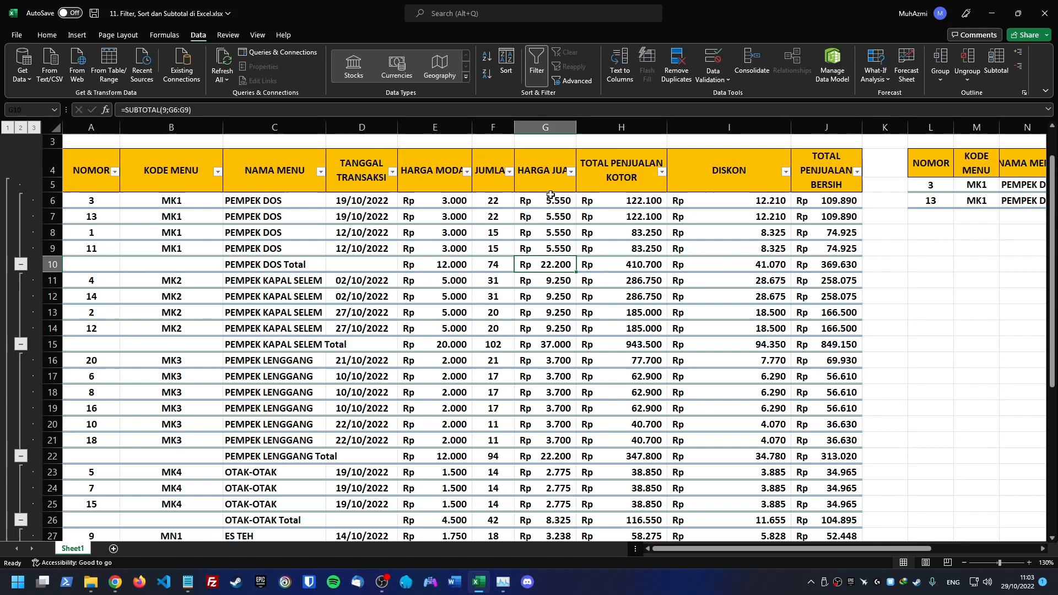
click(607, 268)
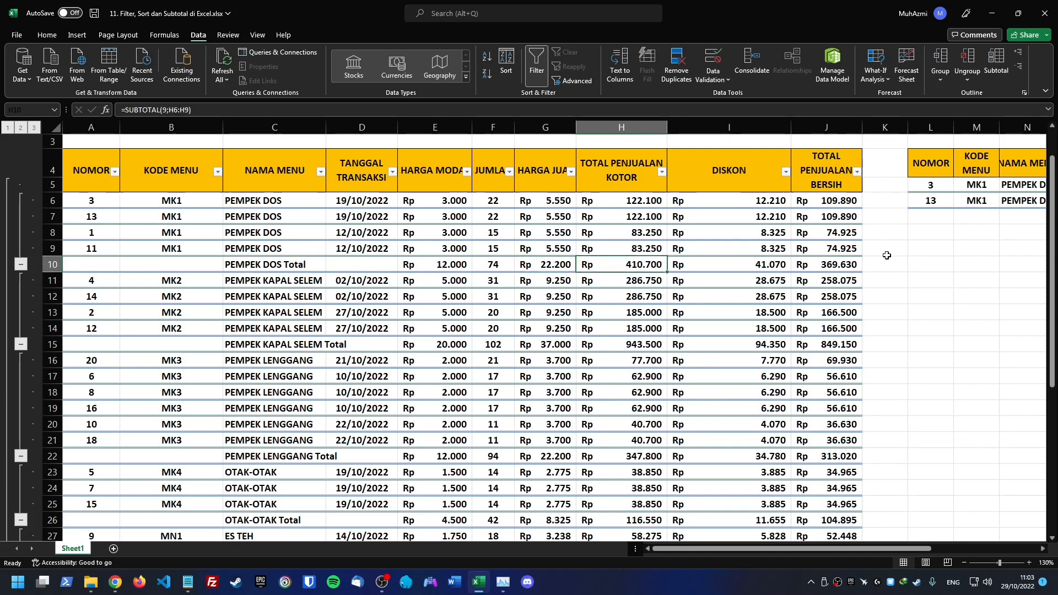
click(762, 270)
click(836, 266)
Compare the Grand Total row created by the subtotals with the GRAND TOTAL PENJUALAN row below it.
scroll(709, 287, down, 1)
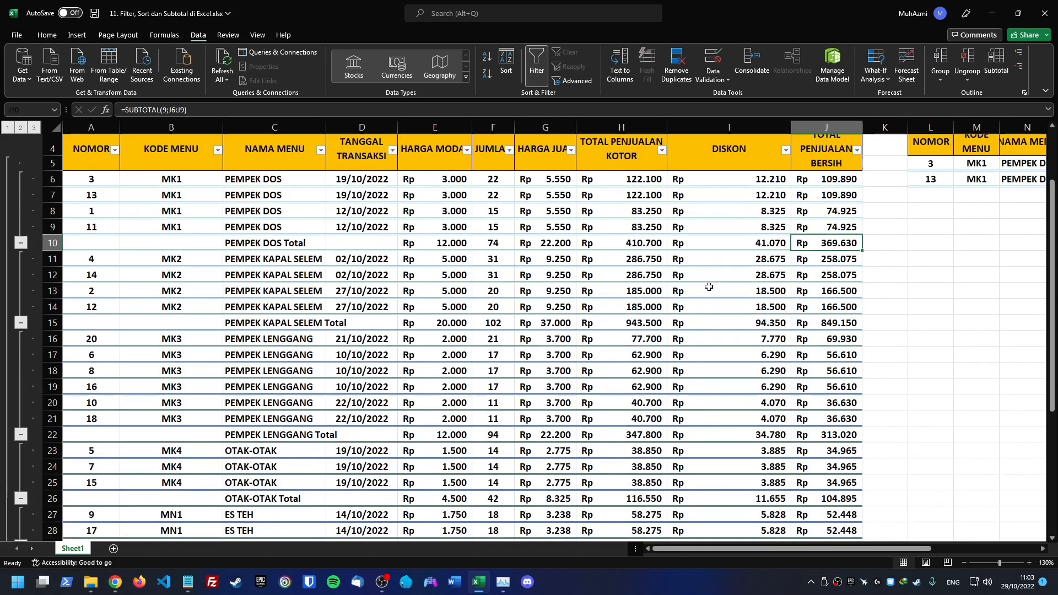
scroll(709, 287, down, 2)
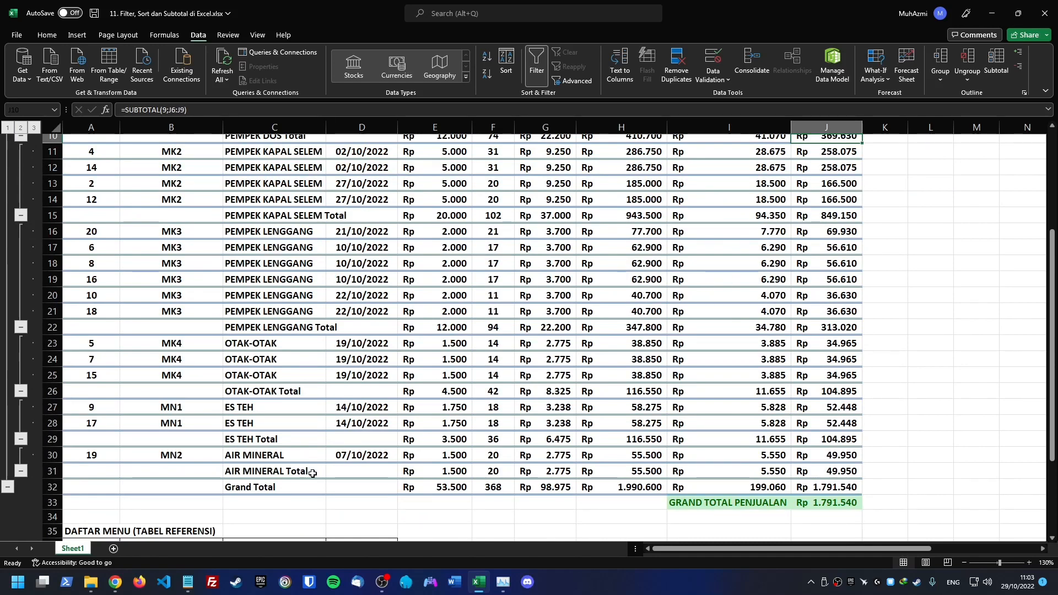
click(273, 491)
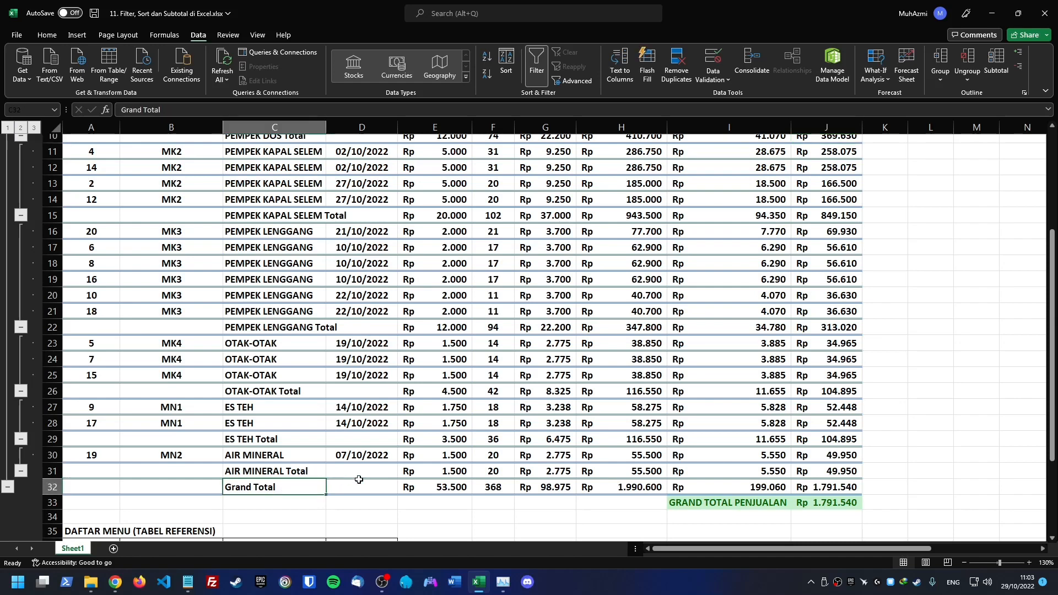
drag(723, 505, 839, 506)
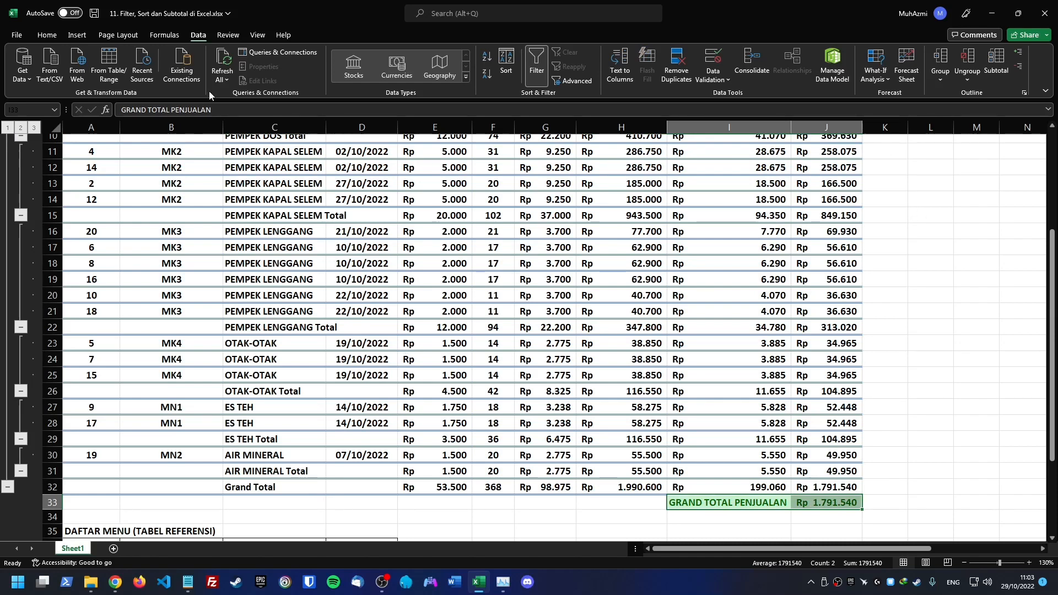
drag(237, 487, 823, 485)
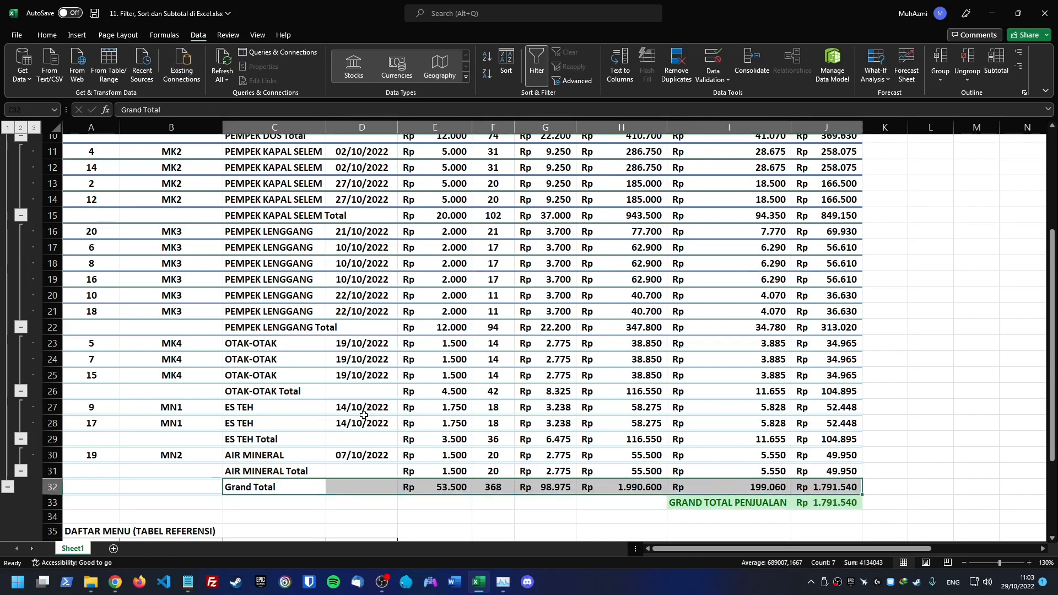
click(361, 359)
Collapse the detail rows of the PEMPEK DOS, PEMPEK KAPAL SELEM, PEMPEK LENGGANG and OTAK-OTAK groups, leaving only their totals.
scroll(232, 385, up, 3)
scroll(232, 385, down, 1)
scroll(232, 385, up, 1)
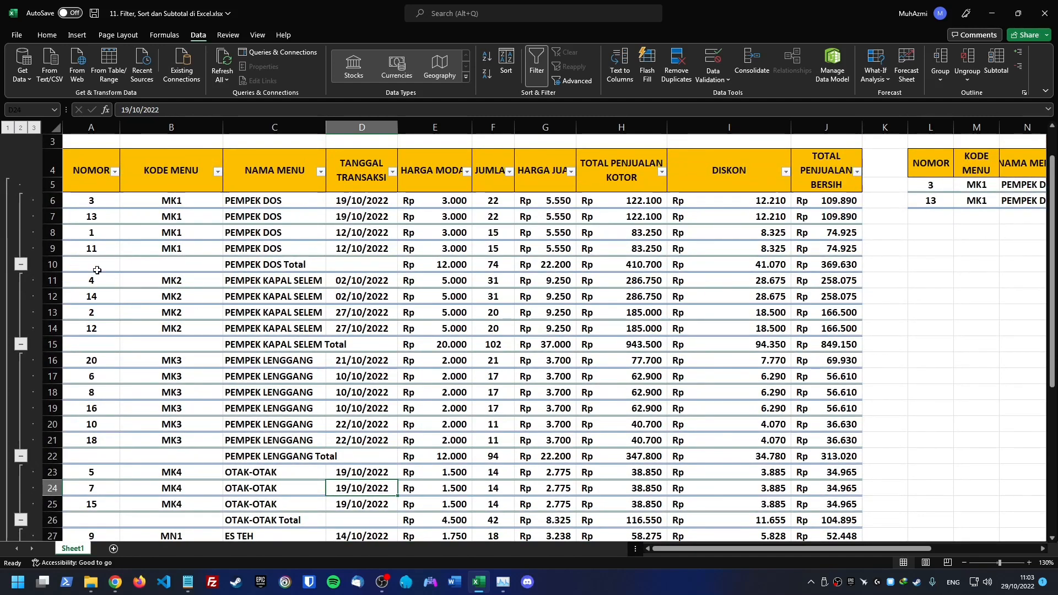
click(20, 265)
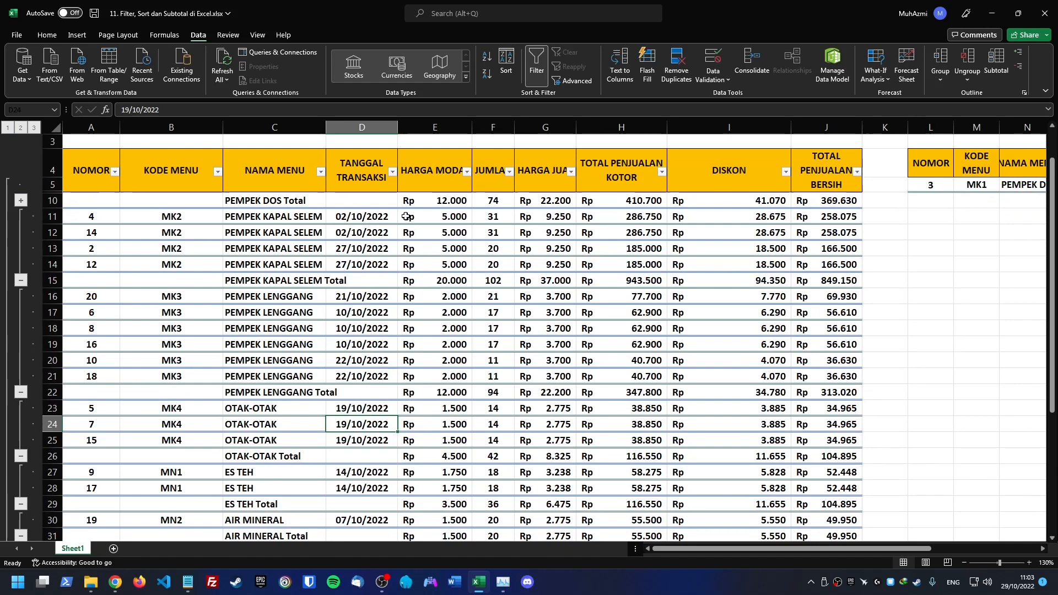
click(21, 280)
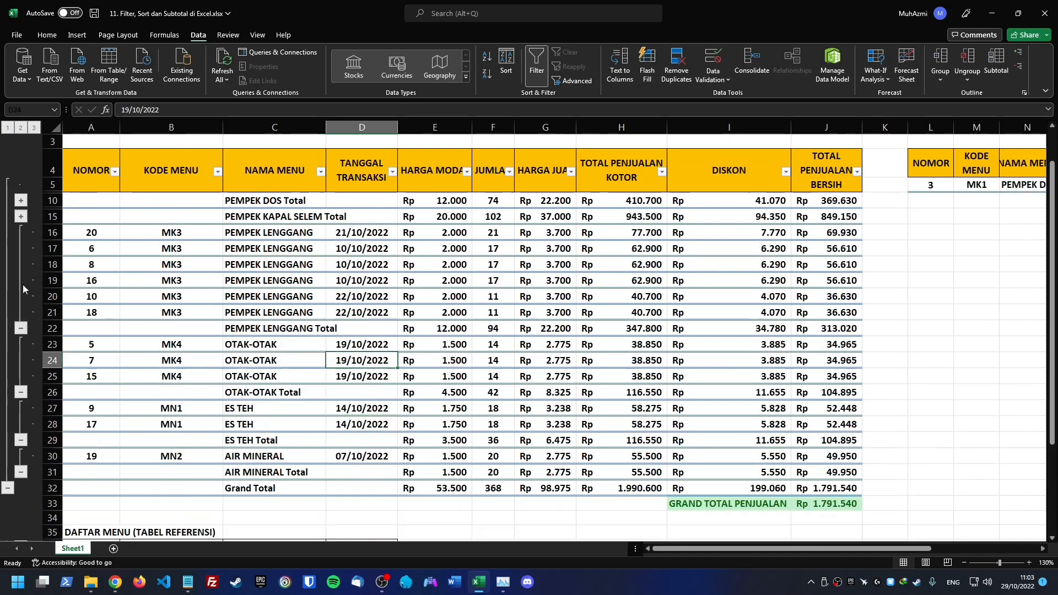
click(21, 328)
click(21, 296)
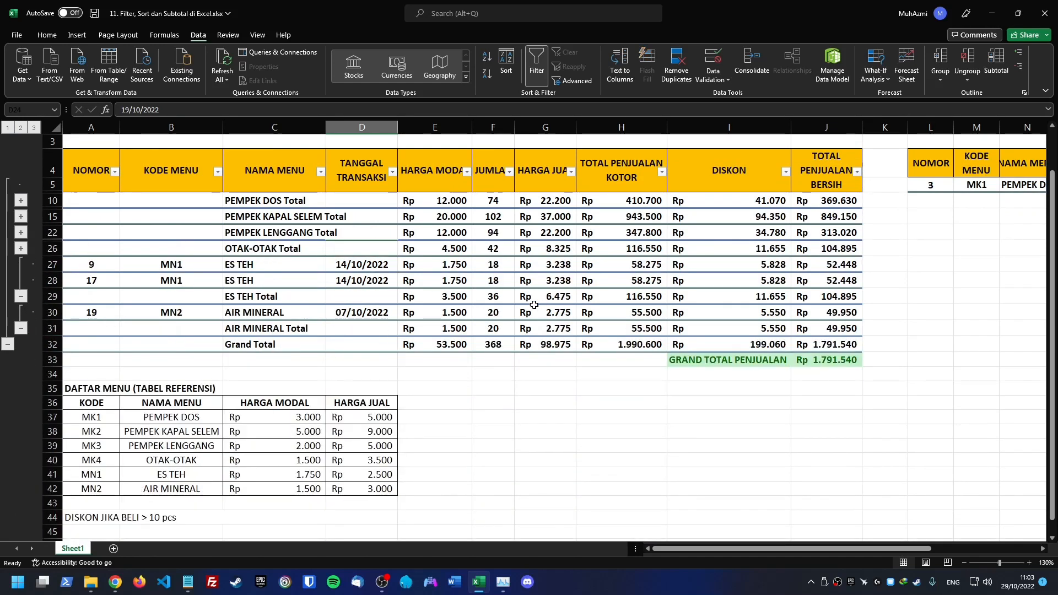
Review the PEMPEK DOS and PEMPEK KAPAL SELEM total rows in the collapsed report.
click(270, 217)
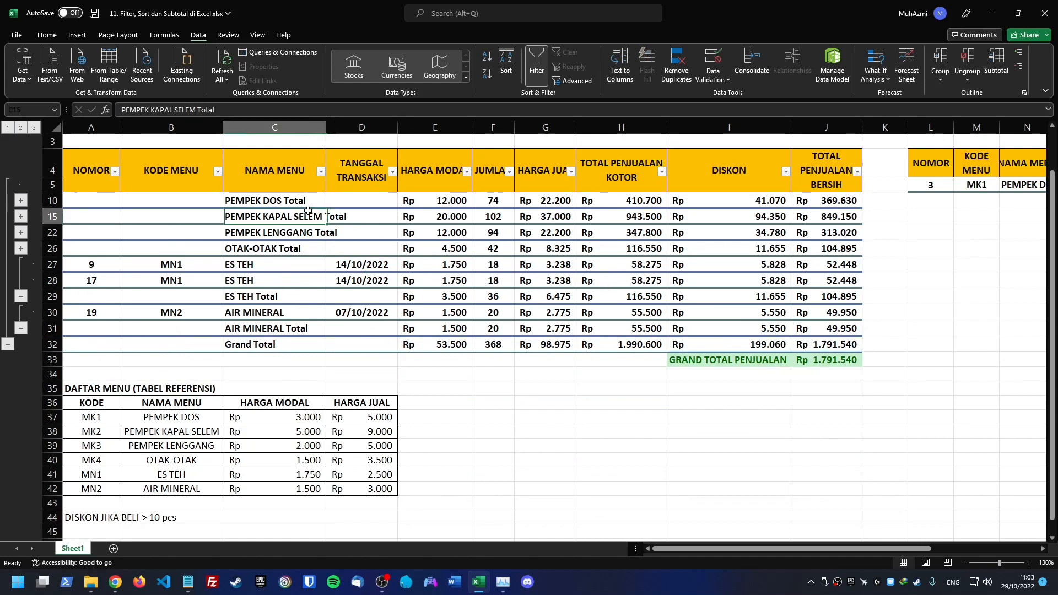
click(277, 201)
mouse_move(278, 201)
mouse_down()
mouse_move(406, 202)
mouse_move(296, 199)
mouse_up()
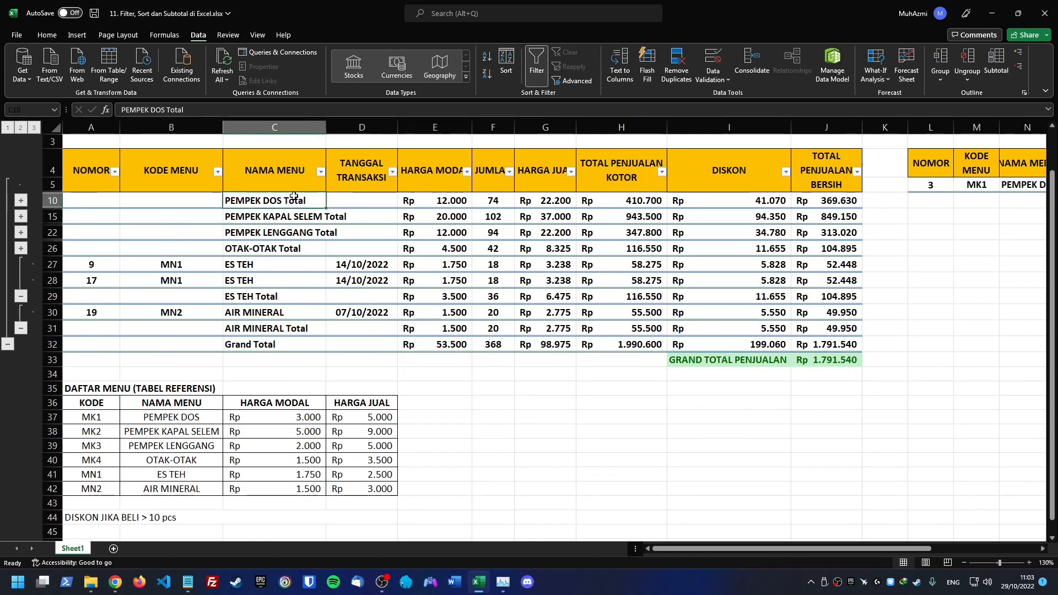
click(261, 213)
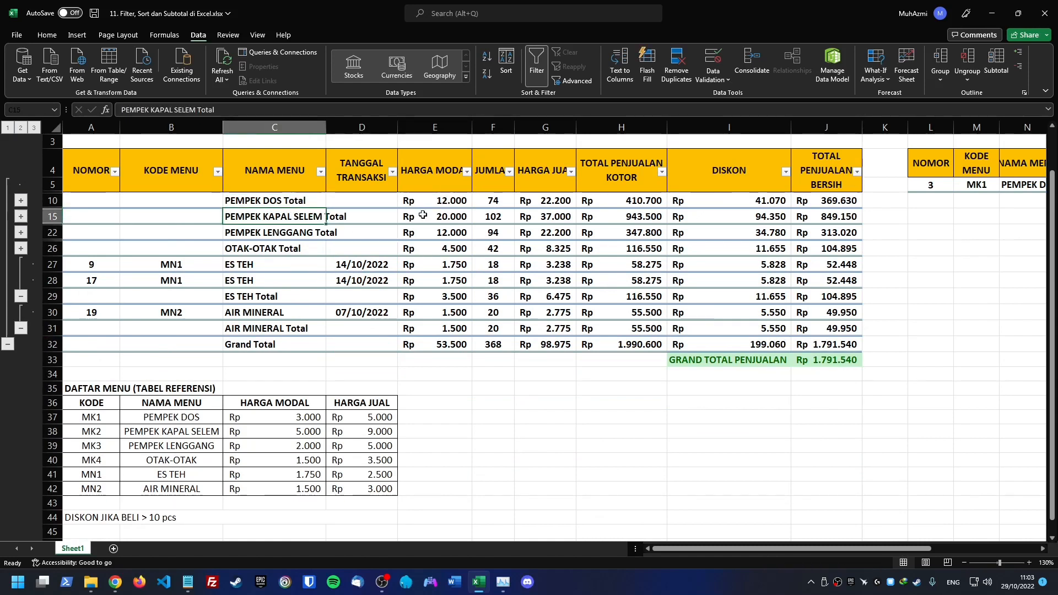
scroll(503, 311, up, 1)
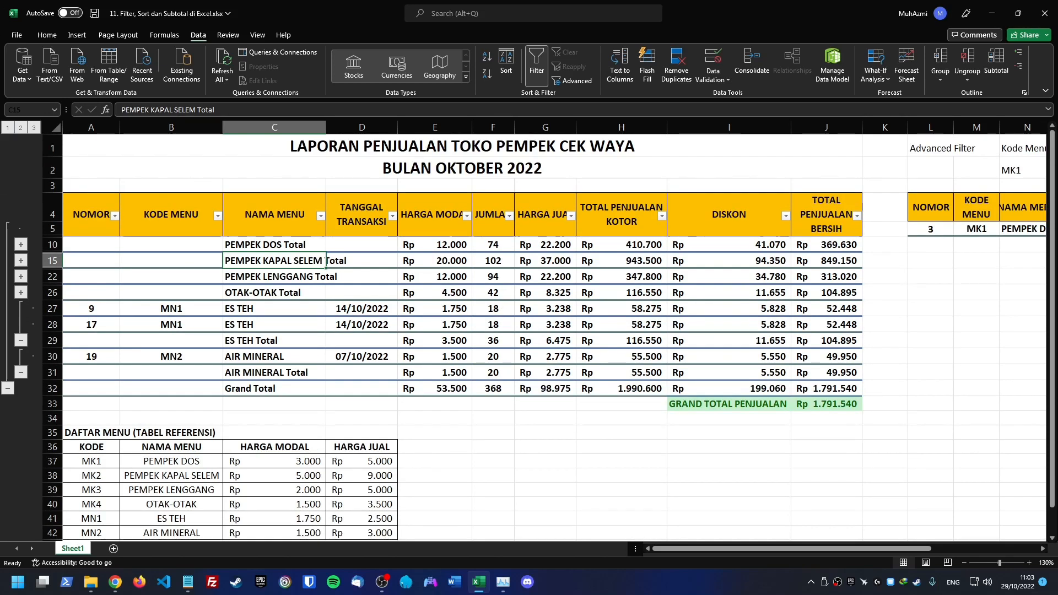
key(alt+Tab)
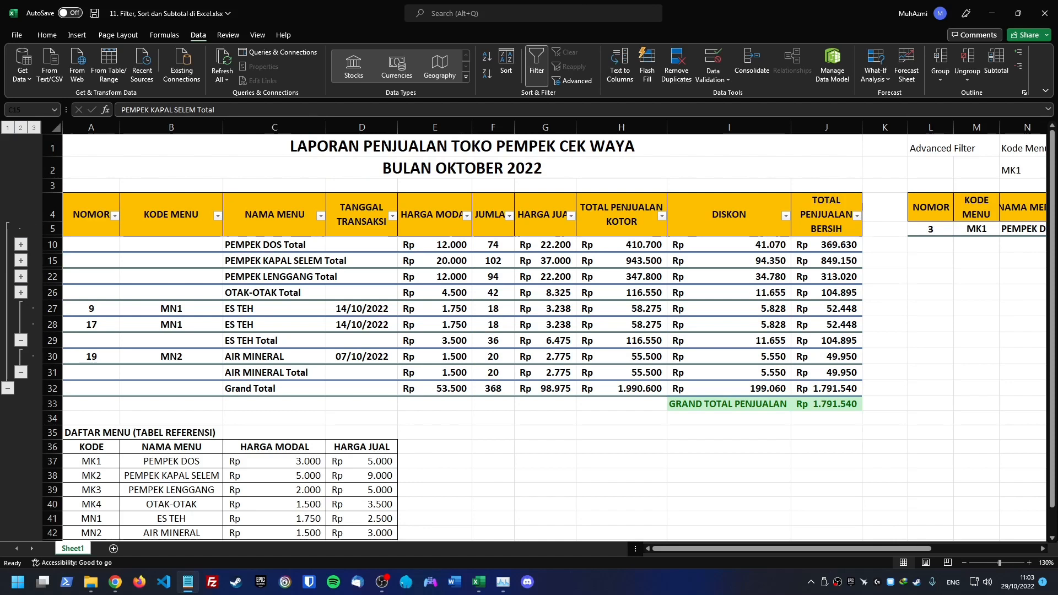